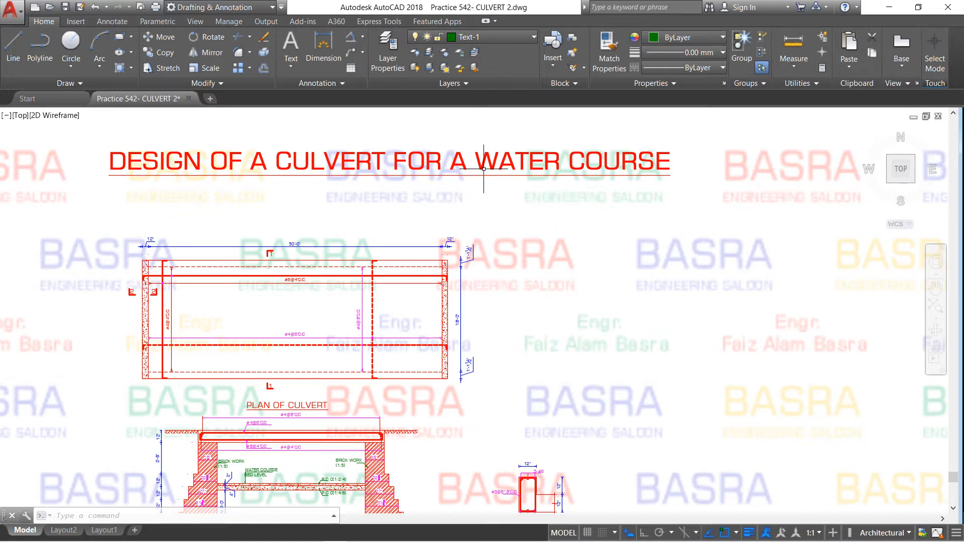
Examine the culvert plan's overall outline, span dimension and section marks 1-1 and 2-2
{"action": "scroll", "coordinate": [142, 329], "scroll_direction": "up", "scroll_amount": 2}
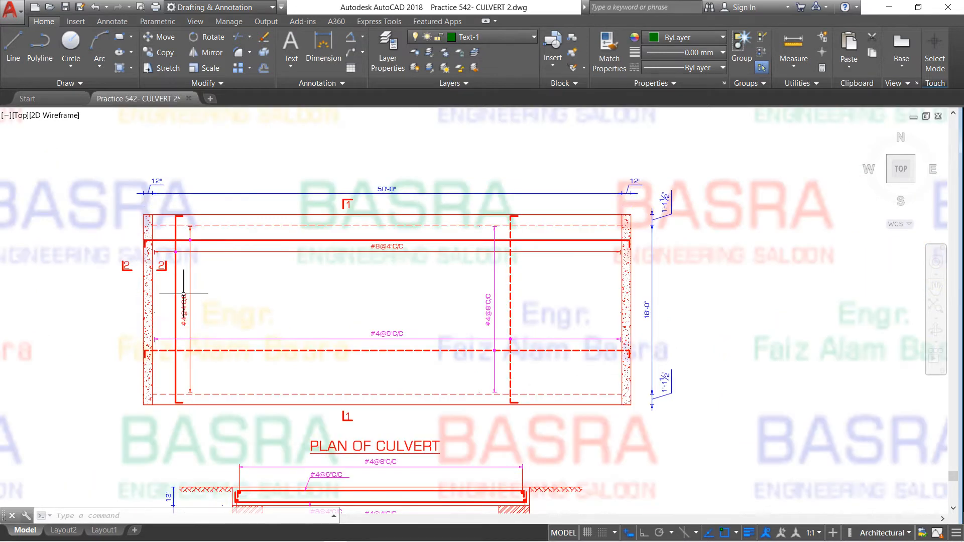
{"action": "scroll", "coordinate": [184, 295], "scroll_direction": "up", "scroll_amount": 2}
{"action": "scroll", "coordinate": [174, 270], "scroll_direction": "down", "scroll_amount": 2}
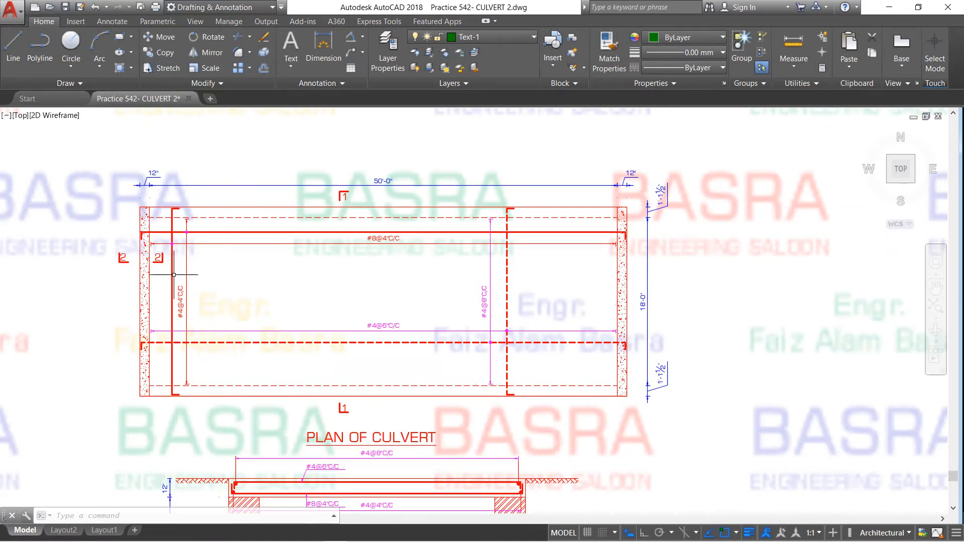
{"action": "scroll", "coordinate": [211, 279], "scroll_direction": "up", "scroll_amount": 2}
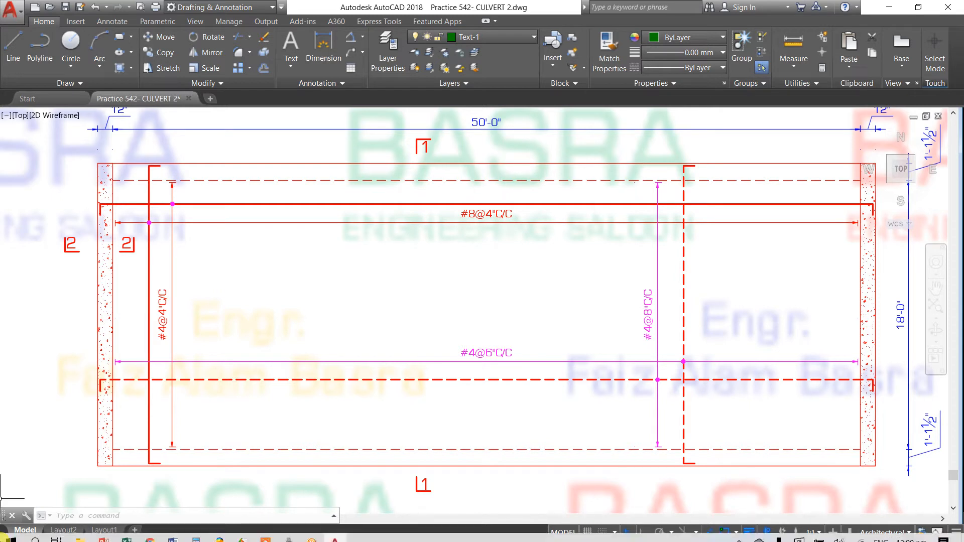
{"action": "scroll", "coordinate": [203, 395], "scroll_direction": "down", "scroll_amount": 2}
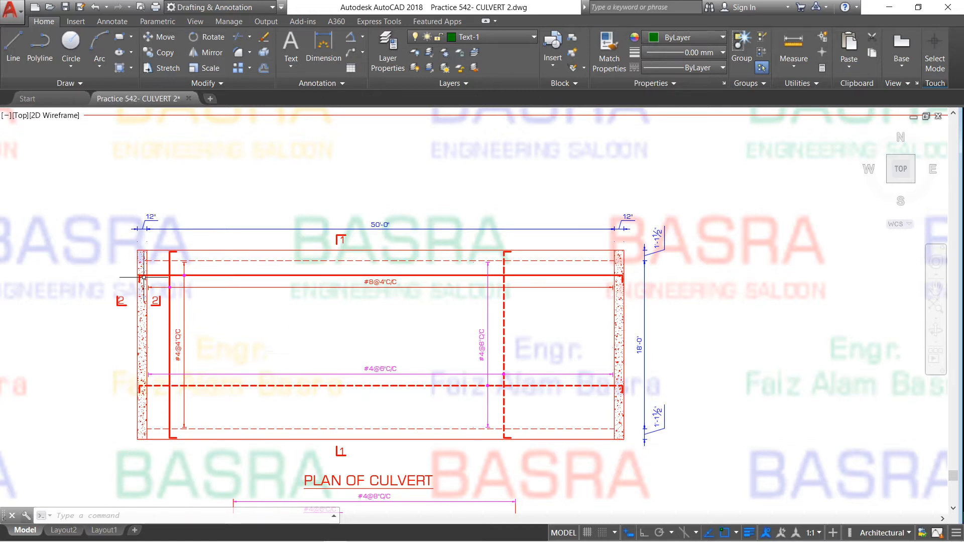
{"action": "scroll", "coordinate": [150, 262], "scroll_direction": "up", "scroll_amount": 2}
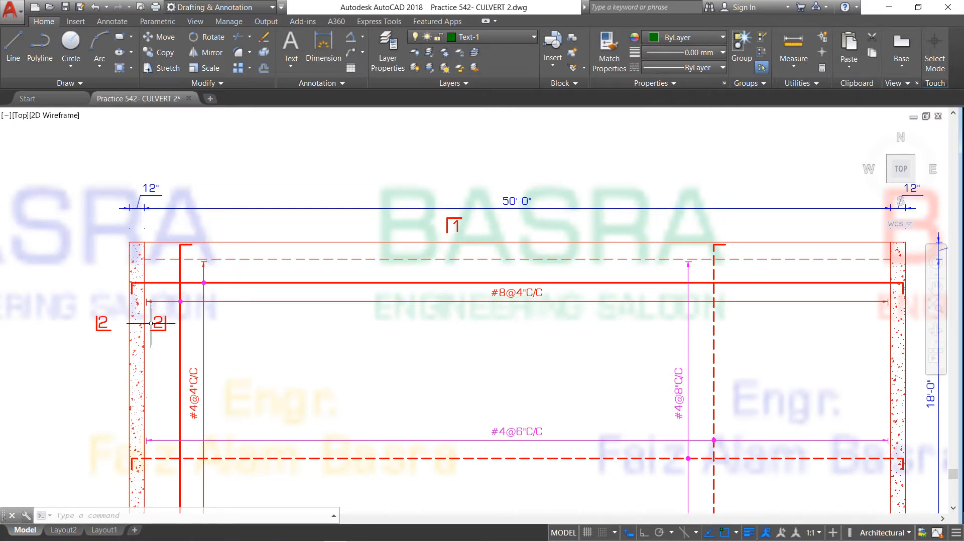
{"action": "scroll", "coordinate": [160, 287], "scroll_direction": "down", "scroll_amount": 2}
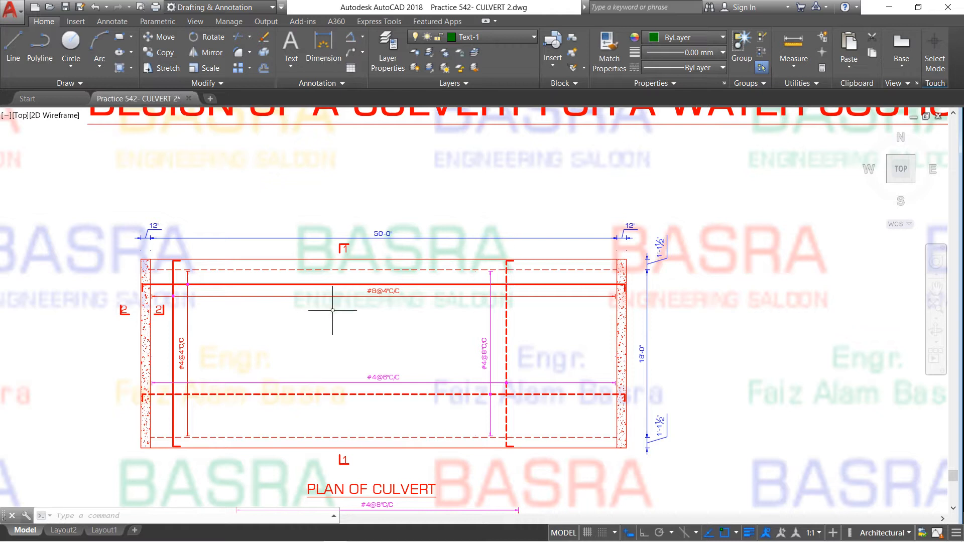
{"action": "scroll", "coordinate": [342, 367], "scroll_direction": "up", "scroll_amount": 2}
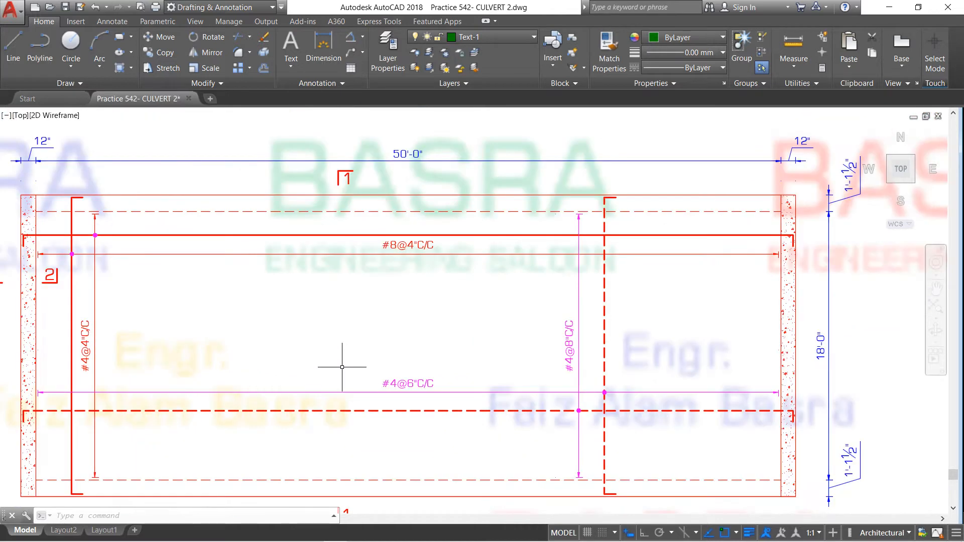
{"action": "scroll", "coordinate": [348, 348], "scroll_direction": "down", "scroll_amount": 2}
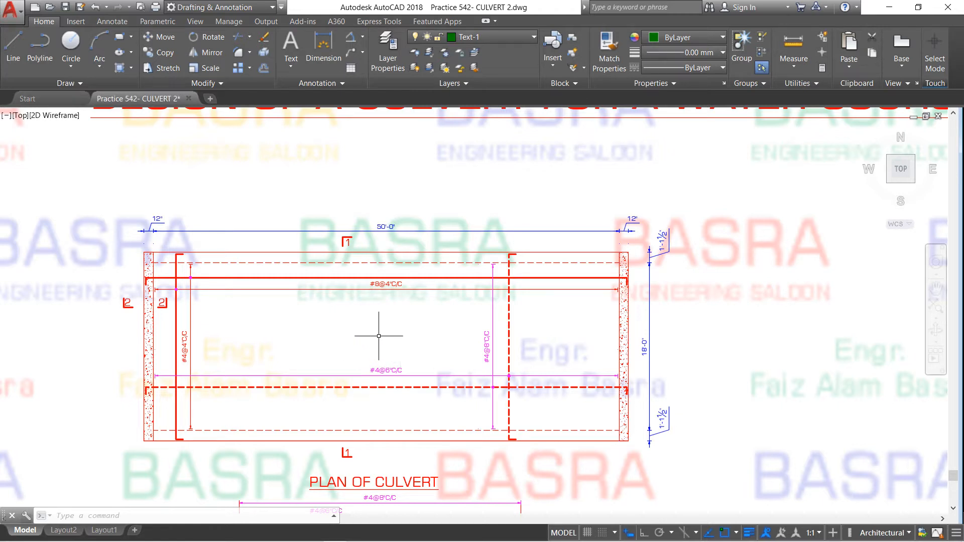
Examine the end walls, the dashed bearing lines and the width and edge dimensions of the culvert plan
{"action": "scroll", "coordinate": [631, 457], "scroll_direction": "up", "scroll_amount": 2}
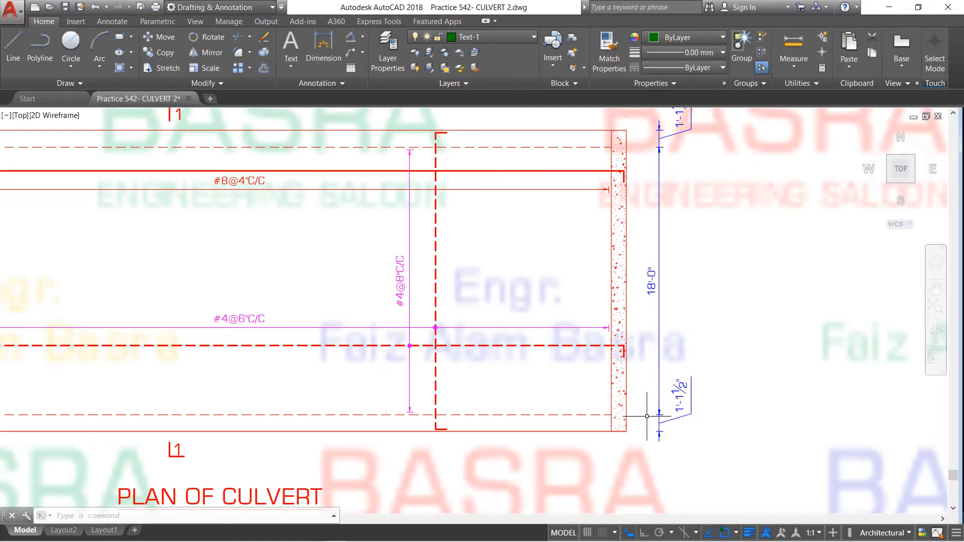
{"action": "scroll", "coordinate": [658, 318], "scroll_direction": "down", "scroll_amount": 2}
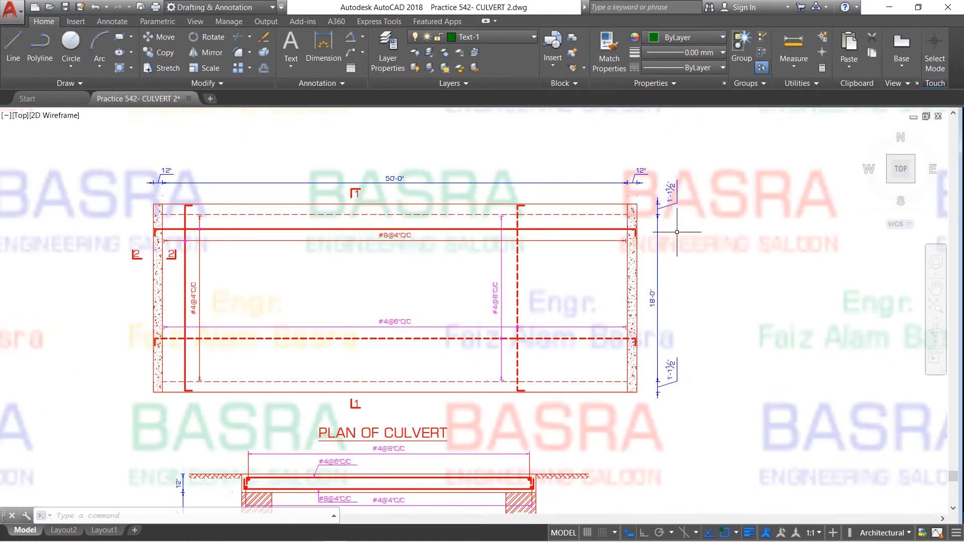
{"action": "scroll", "coordinate": [669, 172], "scroll_direction": "up", "scroll_amount": 2}
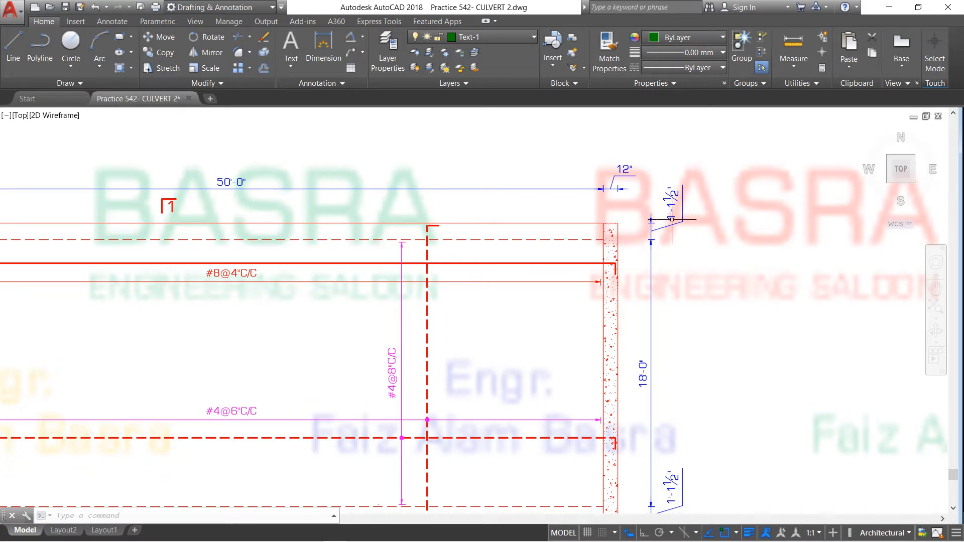
{"action": "scroll", "coordinate": [655, 211], "scroll_direction": "down", "scroll_amount": 2}
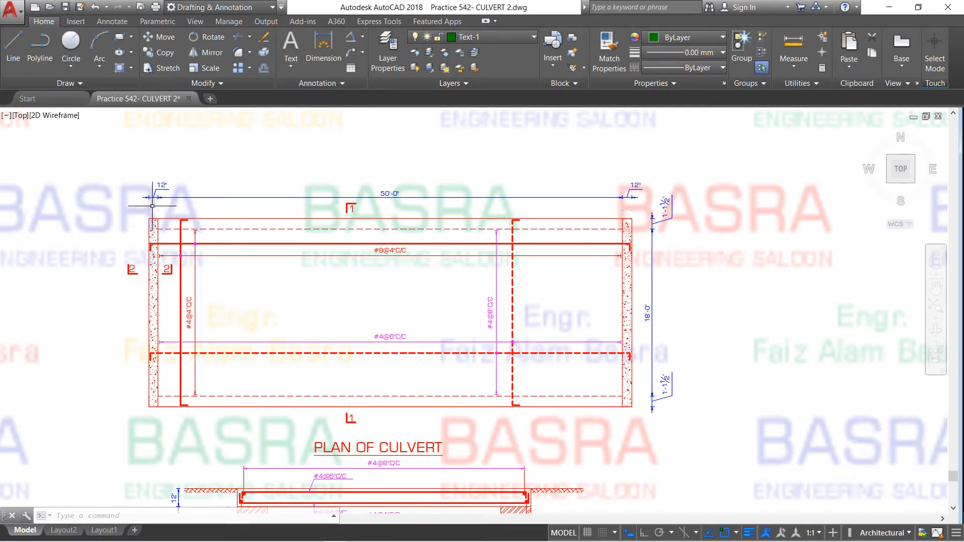
{"action": "scroll", "coordinate": [152, 205], "scroll_direction": "up", "scroll_amount": 2}
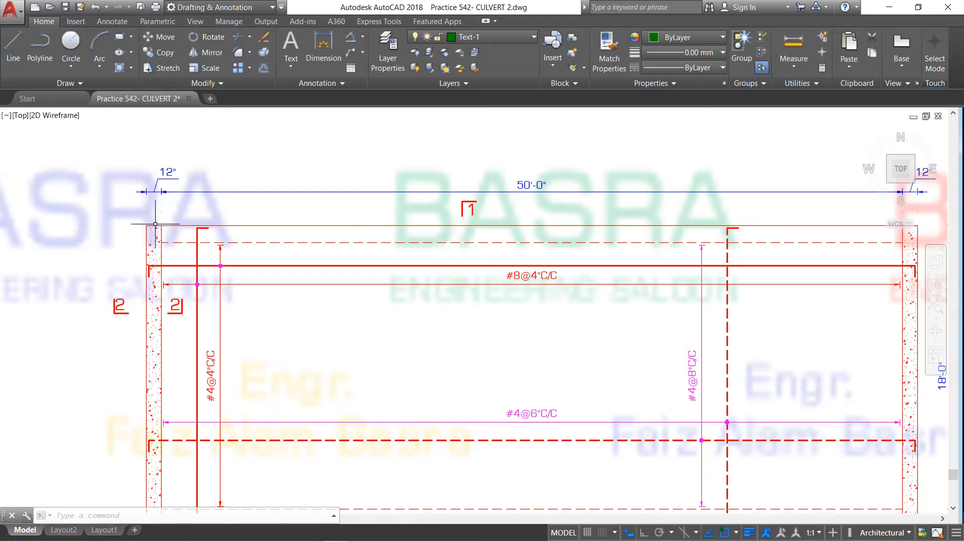
{"action": "scroll", "coordinate": [156, 225], "scroll_direction": "down", "scroll_amount": 2}
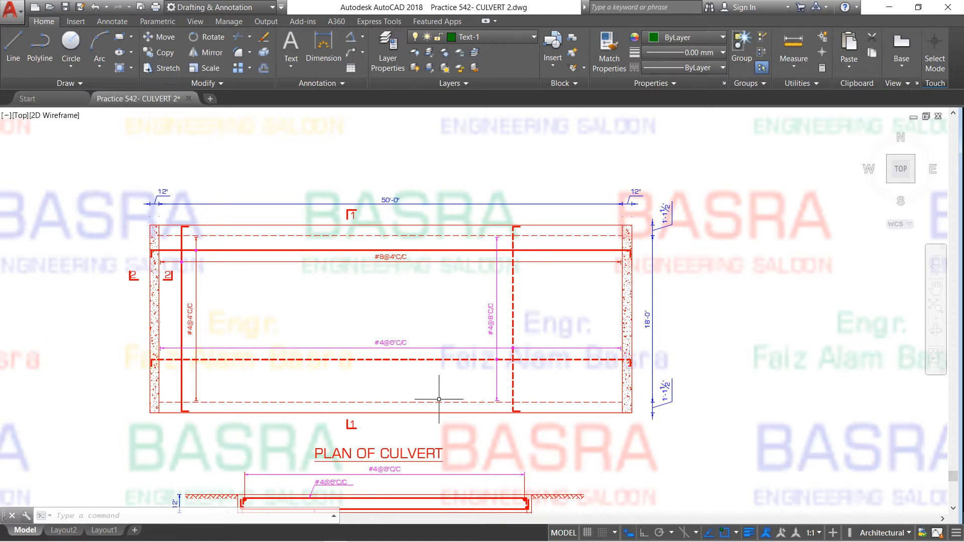
{"action": "scroll", "coordinate": [330, 396], "scroll_direction": "up", "scroll_amount": 2}
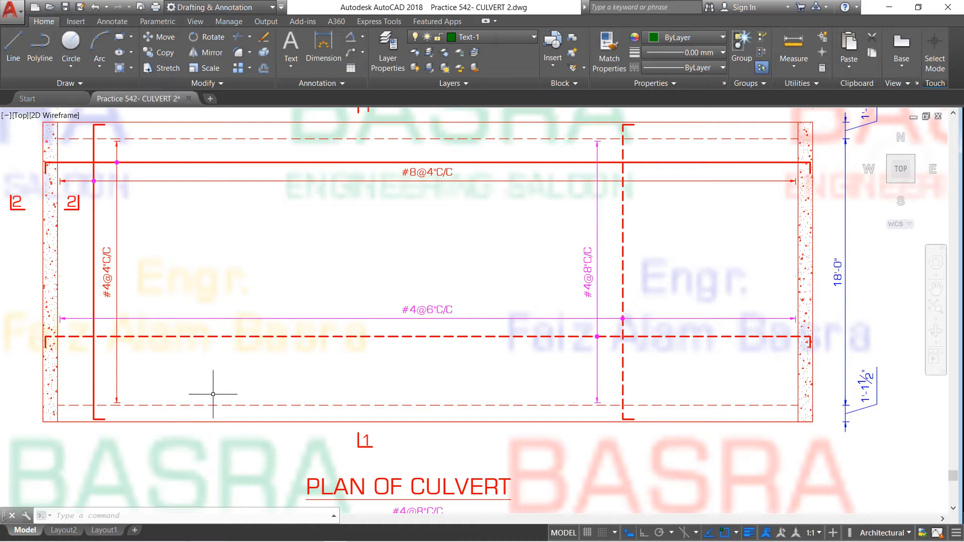
{"action": "scroll", "coordinate": [210, 387], "scroll_direction": "down", "scroll_amount": 2}
Examine the solid reinforcement bars and the dots linking them to their distribution lines near section mark 2-2
{"action": "scroll", "coordinate": [130, 277], "scroll_direction": "up", "scroll_amount": 4}
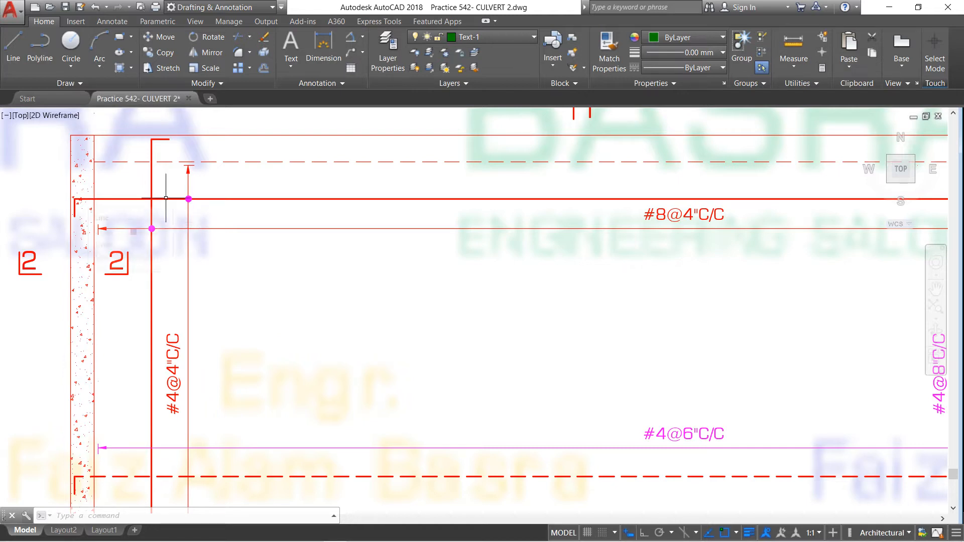
{"action": "scroll", "coordinate": [162, 215], "scroll_direction": "down", "scroll_amount": 2}
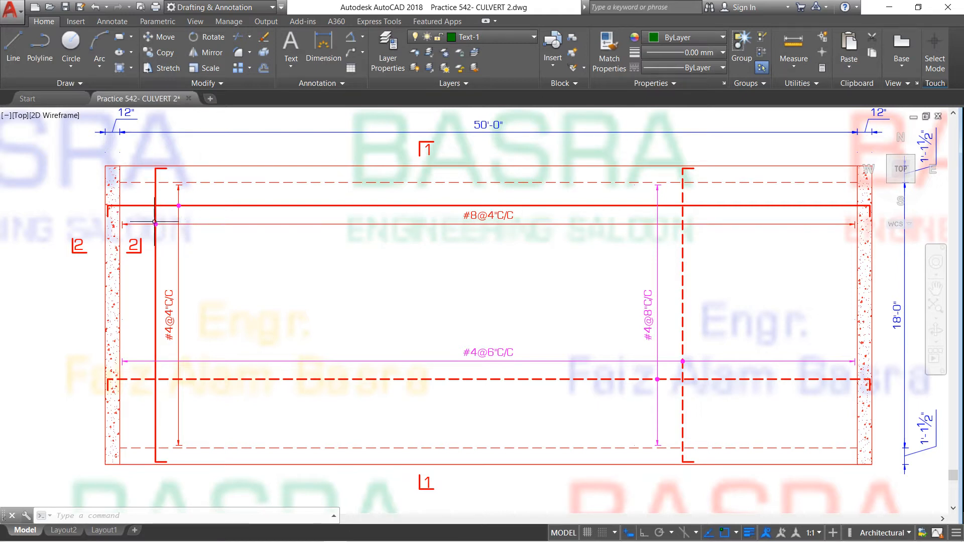
{"action": "scroll", "coordinate": [151, 221], "scroll_direction": "up", "scroll_amount": 5}
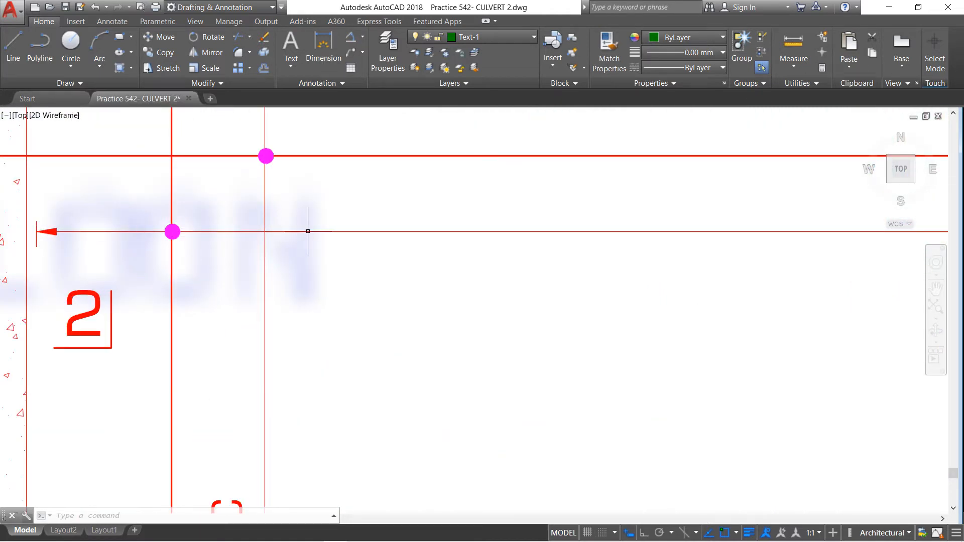
{"action": "scroll", "coordinate": [557, 211], "scroll_direction": "down", "scroll_amount": 2}
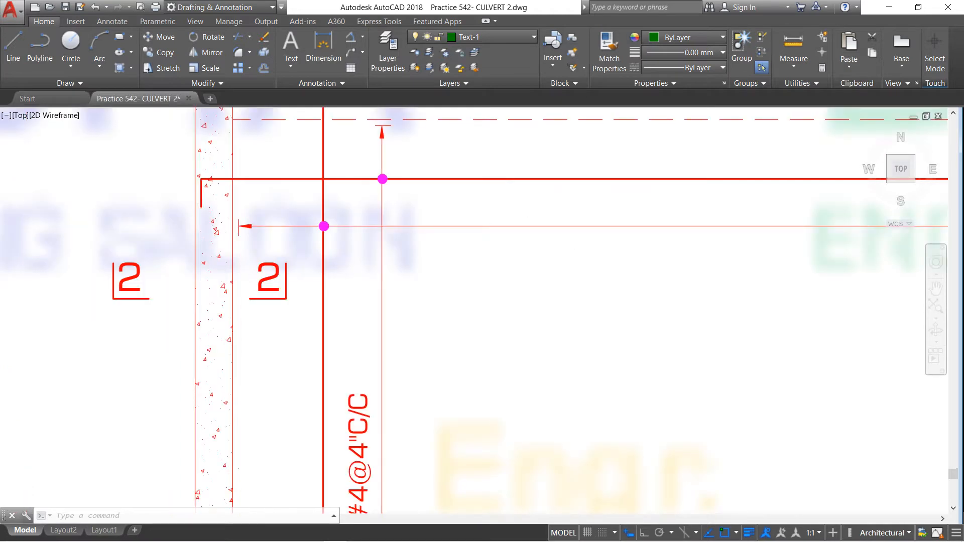
{"action": "scroll", "coordinate": [502, 221], "scroll_direction": "down", "scroll_amount": 2}
{"action": "scroll", "coordinate": [913, 213], "scroll_direction": "up", "scroll_amount": 2}
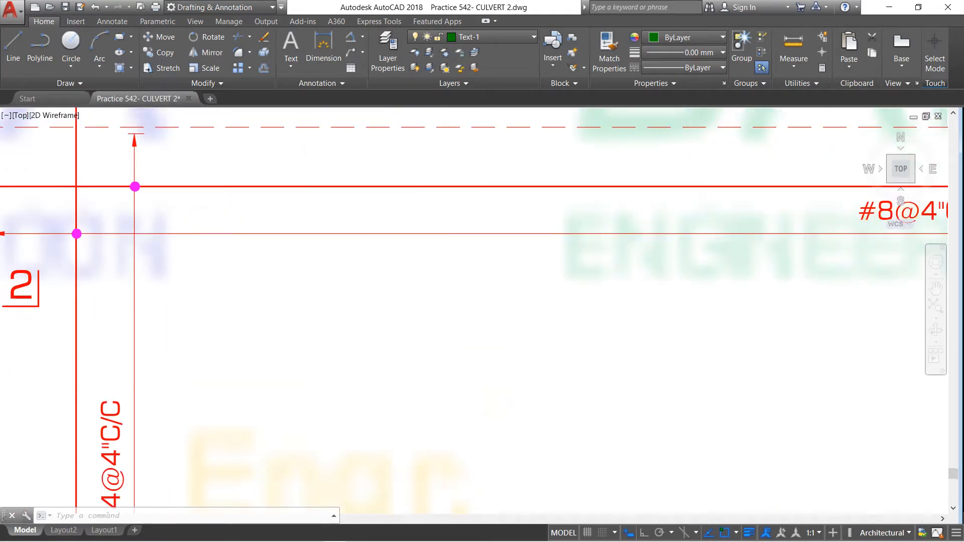
{"action": "scroll", "coordinate": [490, 215], "scroll_direction": "down", "scroll_amount": 1}
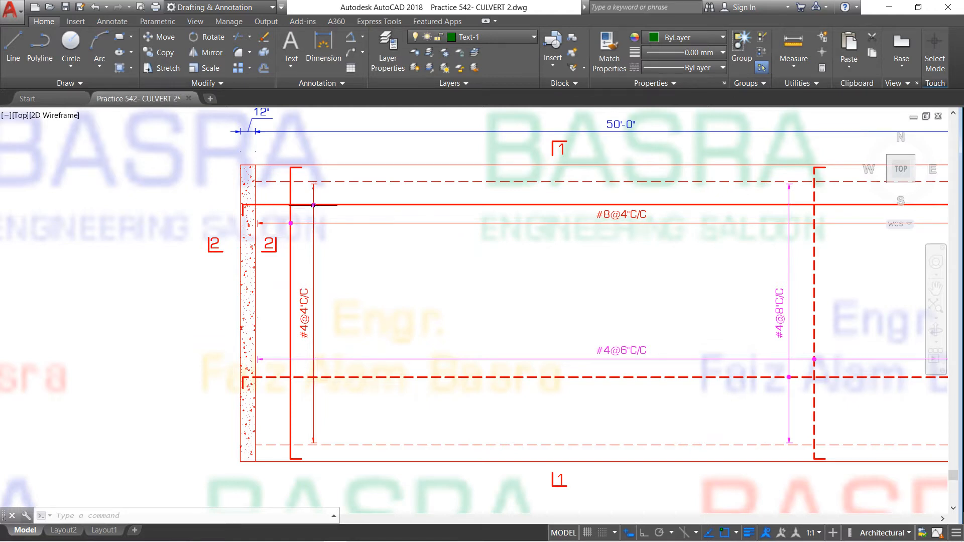
{"action": "scroll", "coordinate": [313, 200], "scroll_direction": "up", "scroll_amount": 2}
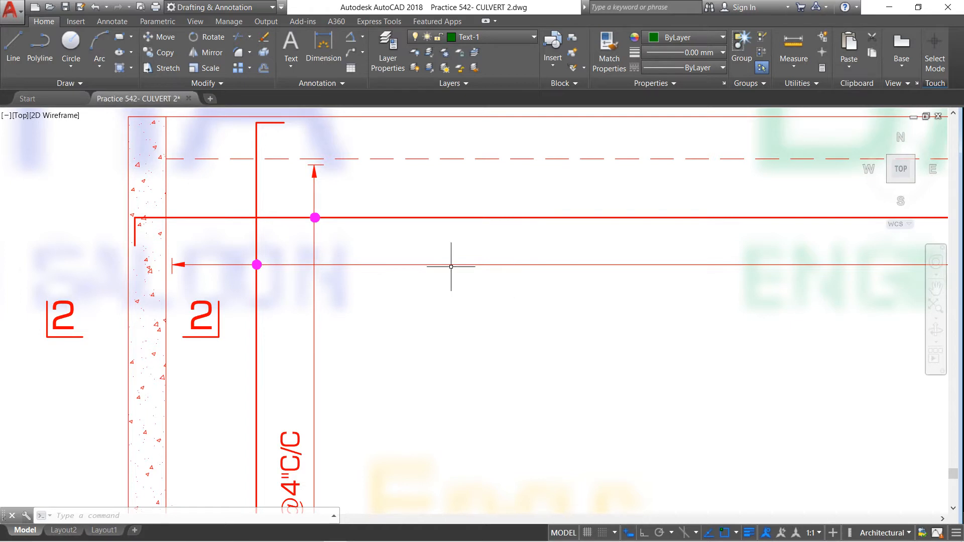
{"action": "scroll", "coordinate": [281, 258], "scroll_direction": "down", "scroll_amount": 2}
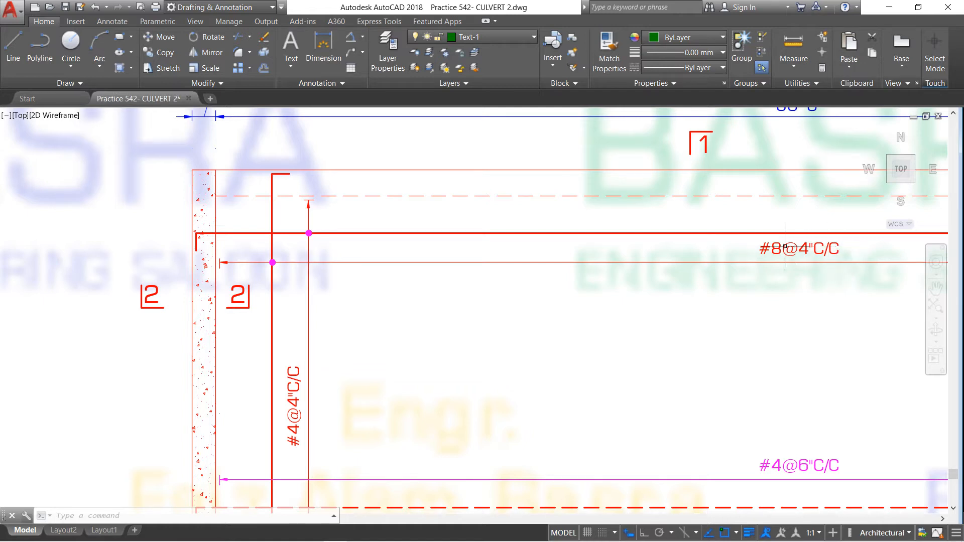
{"action": "scroll", "coordinate": [785, 246], "scroll_direction": "down", "scroll_amount": 5}
{"action": "scroll", "coordinate": [698, 251], "scroll_direction": "up", "scroll_amount": 5}
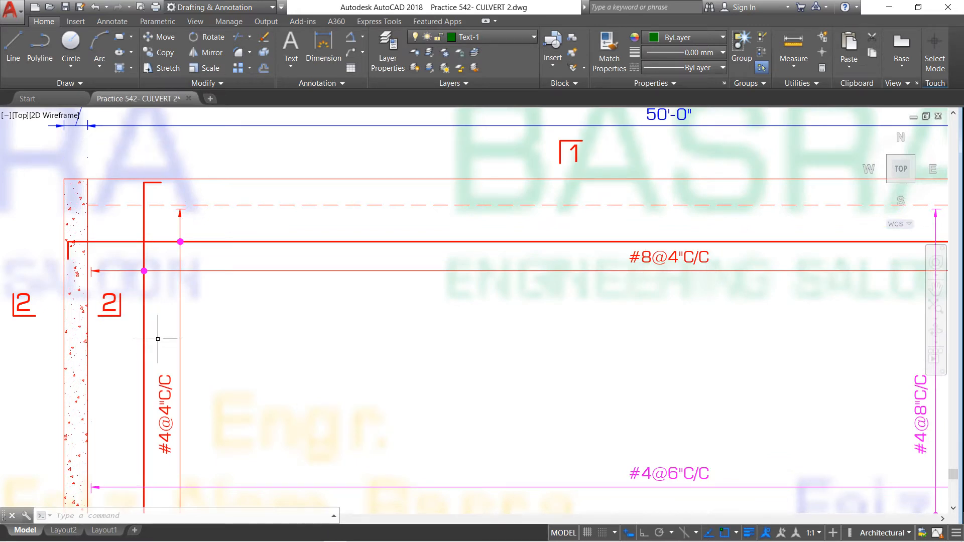
Examine the bar size and spacing callouts of the solid longitudinal and transverse bars on the culvert plan
{"action": "left_click", "coordinate": [95, 272]}
{"action": "scroll", "coordinate": [413, 214], "scroll_direction": "down", "scroll_amount": 1}
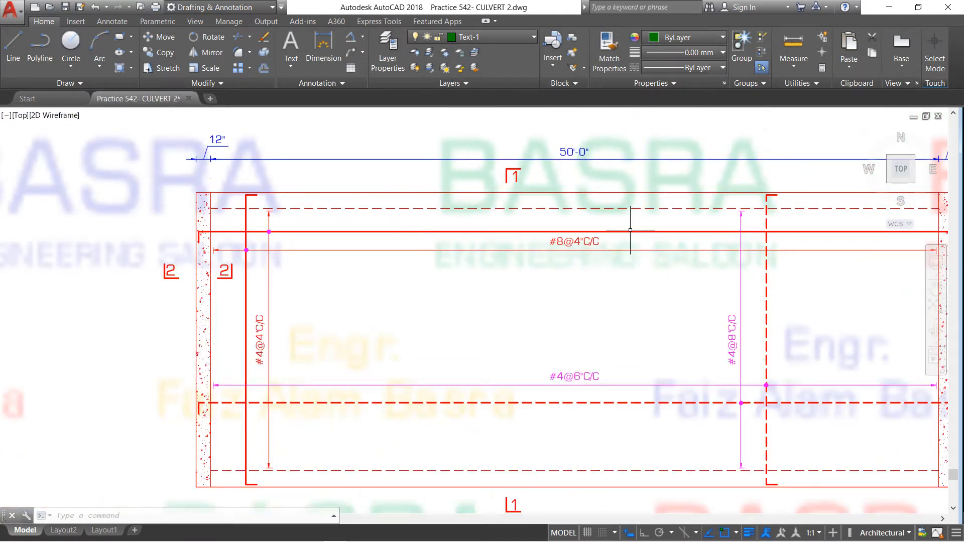
{"action": "scroll", "coordinate": [618, 230], "scroll_direction": "up", "scroll_amount": 2}
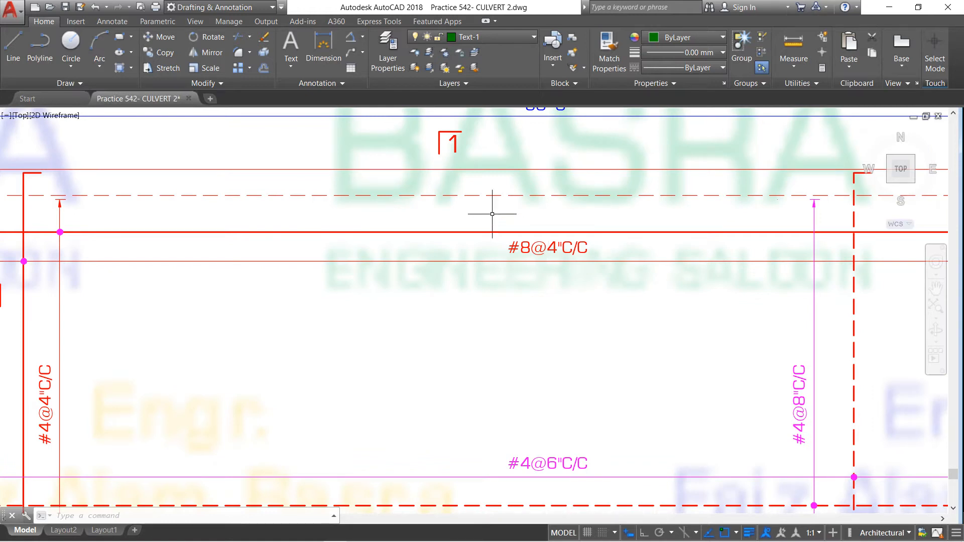
{"action": "scroll", "coordinate": [486, 212], "scroll_direction": "down", "scroll_amount": 2}
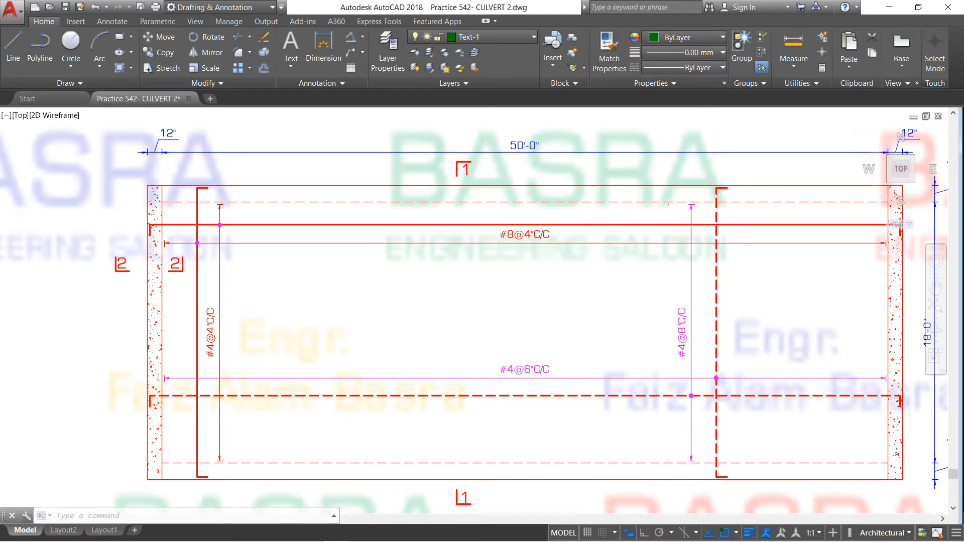
{"action": "scroll", "coordinate": [534, 239], "scroll_direction": "up", "scroll_amount": 2}
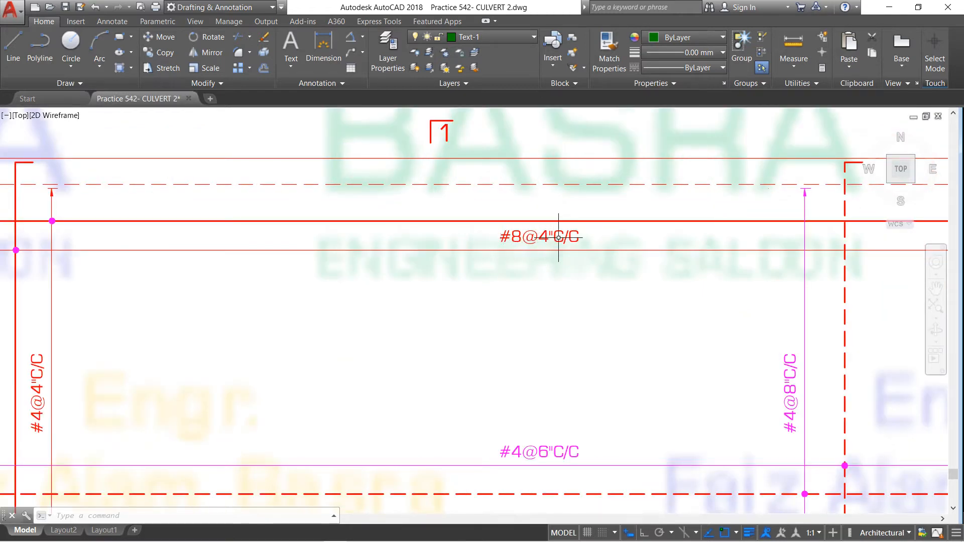
{"action": "scroll", "coordinate": [558, 238], "scroll_direction": "down", "scroll_amount": 2}
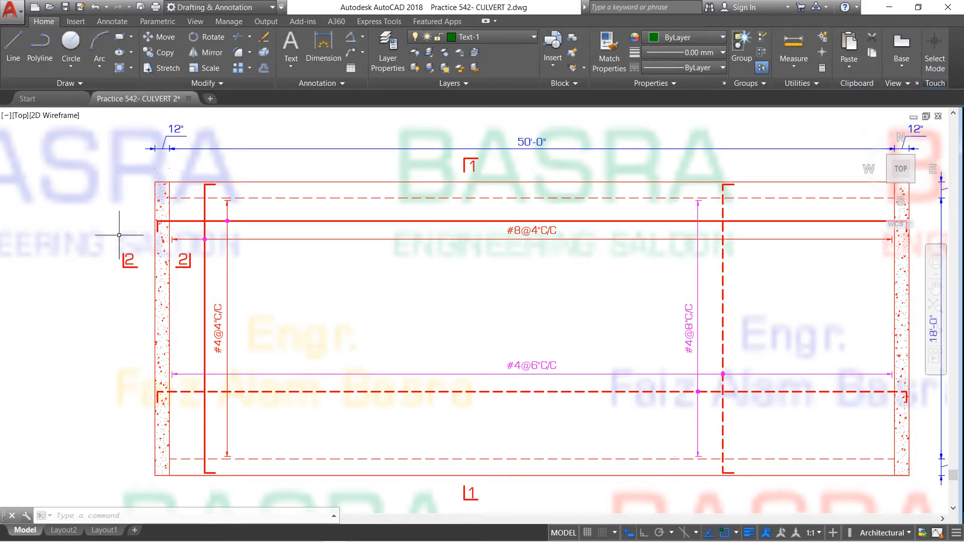
{"action": "scroll", "coordinate": [202, 223], "scroll_direction": "up", "scroll_amount": 2}
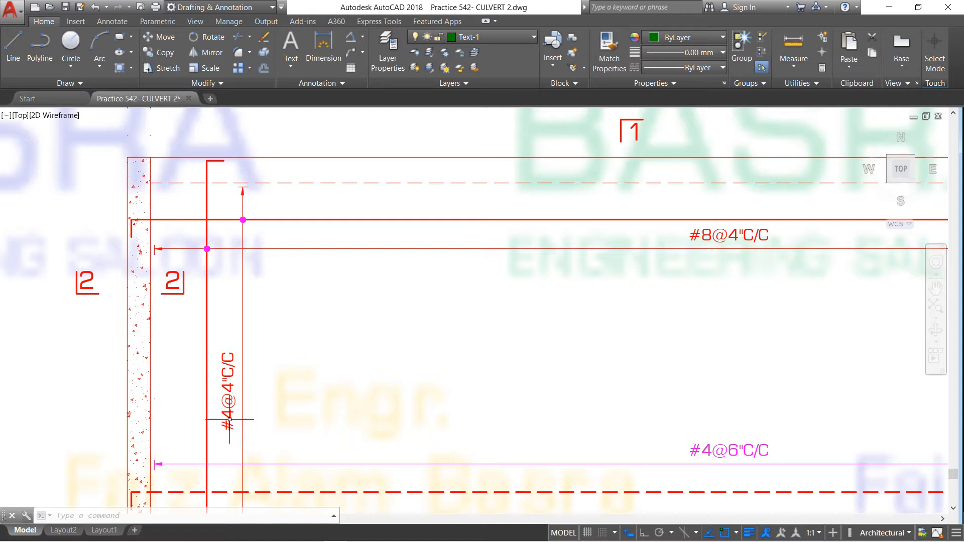
{"action": "mouse_move", "coordinate": [229, 419]}
{"action": "scroll", "coordinate": [171, 348], "scroll_direction": "down", "scroll_amount": 2}
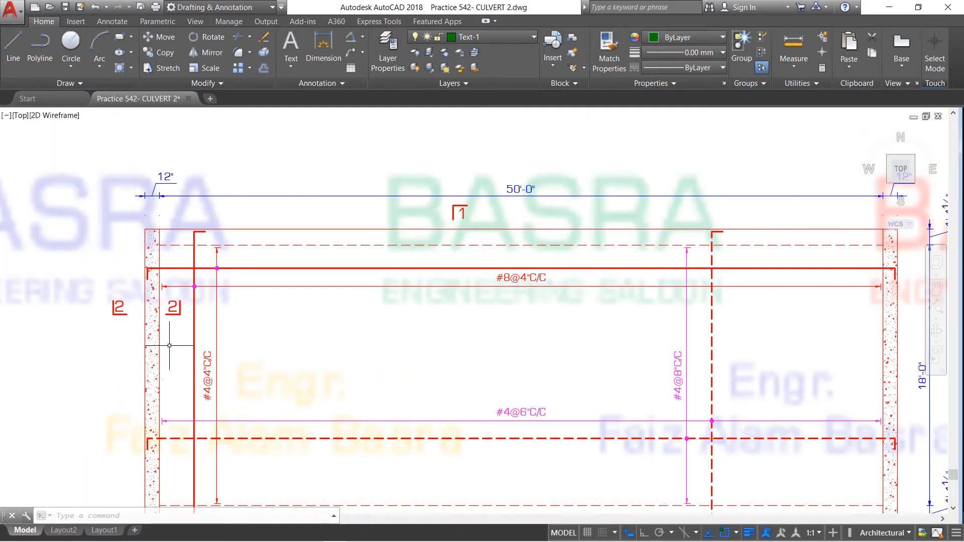
Examine the dashed reinforcement bars on the culvert plan with their magenta distribution lines and spacing callouts
{"action": "scroll", "coordinate": [168, 343], "scroll_direction": "down", "scroll_amount": 2}
{"action": "scroll", "coordinate": [220, 419], "scroll_direction": "up", "scroll_amount": 2}
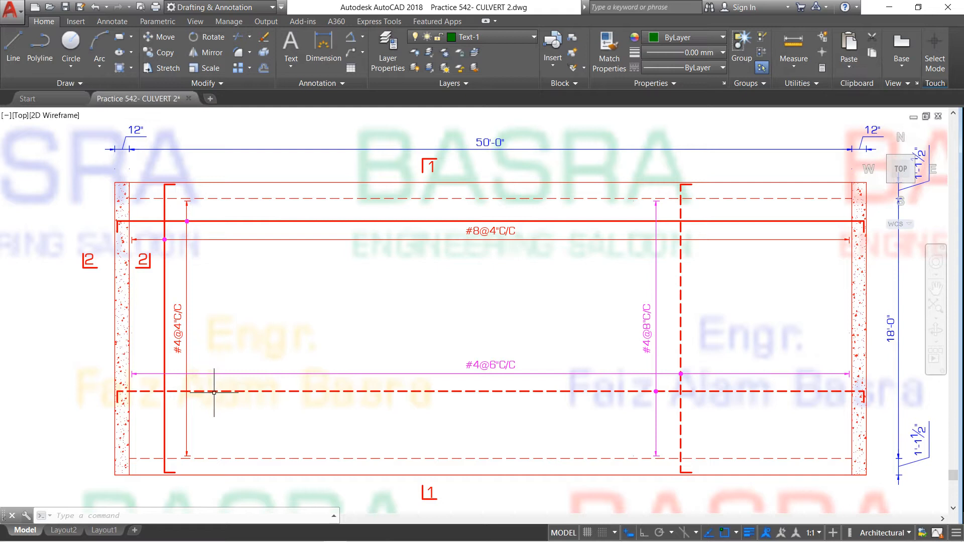
{"action": "mouse_move", "coordinate": [214, 392]}
{"action": "scroll", "coordinate": [683, 397], "scroll_direction": "up", "scroll_amount": 2}
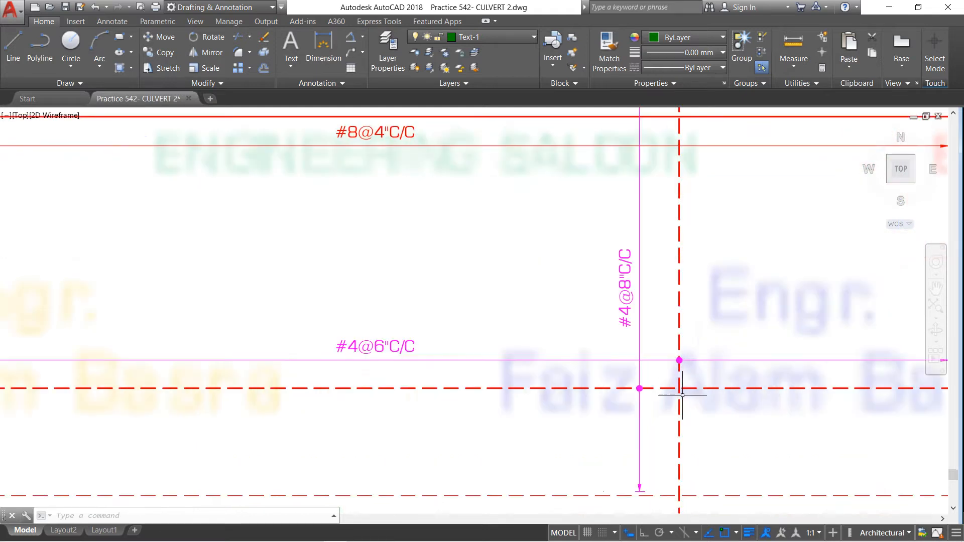
{"action": "scroll", "coordinate": [586, 387], "scroll_direction": "down", "scroll_amount": 2}
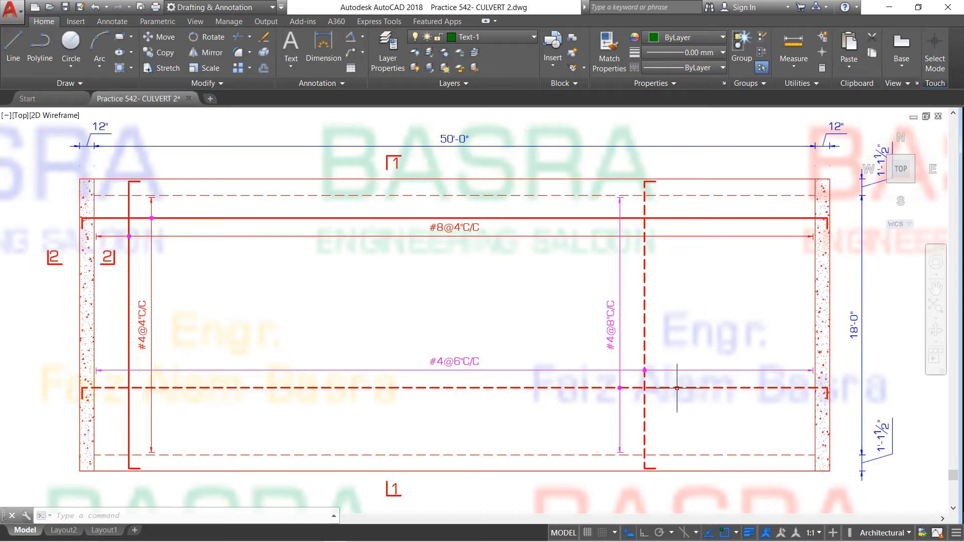
{"action": "scroll", "coordinate": [708, 382], "scroll_direction": "up", "scroll_amount": 2}
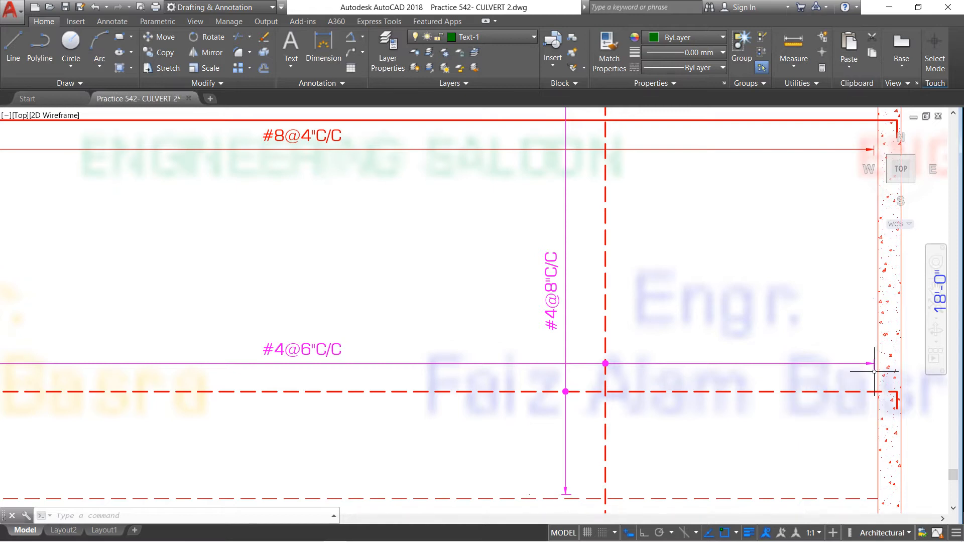
Examine where the magenta distribution line of the dashed transverse bars ends against the hatched end wall of the culvert plan
{"action": "scroll", "coordinate": [874, 371], "scroll_direction": "up", "scroll_amount": 2}
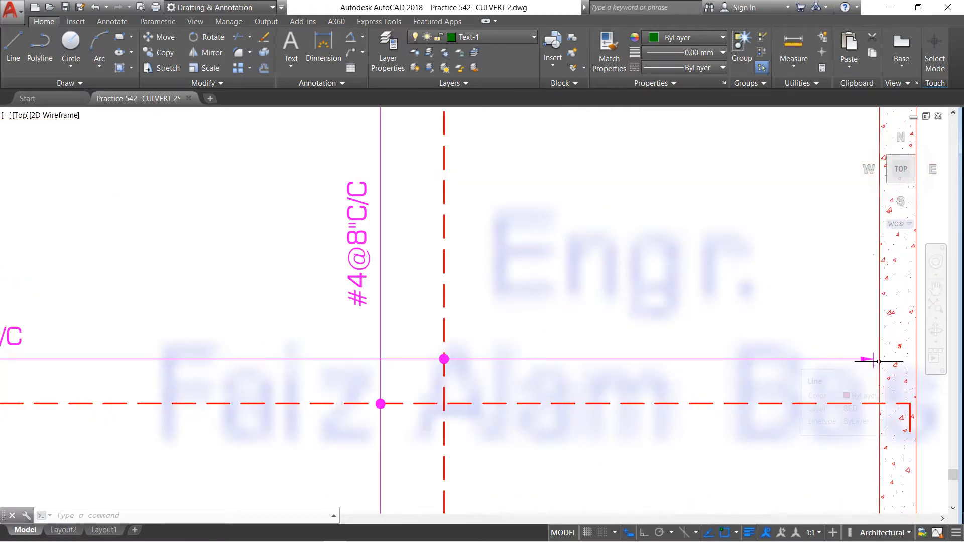
{"action": "scroll", "coordinate": [879, 362], "scroll_direction": "down", "scroll_amount": 2}
{"action": "scroll", "coordinate": [879, 362], "scroll_direction": "up", "scroll_amount": 2}
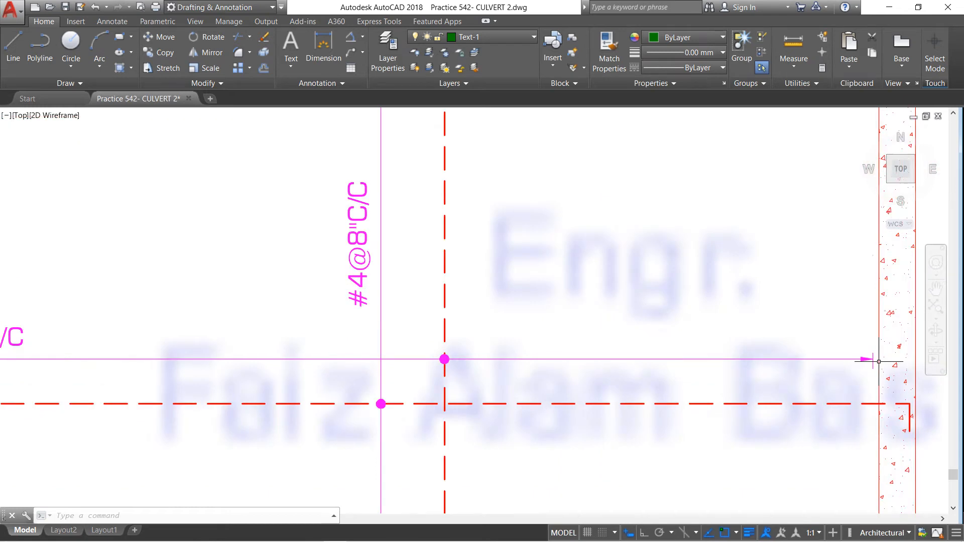
{"action": "scroll", "coordinate": [877, 361], "scroll_direction": "down", "scroll_amount": 2}
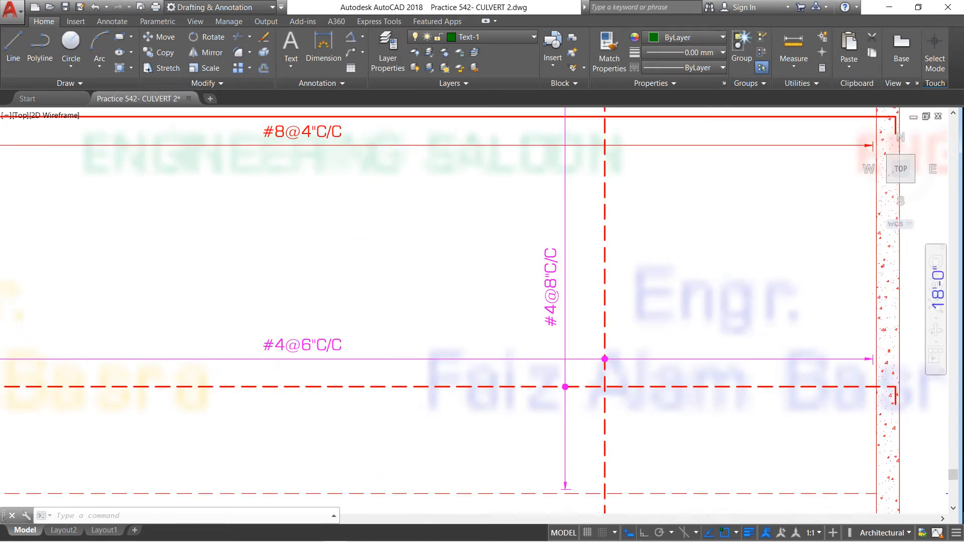
{"action": "scroll", "coordinate": [873, 359], "scroll_direction": "up", "scroll_amount": 2}
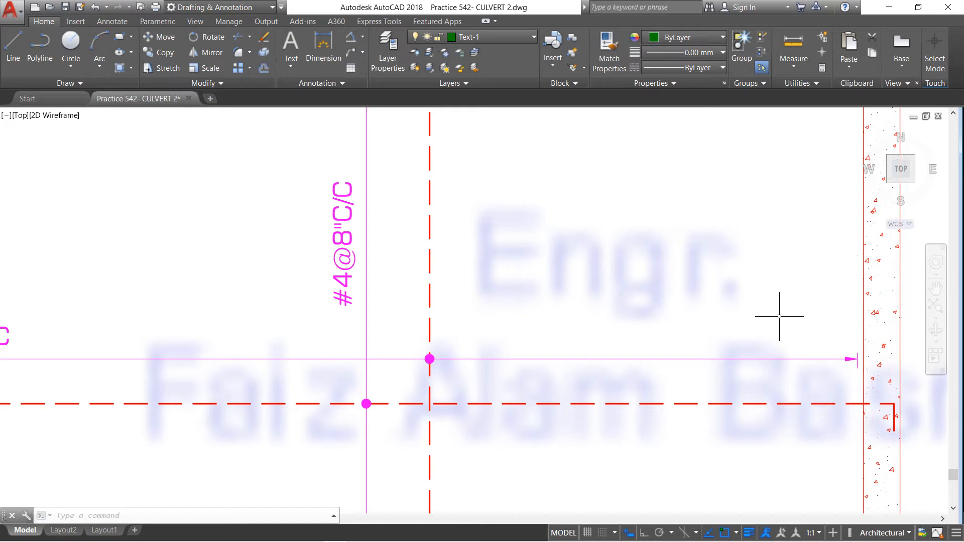
{"action": "scroll", "coordinate": [775, 316], "scroll_direction": "down", "scroll_amount": 2}
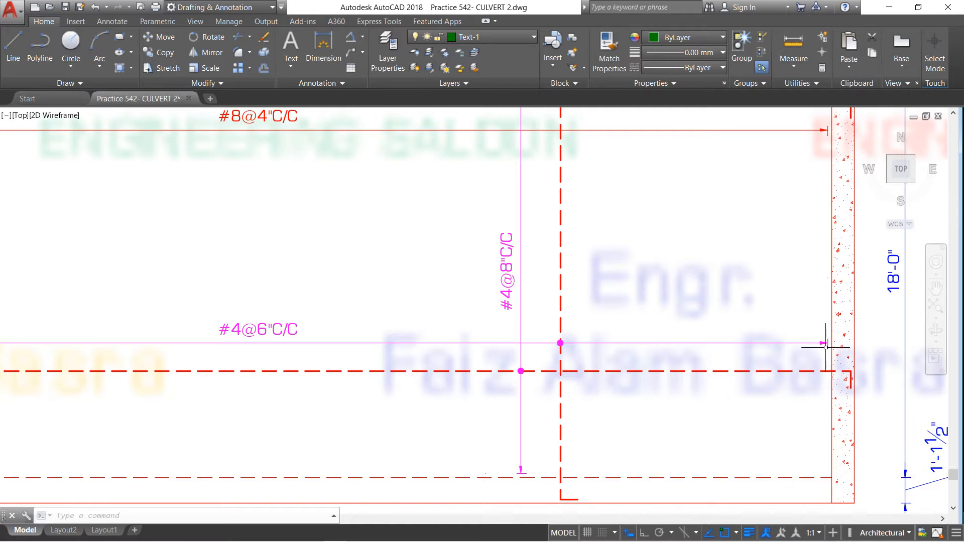
{"action": "scroll", "coordinate": [825, 346], "scroll_direction": "up", "scroll_amount": 2}
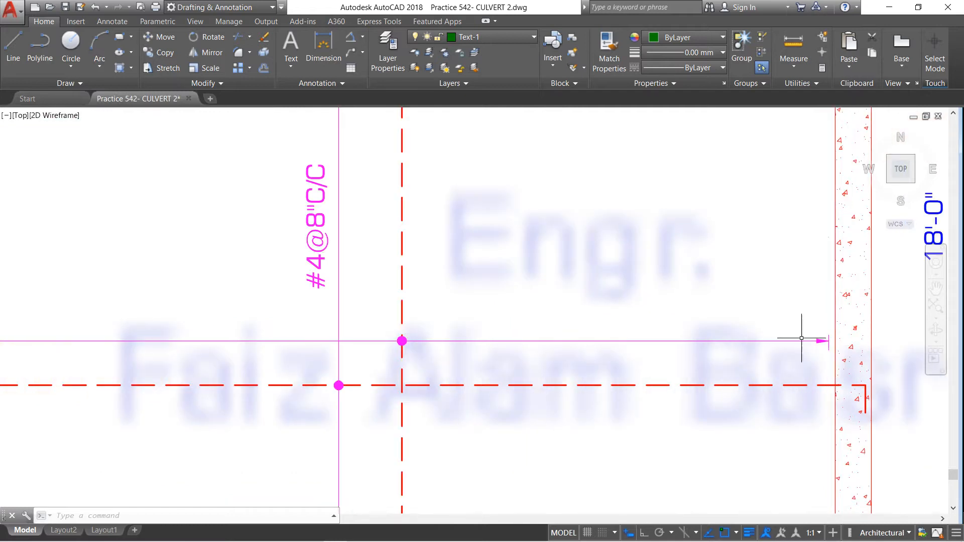
{"action": "scroll", "coordinate": [780, 332], "scroll_direction": "down", "scroll_amount": 2}
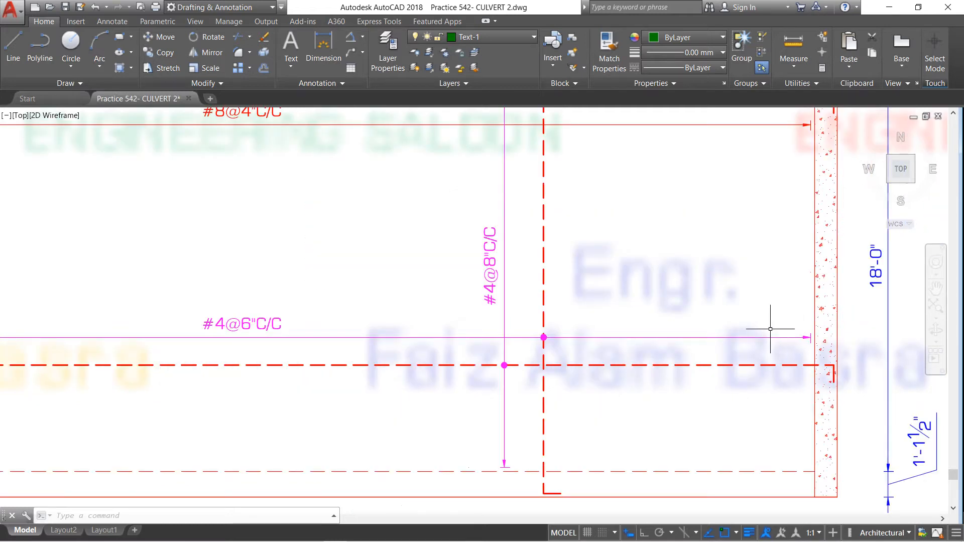
{"action": "scroll", "coordinate": [770, 329], "scroll_direction": "down", "scroll_amount": 2}
{"action": "scroll", "coordinate": [785, 330], "scroll_direction": "up", "scroll_amount": 2}
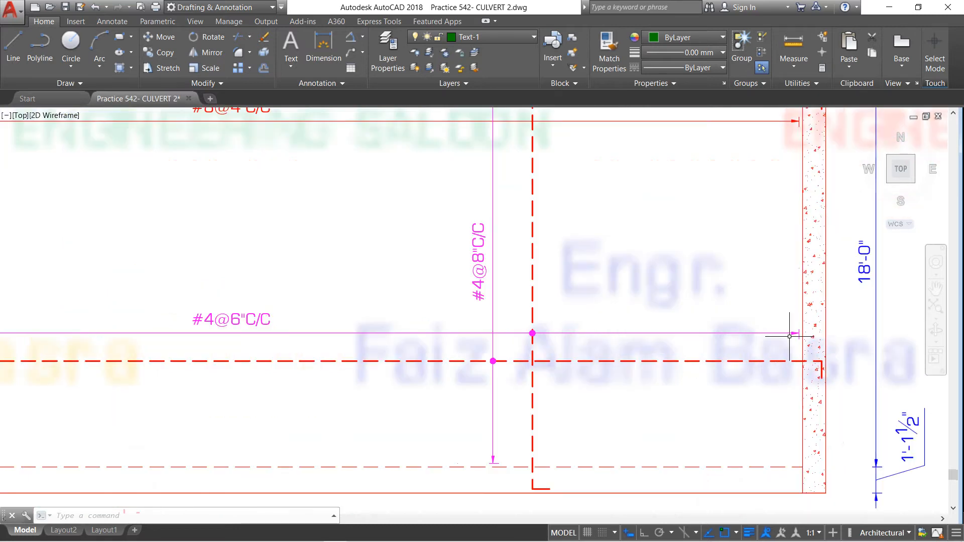
{"action": "scroll", "coordinate": [788, 341], "scroll_direction": "up", "scroll_amount": 2}
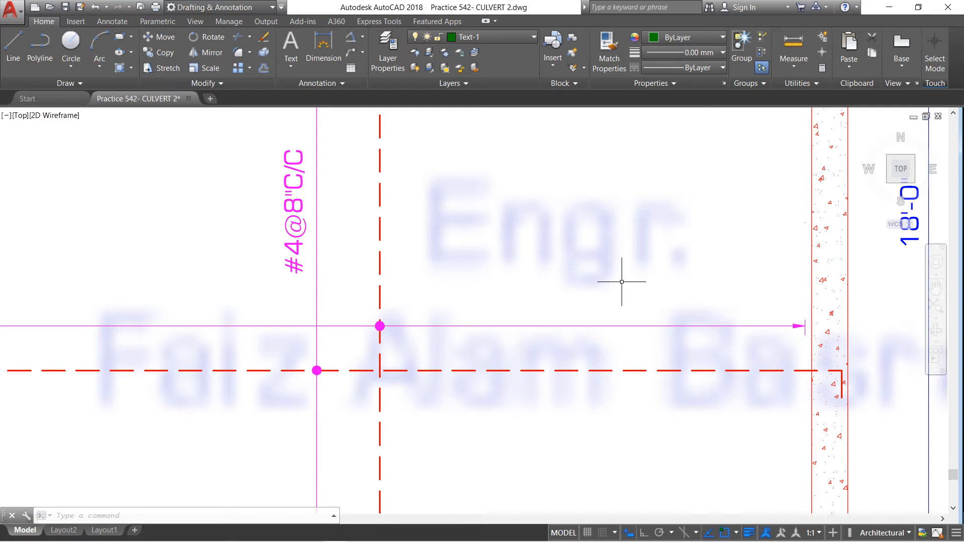
Examine the bar size and spacing callouts of the dashed longitudinal and transverse bars on the culvert plan
{"action": "scroll", "coordinate": [685, 277], "scroll_direction": "down", "scroll_amount": 4}
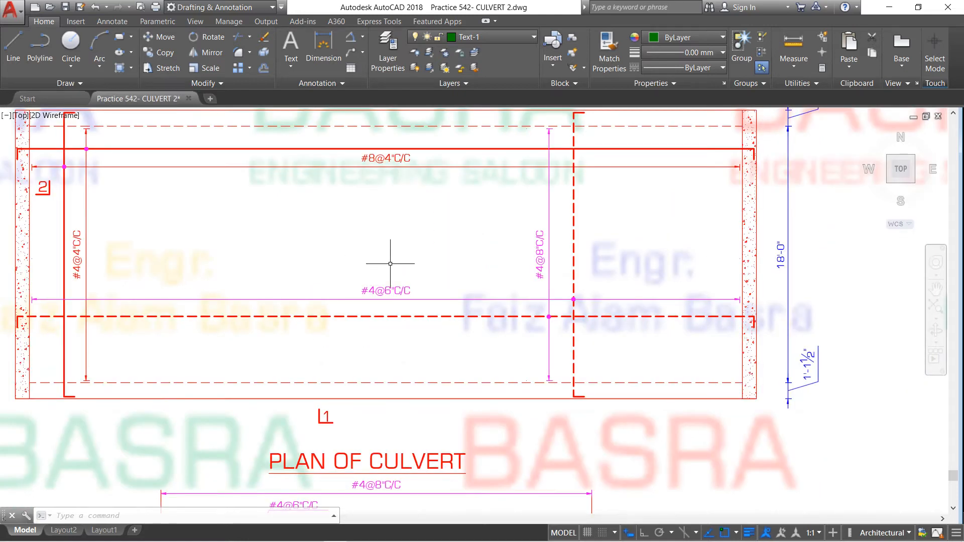
{"action": "scroll", "coordinate": [351, 303], "scroll_direction": "up", "scroll_amount": 4}
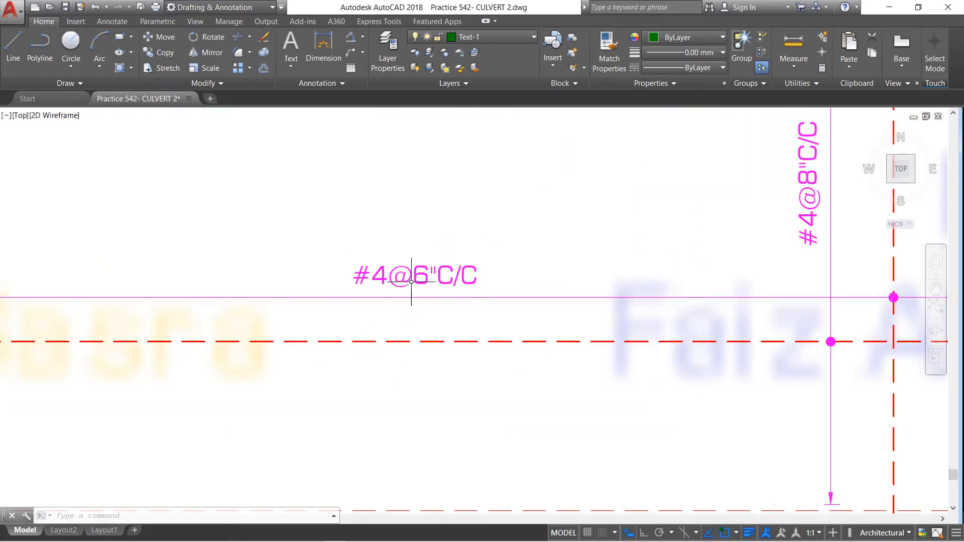
{"action": "scroll", "coordinate": [326, 294], "scroll_direction": "down", "scroll_amount": 2}
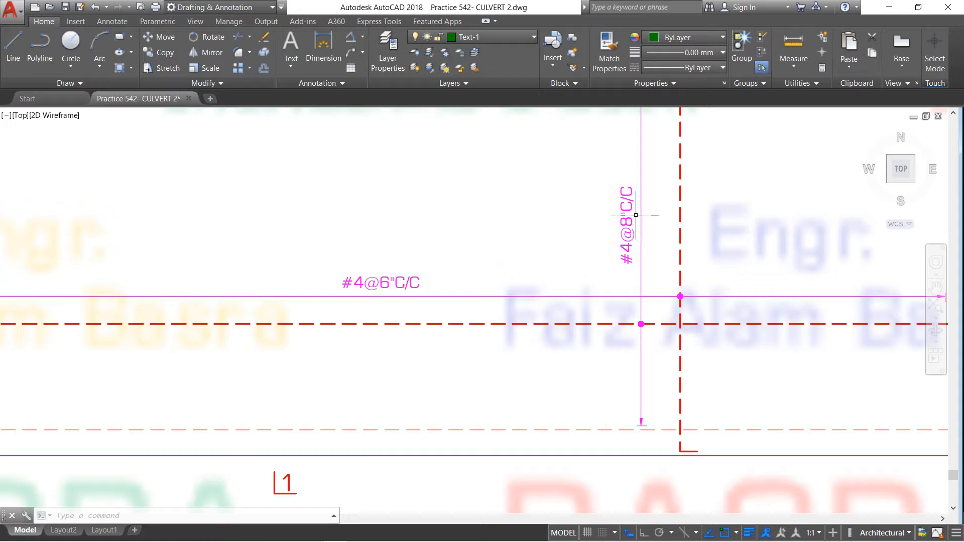
{"action": "scroll", "coordinate": [634, 264], "scroll_direction": "up", "scroll_amount": 2}
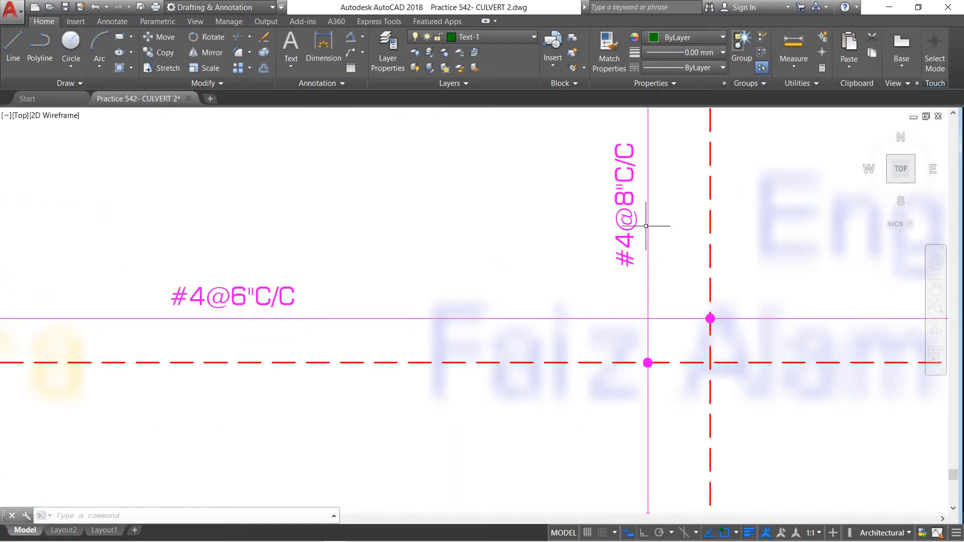
{"action": "scroll", "coordinate": [635, 221], "scroll_direction": "down", "scroll_amount": 4}
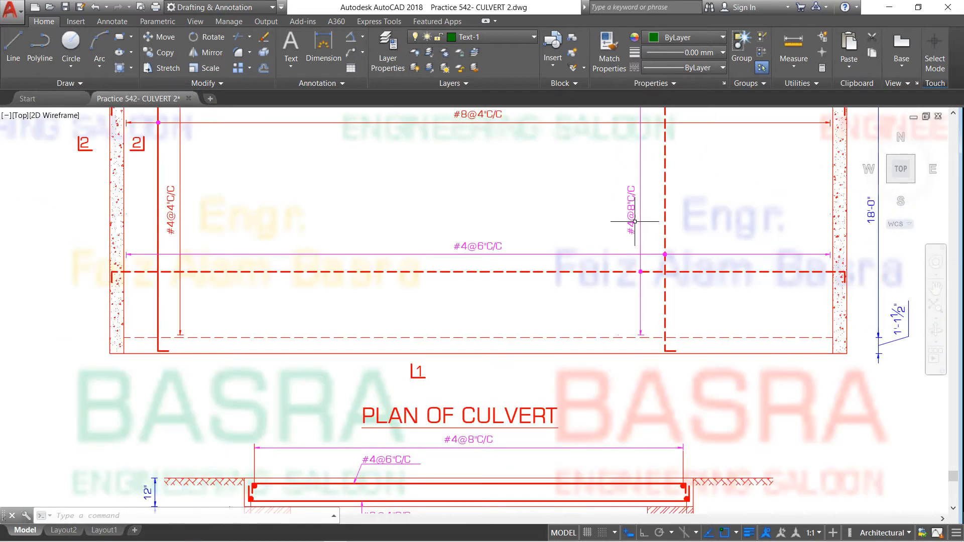
Examine the section mark 1-1 cutting line on the culvert plan and relate it to the Section 1-1 drawing
{"action": "scroll", "coordinate": [506, 216], "scroll_direction": "down", "scroll_amount": 4}
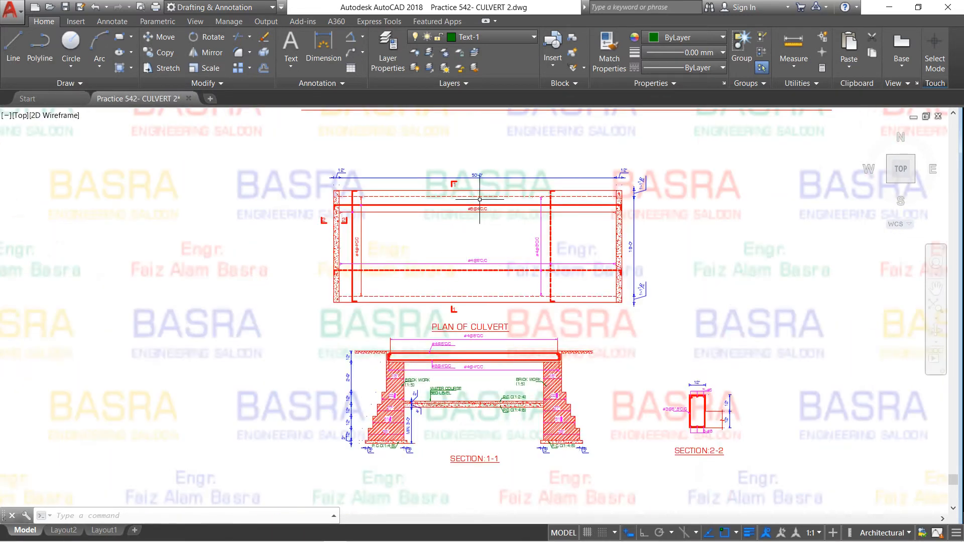
{"action": "scroll", "coordinate": [479, 198], "scroll_direction": "up", "scroll_amount": 2}
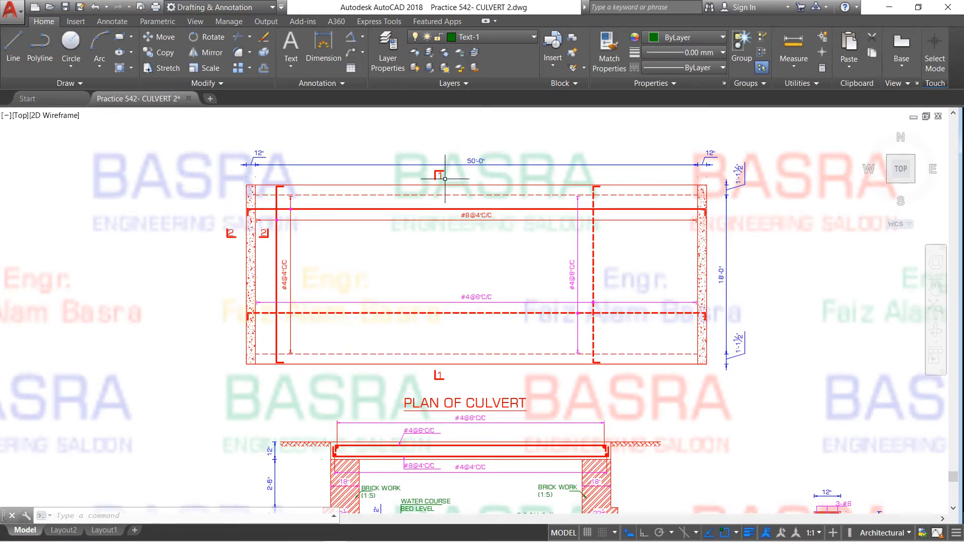
{"action": "scroll", "coordinate": [431, 168], "scroll_direction": "up", "scroll_amount": 4}
{"action": "scroll", "coordinate": [446, 175], "scroll_direction": "down", "scroll_amount": 5}
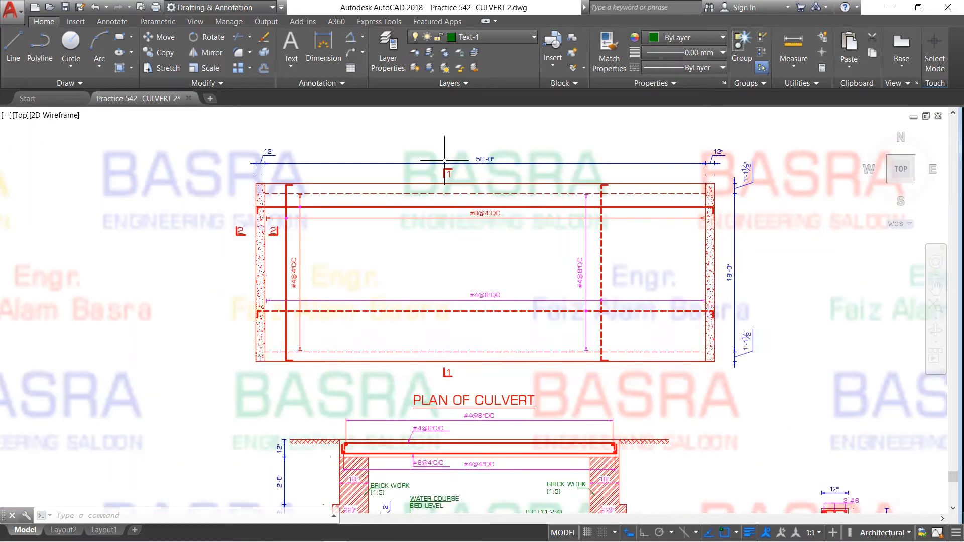
{"action": "scroll", "coordinate": [438, 142], "scroll_direction": "down", "scroll_amount": 1}
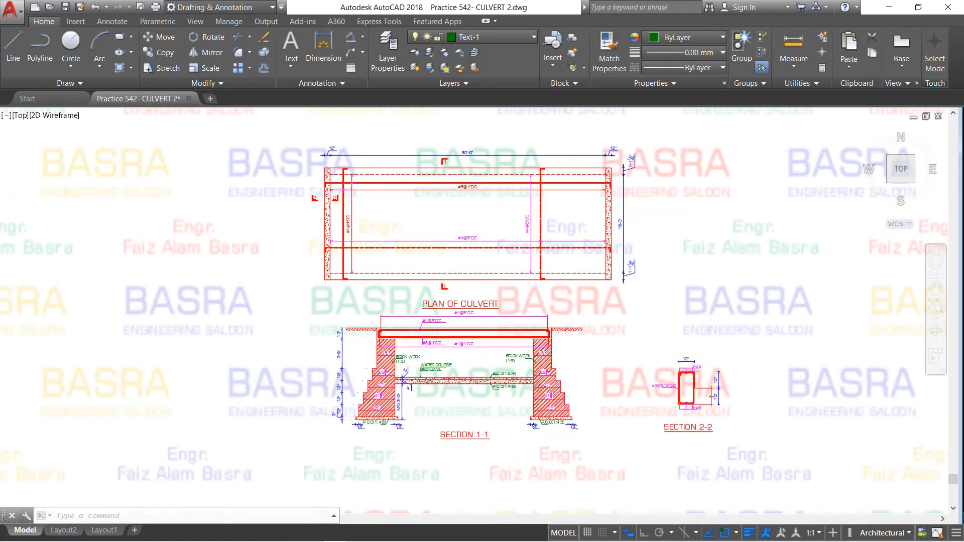
Examine the step widths, step heights and P.C.C footing offsets of the dimensioned brick abutment beside the MIN. 3'-0" depth in Section 1-1
{"action": "scroll", "coordinate": [429, 404], "scroll_direction": "up", "scroll_amount": 4}
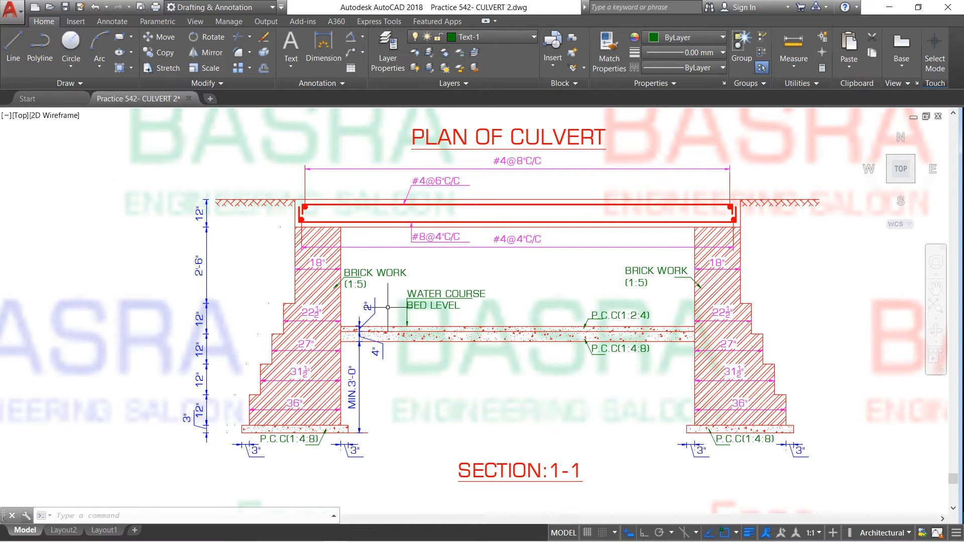
{"action": "scroll", "coordinate": [365, 346], "scroll_direction": "up", "scroll_amount": 2}
{"action": "scroll", "coordinate": [279, 239], "scroll_direction": "down", "scroll_amount": 2}
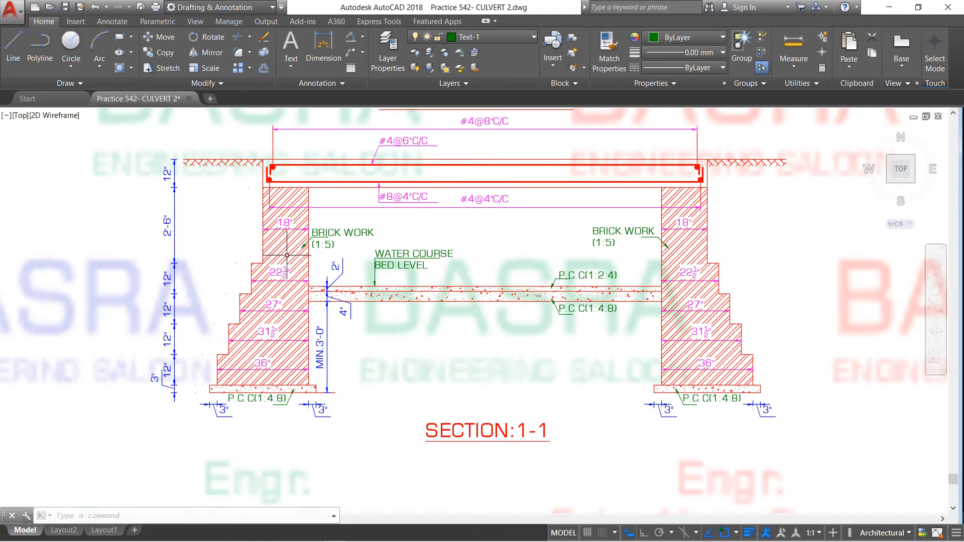
{"action": "scroll", "coordinate": [307, 286], "scroll_direction": "up", "scroll_amount": 2}
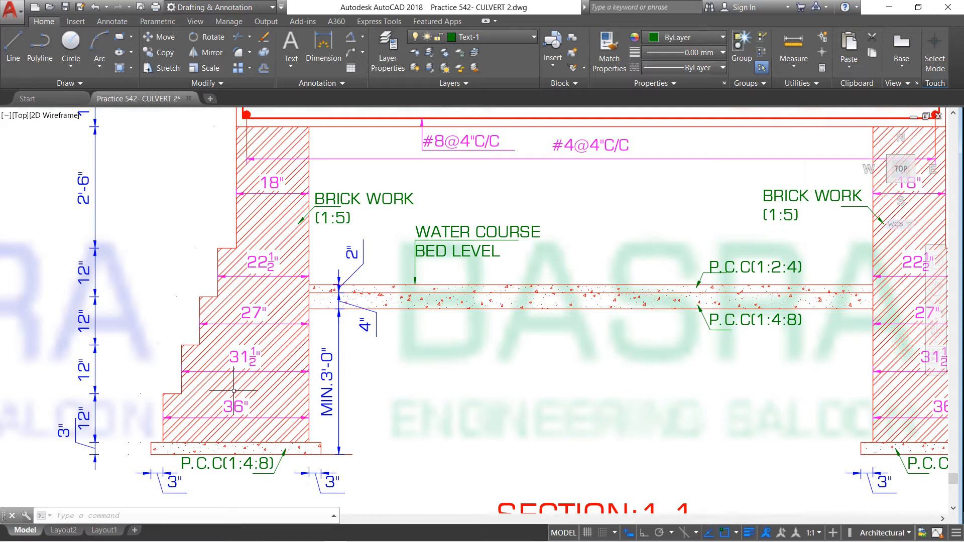
{"action": "scroll", "coordinate": [205, 441], "scroll_direction": "up", "scroll_amount": 3}
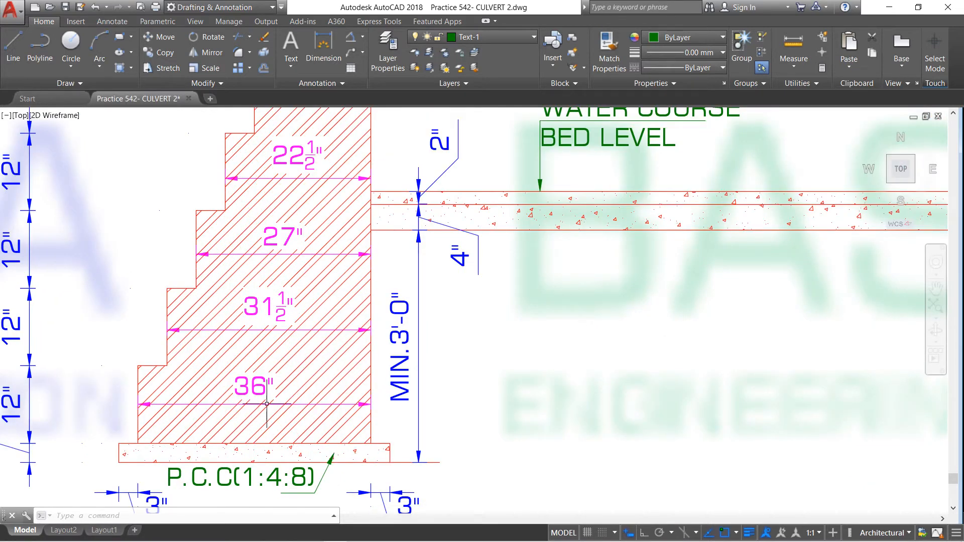
{"action": "scroll", "coordinate": [255, 368], "scroll_direction": "down", "scroll_amount": 3}
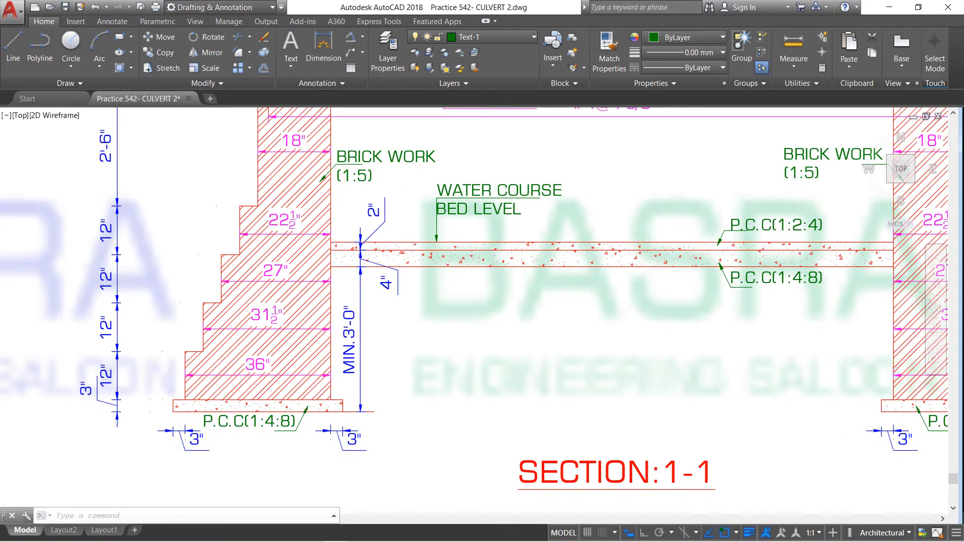
{"action": "scroll", "coordinate": [250, 409], "scroll_direction": "up", "scroll_amount": 2}
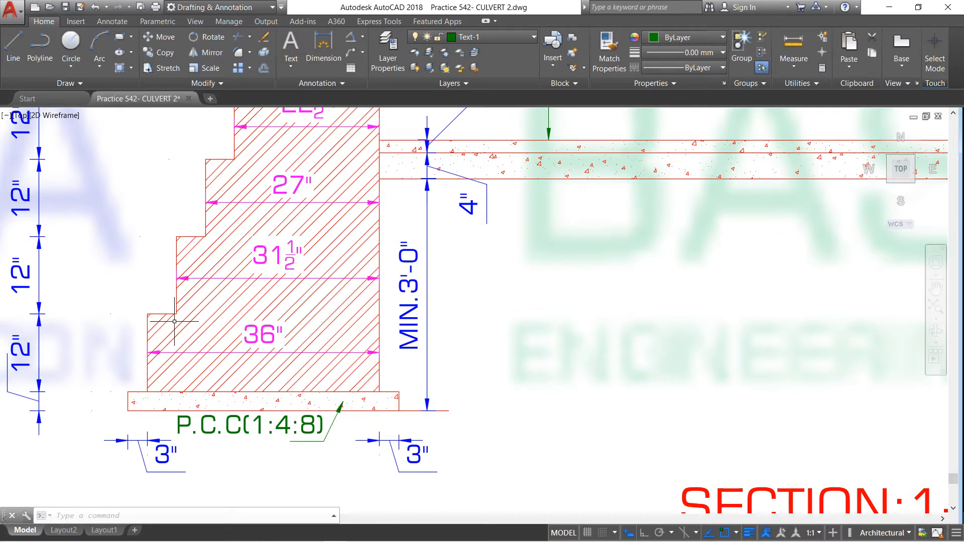
{"action": "scroll", "coordinate": [211, 406], "scroll_direction": "down", "scroll_amount": 2}
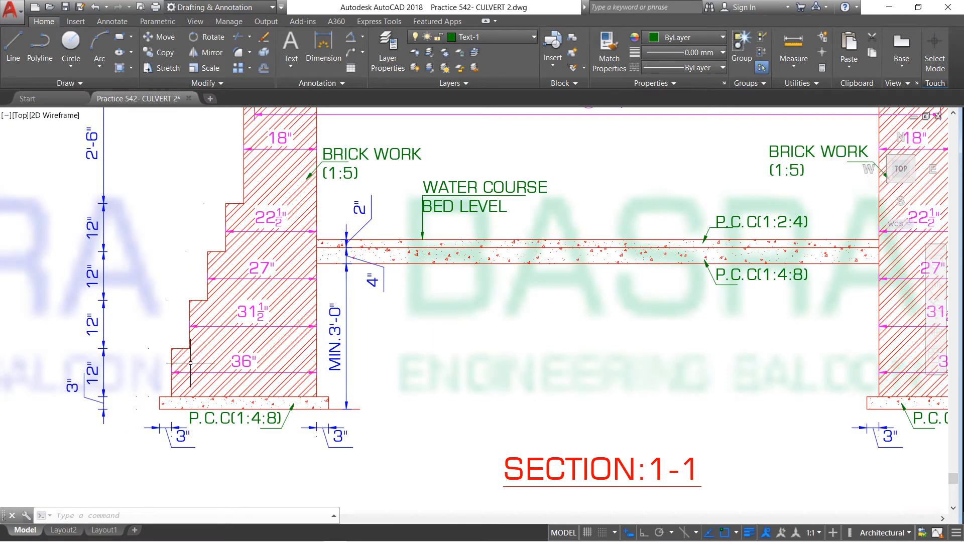
Examine the opposite stepped brick abutment in Section 1-1, from the slab bearing down to its P.C.C footing
{"action": "scroll", "coordinate": [186, 360], "scroll_direction": "down", "scroll_amount": 2}
{"action": "scroll", "coordinate": [677, 195], "scroll_direction": "up", "scroll_amount": 2}
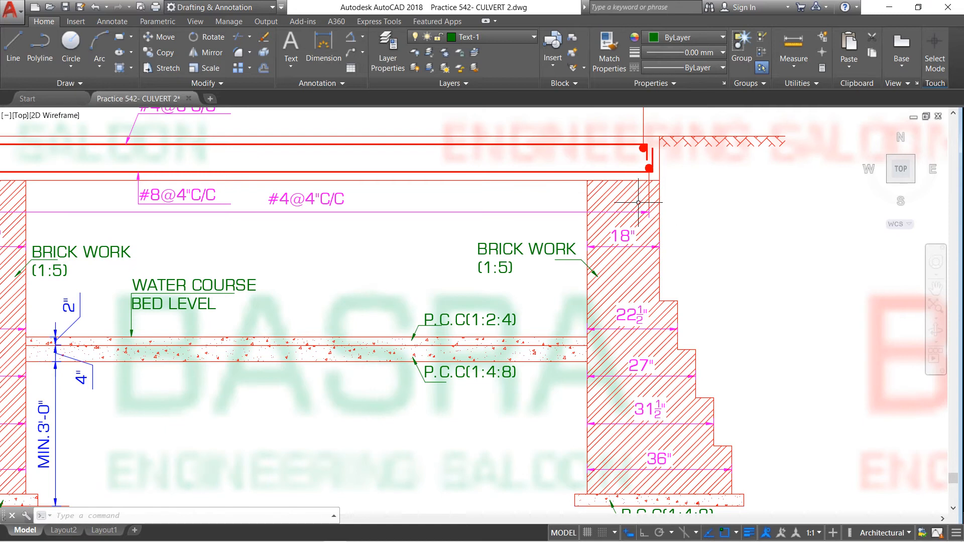
{"action": "scroll", "coordinate": [616, 282], "scroll_direction": "down", "scroll_amount": 2}
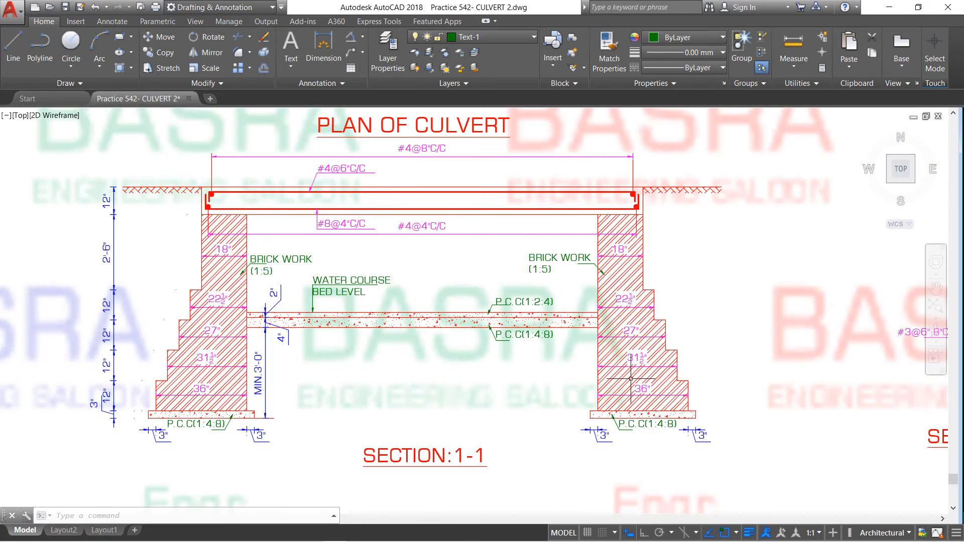
{"action": "scroll", "coordinate": [630, 379], "scroll_direction": "up", "scroll_amount": 2}
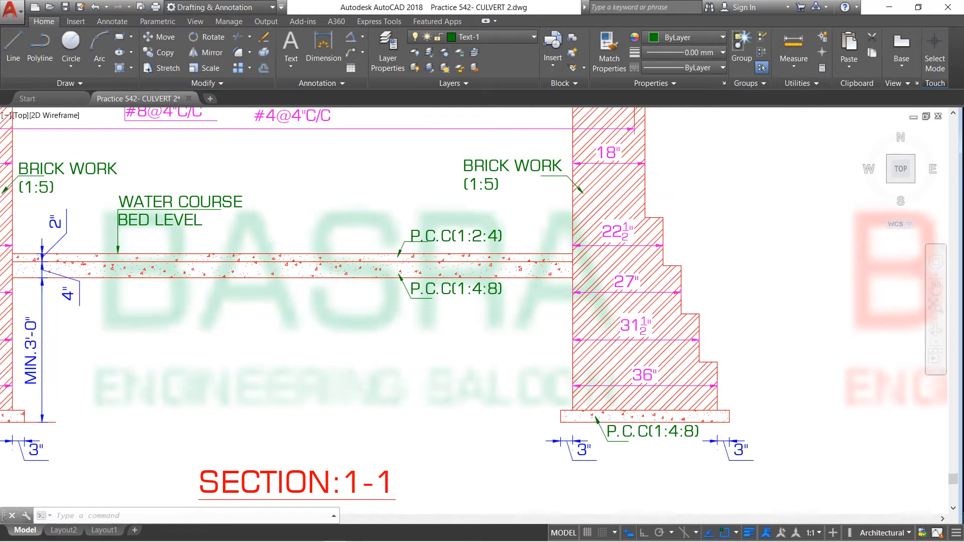
{"action": "scroll", "coordinate": [609, 343], "scroll_direction": "down", "scroll_amount": 2}
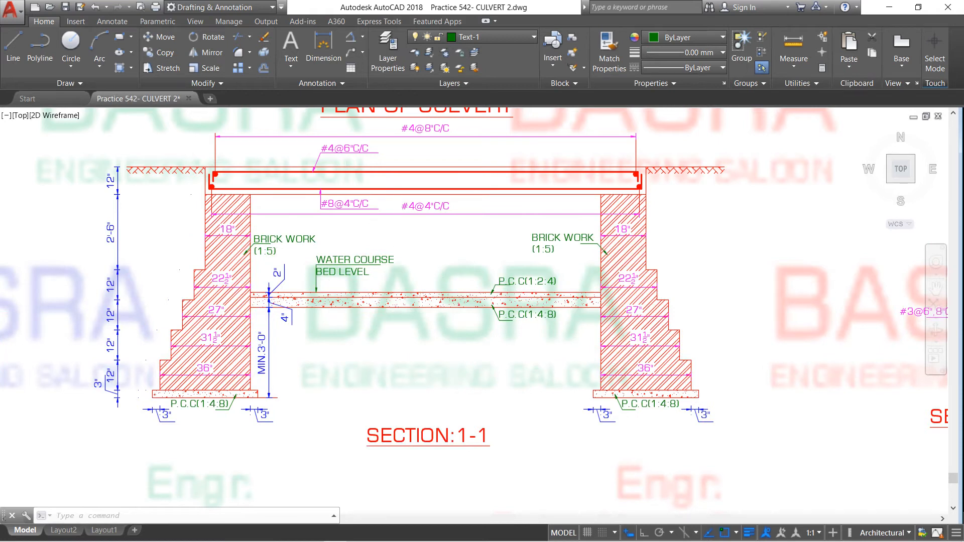
Examine the water course bed level in Section 1-1, including the thickness and mix ratio of its two P.C.C layers
{"action": "scroll", "coordinate": [342, 184], "scroll_direction": "up", "scroll_amount": 2}
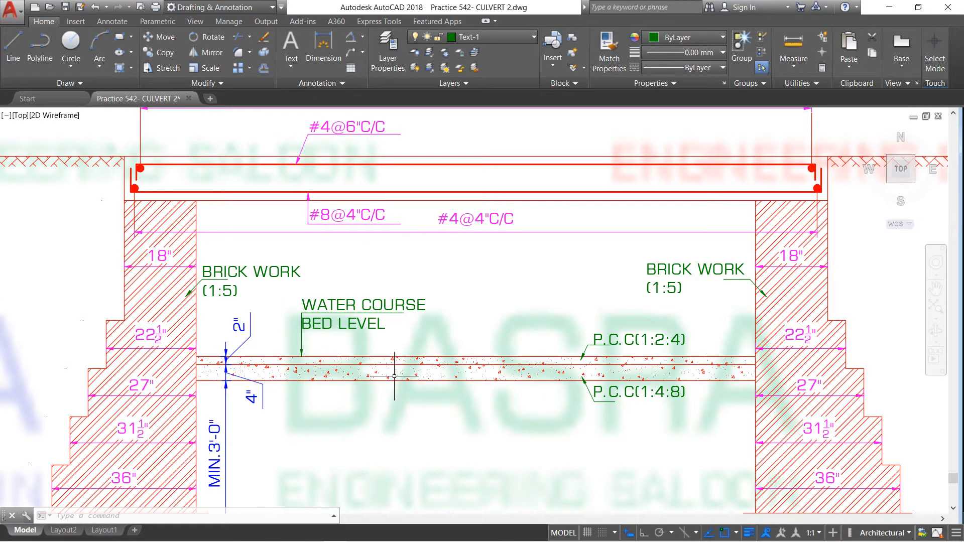
{"action": "scroll", "coordinate": [313, 251], "scroll_direction": "down", "scroll_amount": 2}
{"action": "scroll", "coordinate": [276, 425], "scroll_direction": "up", "scroll_amount": 2}
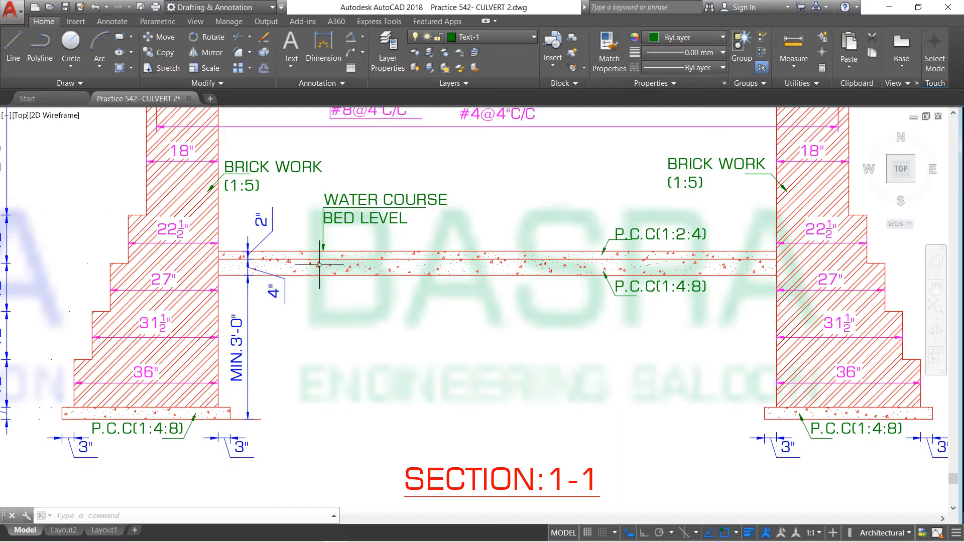
{"action": "scroll", "coordinate": [632, 268], "scroll_direction": "up", "scroll_amount": 2}
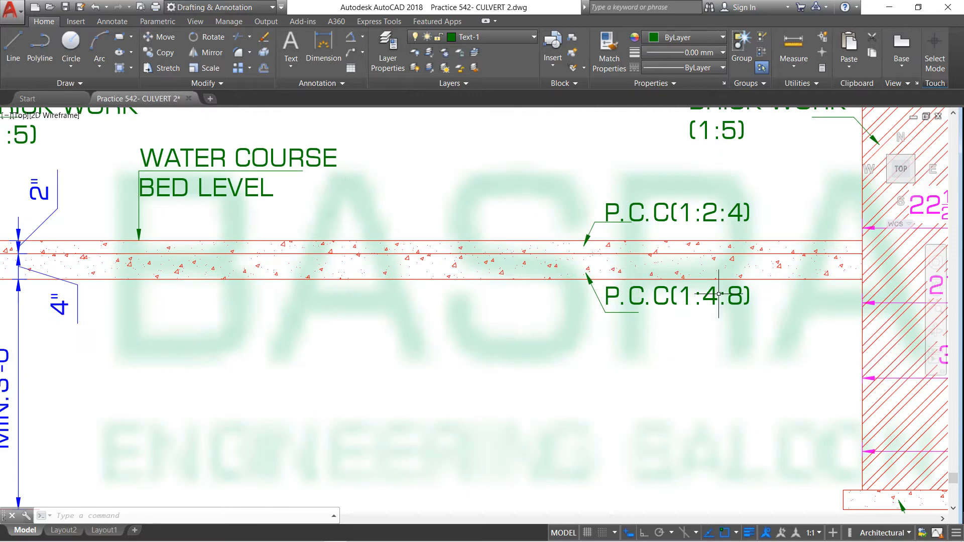
{"action": "scroll", "coordinate": [806, 315], "scroll_direction": "down", "scroll_amount": 2}
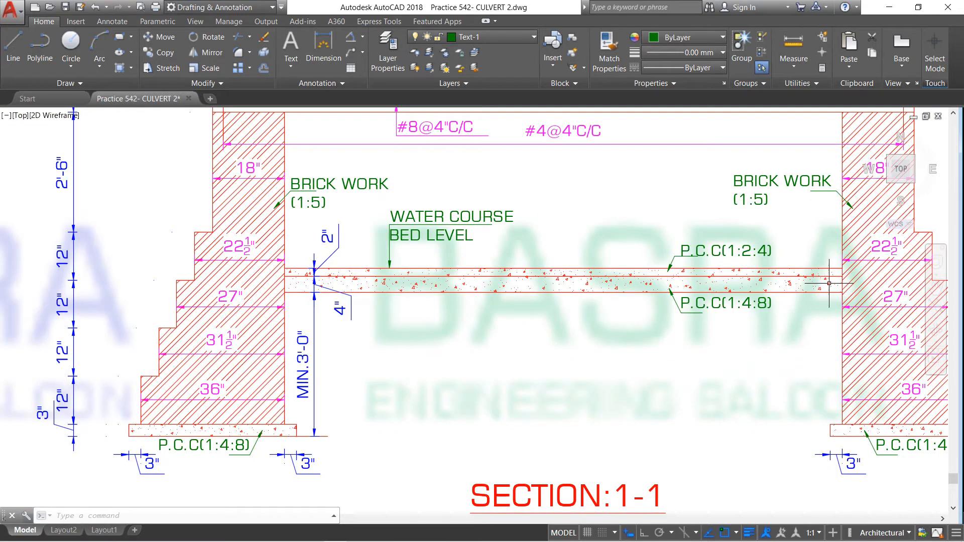
{"action": "scroll", "coordinate": [712, 274], "scroll_direction": "up", "scroll_amount": 2}
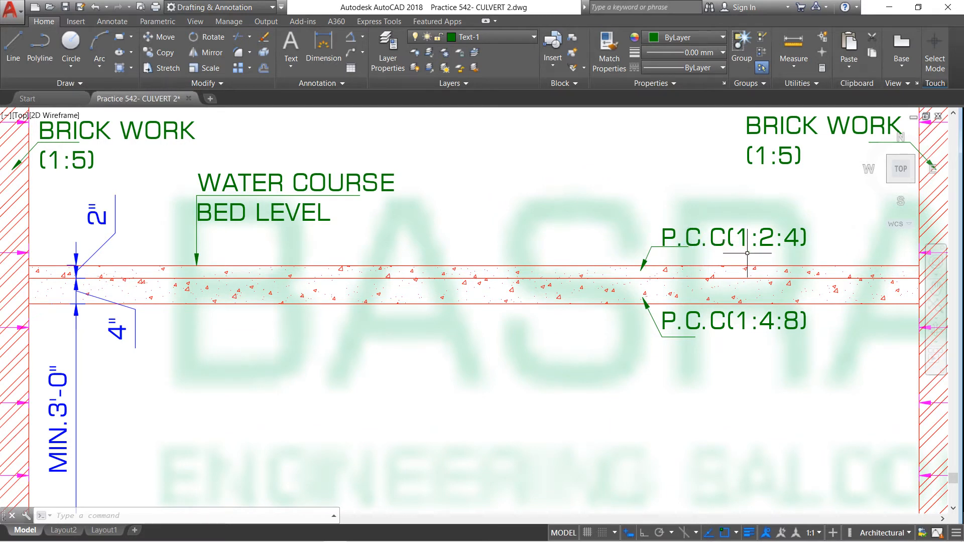
{"action": "scroll", "coordinate": [326, 343], "scroll_direction": "down", "scroll_amount": 2}
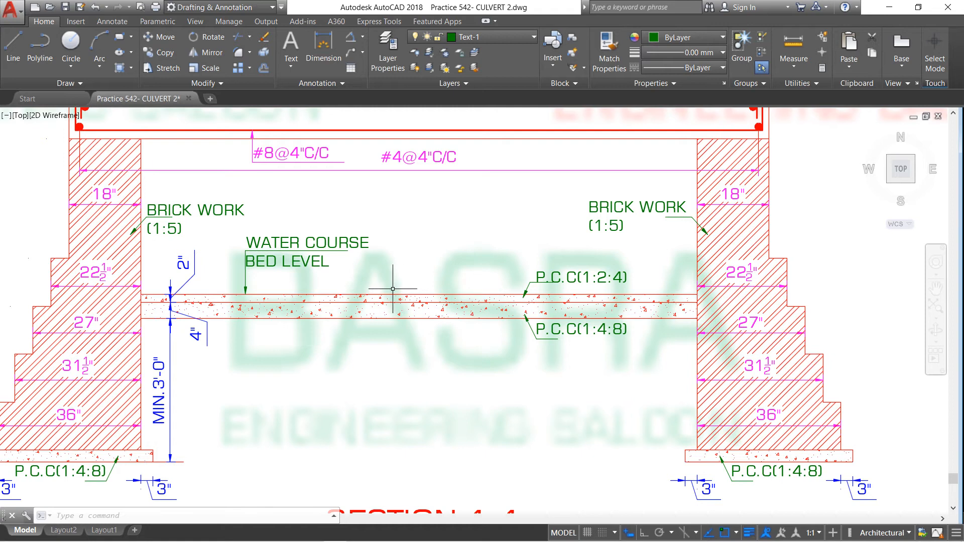
Examine the brick work mix notes on both abutments and the water course bed level between them in Section 1-1
{"action": "scroll", "coordinate": [246, 254], "scroll_direction": "up", "scroll_amount": 2}
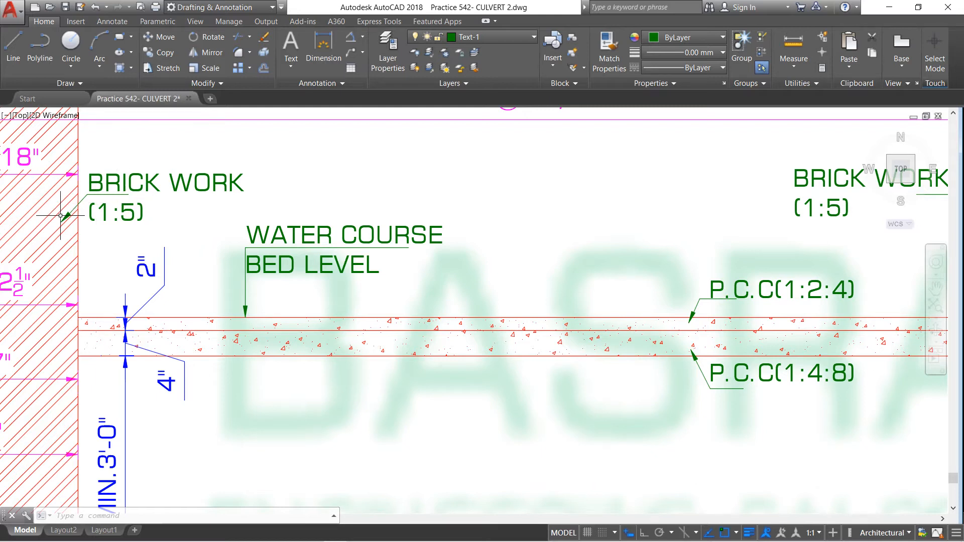
{"action": "scroll", "coordinate": [7, 242], "scroll_direction": "down", "scroll_amount": 2}
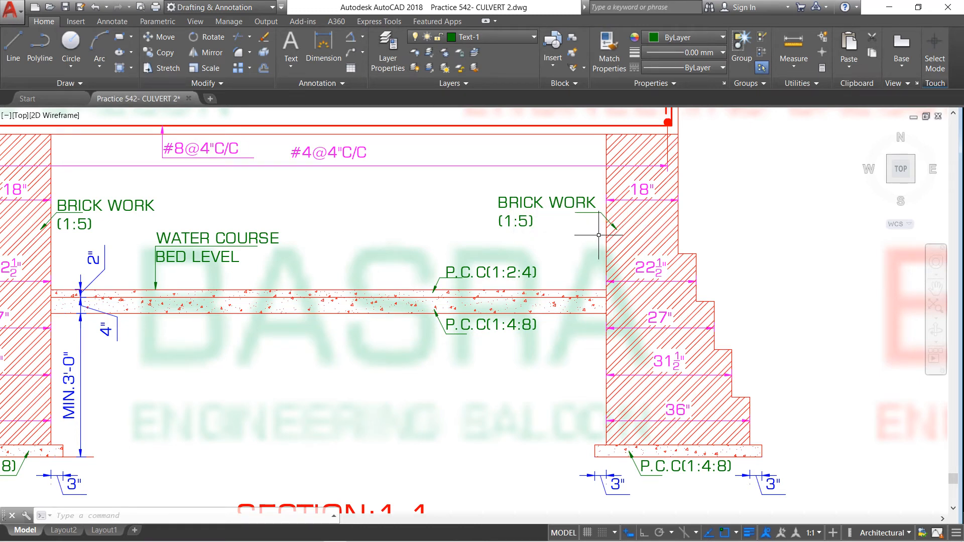
{"action": "scroll", "coordinate": [131, 256], "scroll_direction": "up", "scroll_amount": 2}
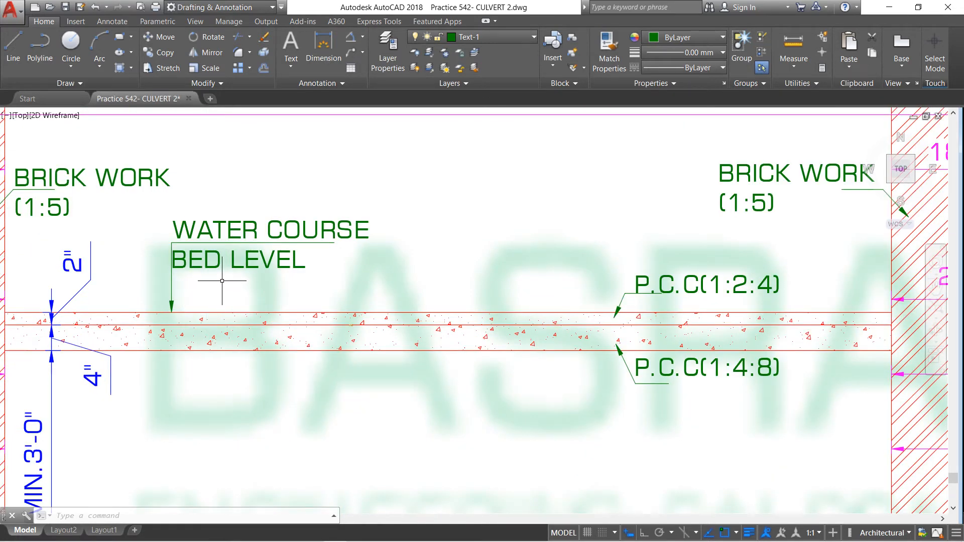
{"action": "scroll", "coordinate": [220, 271], "scroll_direction": "down", "scroll_amount": 2}
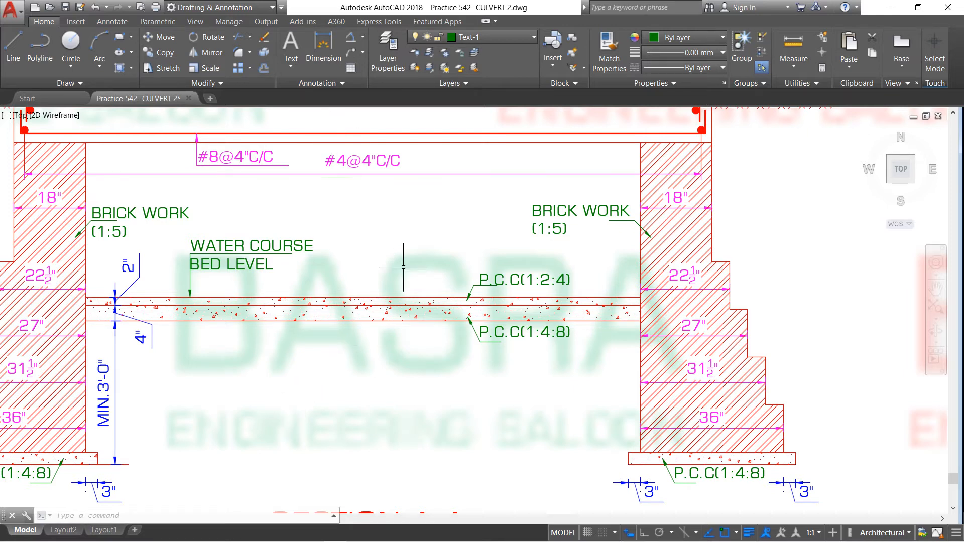
Examine the size and spacing of the slab's top and bottom reinforcement bars and how the slab bears on the abutments in Section 1-1
{"action": "scroll", "coordinate": [401, 267], "scroll_direction": "down", "scroll_amount": 2}
{"action": "scroll", "coordinate": [264, 200], "scroll_direction": "up", "scroll_amount": 2}
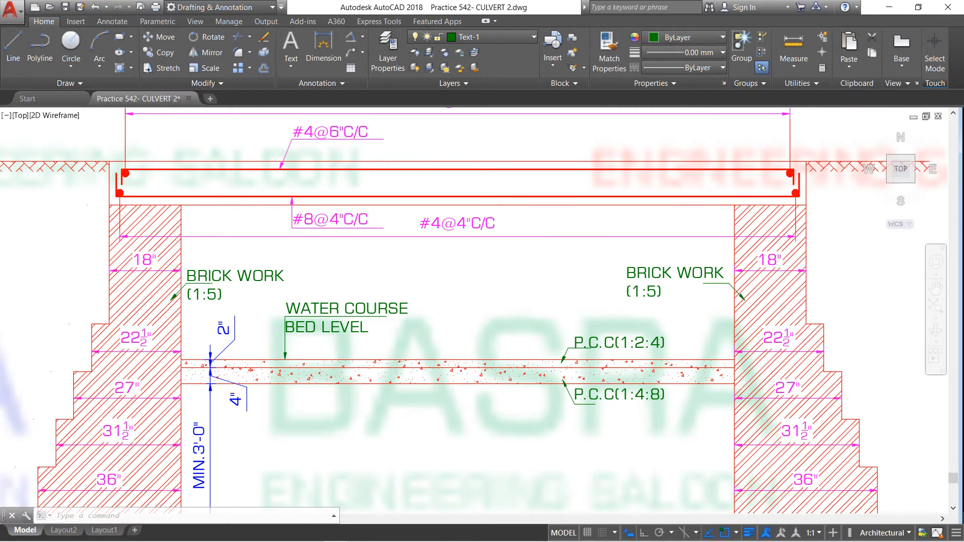
{"action": "scroll", "coordinate": [451, 407], "scroll_direction": "down", "scroll_amount": 3}
{"action": "scroll", "coordinate": [351, 288], "scroll_direction": "up", "scroll_amount": 3}
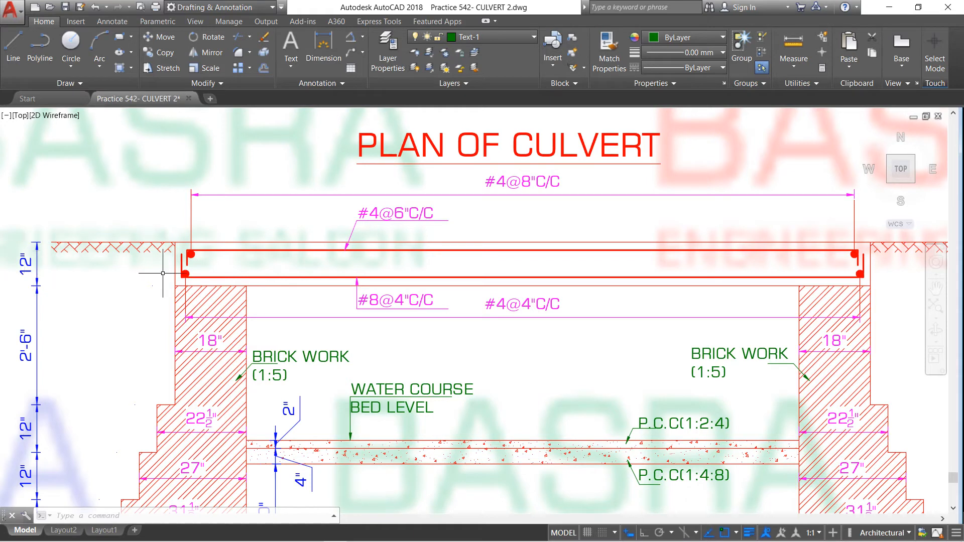
{"action": "scroll", "coordinate": [124, 269], "scroll_direction": "down", "scroll_amount": 2}
{"action": "scroll", "coordinate": [197, 261], "scroll_direction": "up", "scroll_amount": 2}
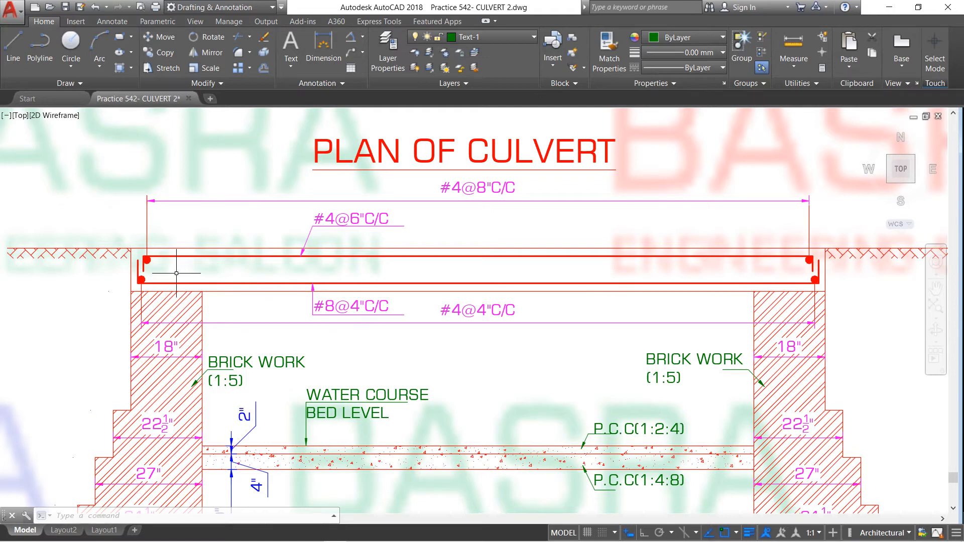
{"action": "scroll", "coordinate": [273, 284], "scroll_direction": "down", "scroll_amount": 2}
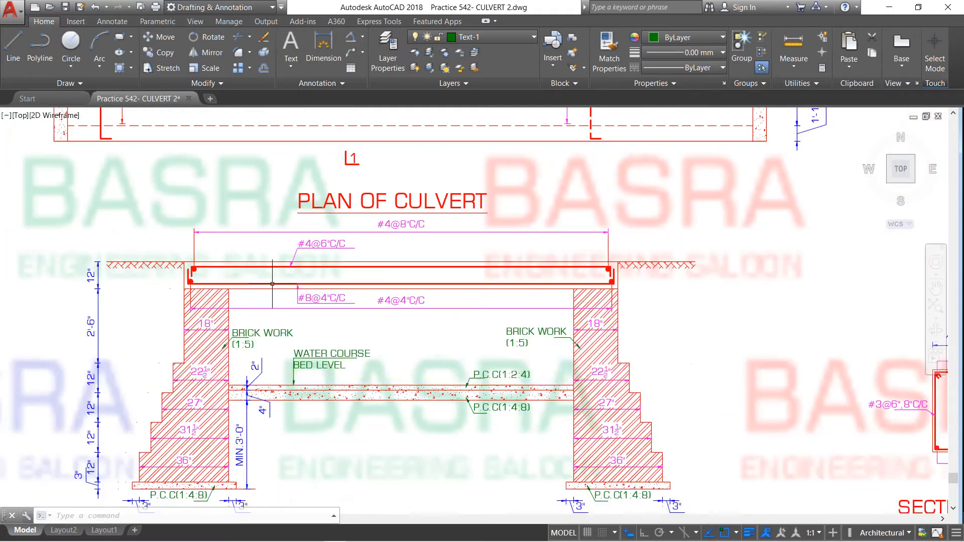
{"action": "scroll", "coordinate": [193, 275], "scroll_direction": "up", "scroll_amount": 2}
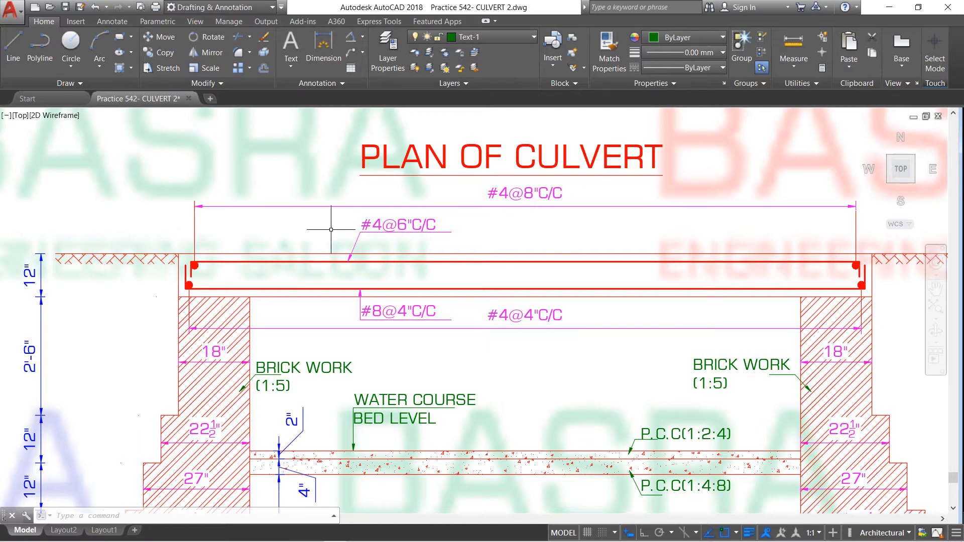
{"action": "scroll", "coordinate": [329, 227], "scroll_direction": "down", "scroll_amount": 2}
{"action": "scroll", "coordinate": [341, 219], "scroll_direction": "down", "scroll_amount": 2}
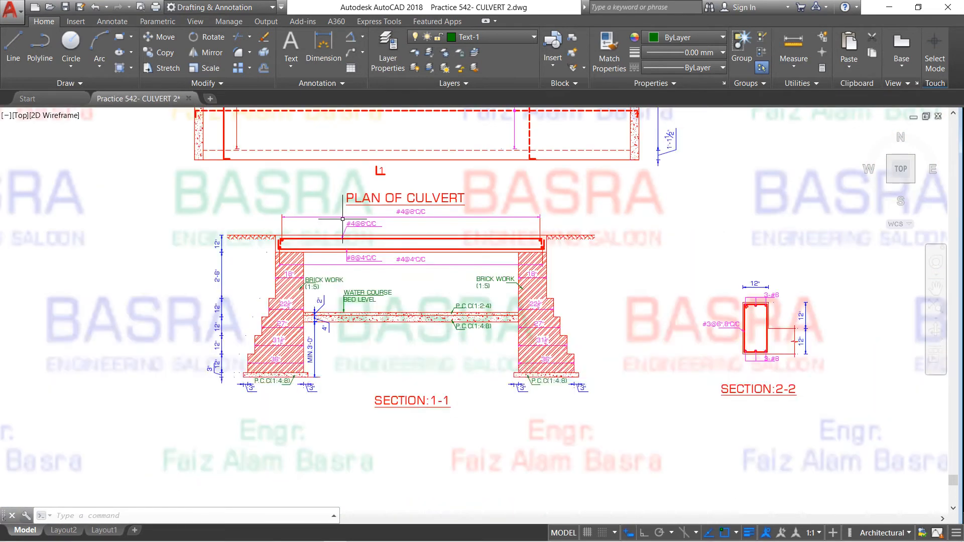
{"action": "scroll", "coordinate": [374, 400], "scroll_direction": "up", "scroll_amount": 2}
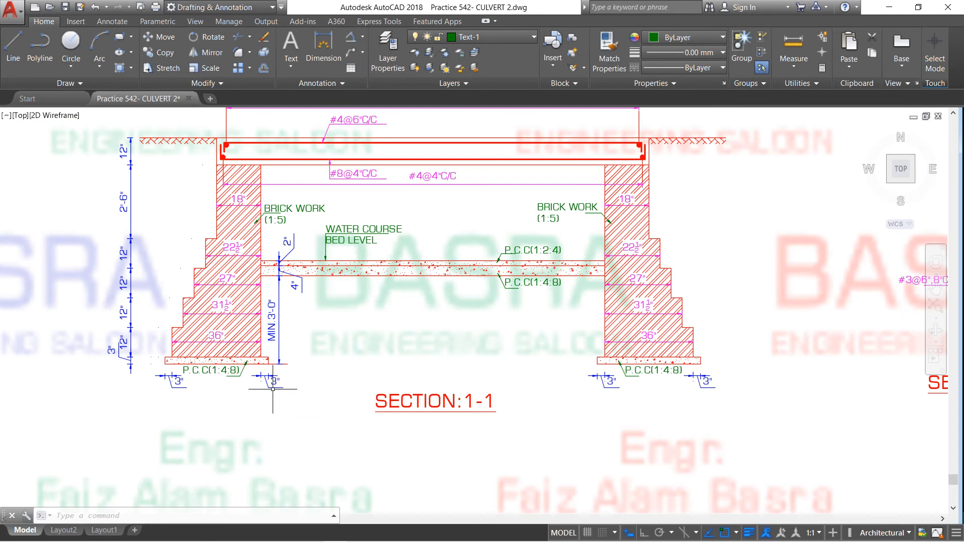
{"action": "scroll", "coordinate": [252, 390], "scroll_direction": "down", "scroll_amount": 2}
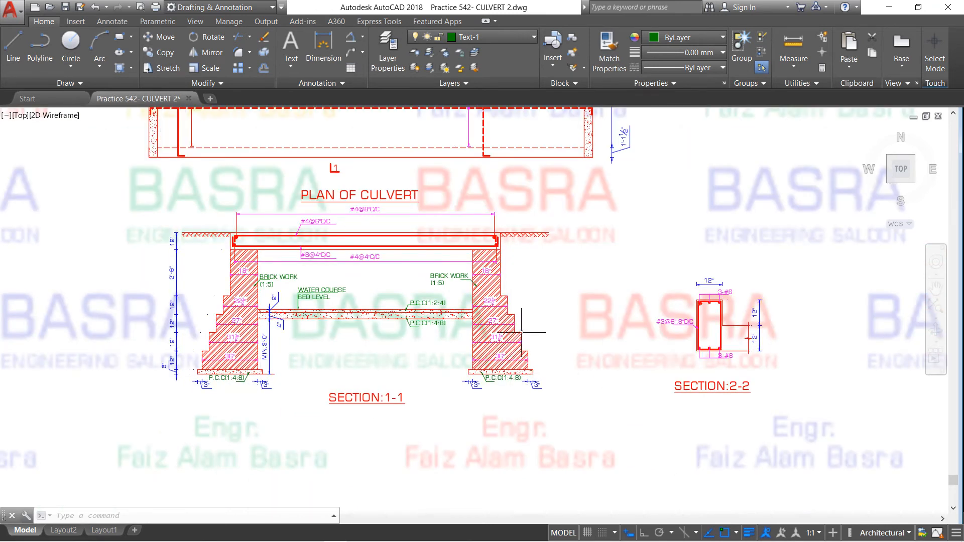
Examine the Section 2-2 drawing and relate it to the section mark 2-2 cutting line at the edge of the culvert plan
{"action": "scroll", "coordinate": [776, 402], "scroll_direction": "up", "scroll_amount": 4}
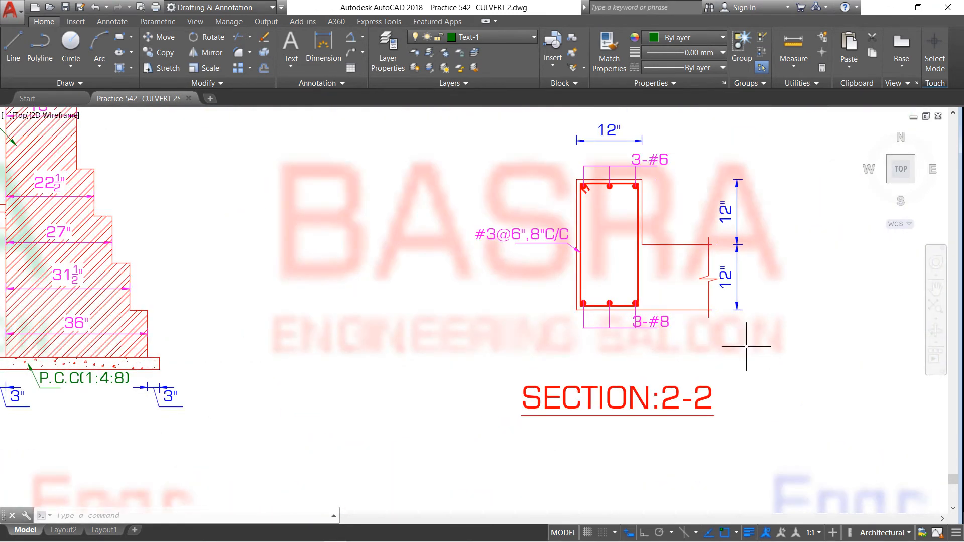
{"action": "scroll", "coordinate": [648, 274], "scroll_direction": "up", "scroll_amount": 2}
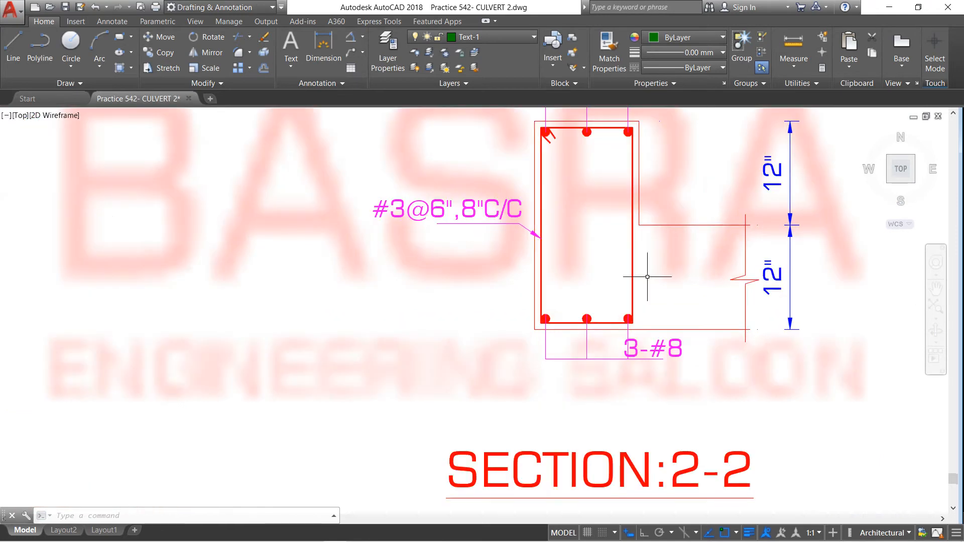
{"action": "scroll", "coordinate": [560, 326], "scroll_direction": "down", "scroll_amount": 2}
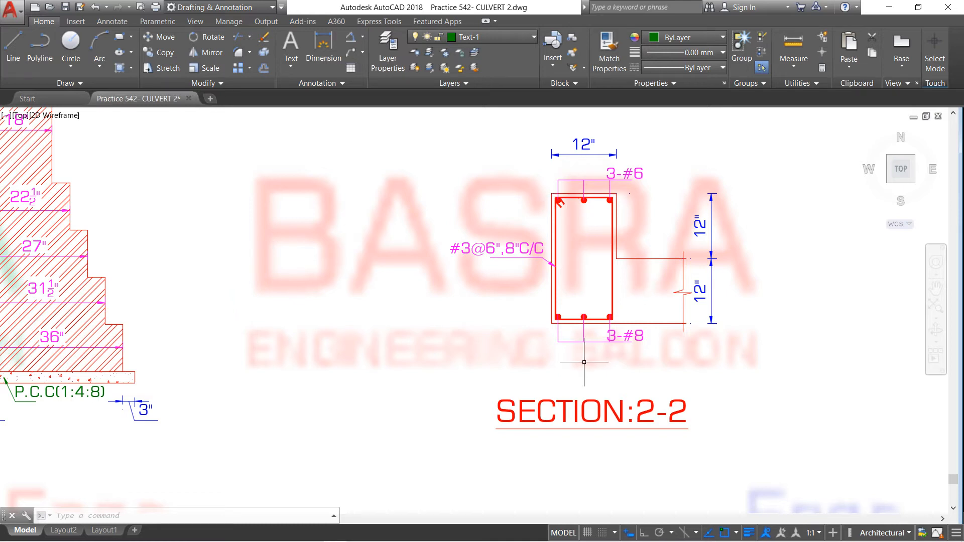
{"action": "scroll", "coordinate": [576, 405], "scroll_direction": "down", "scroll_amount": 3}
{"action": "scroll", "coordinate": [576, 407], "scroll_direction": "down", "scroll_amount": 2}
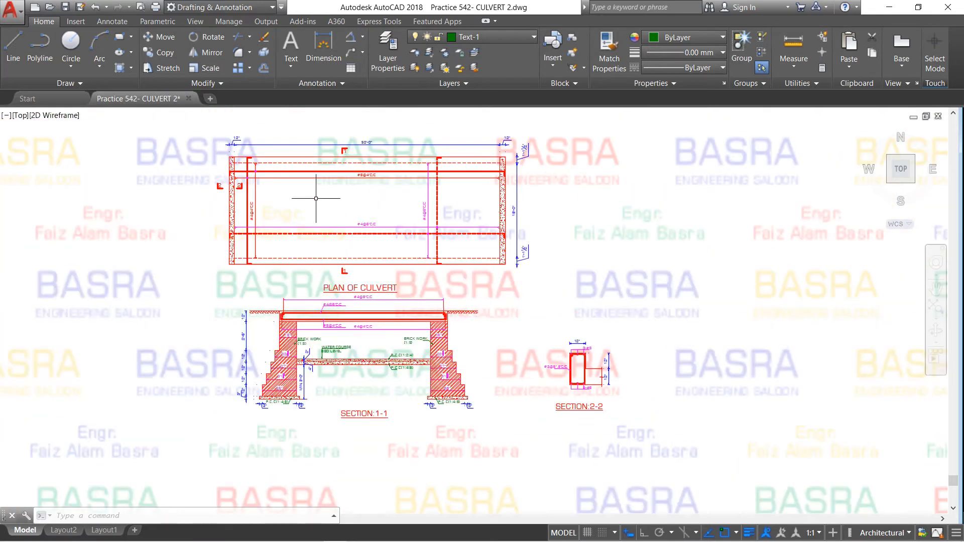
{"action": "scroll", "coordinate": [252, 187], "scroll_direction": "up", "scroll_amount": 4}
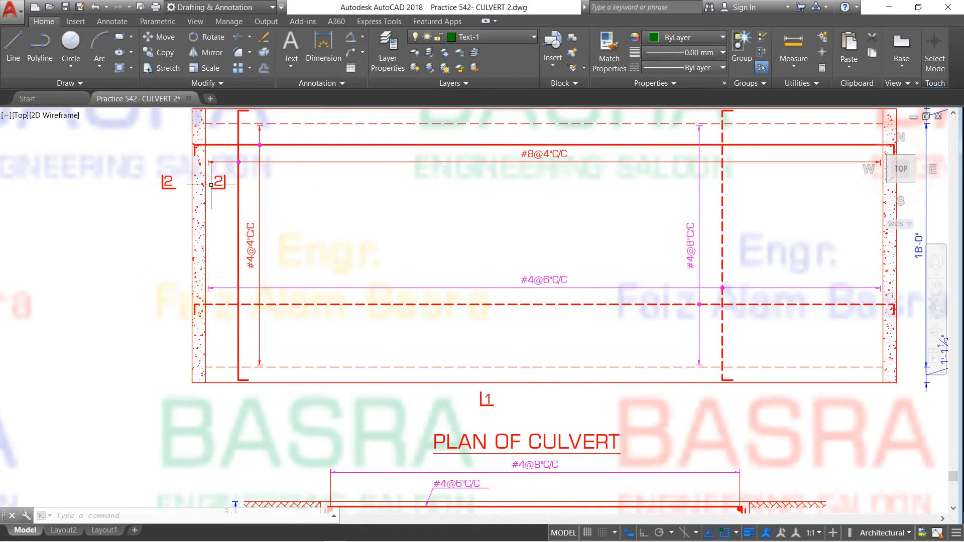
{"action": "scroll", "coordinate": [208, 183], "scroll_direction": "down", "scroll_amount": 4}
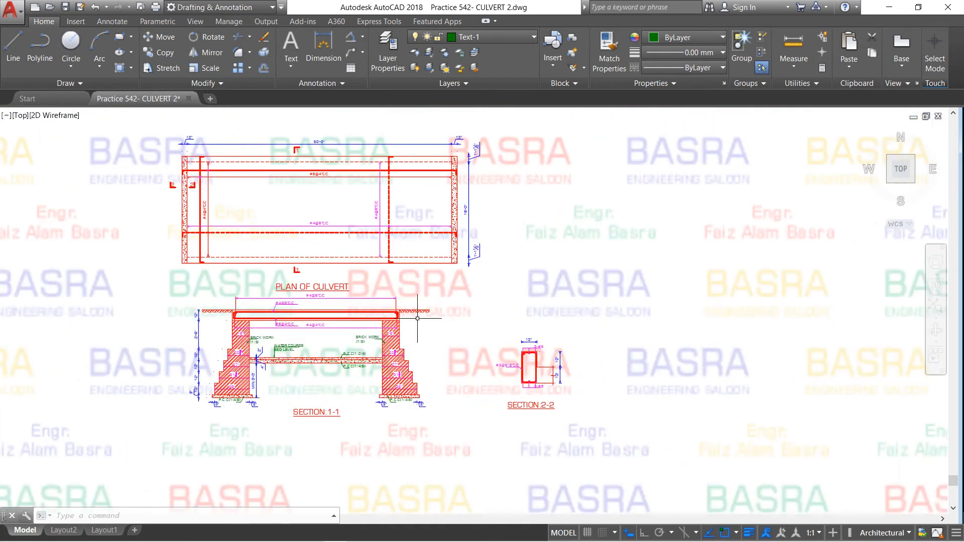
Examine the width and height dimensions and the upper and lower longitudinal bars of the rectangular member in Section 2-2
{"action": "scroll", "coordinate": [557, 379], "scroll_direction": "up", "scroll_amount": 5}
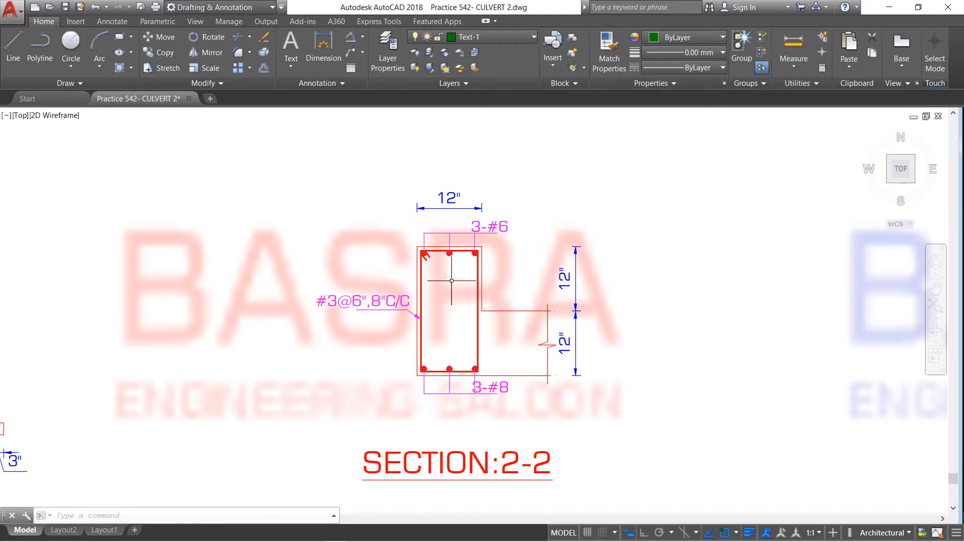
{"action": "scroll", "coordinate": [450, 306], "scroll_direction": "up", "scroll_amount": 2}
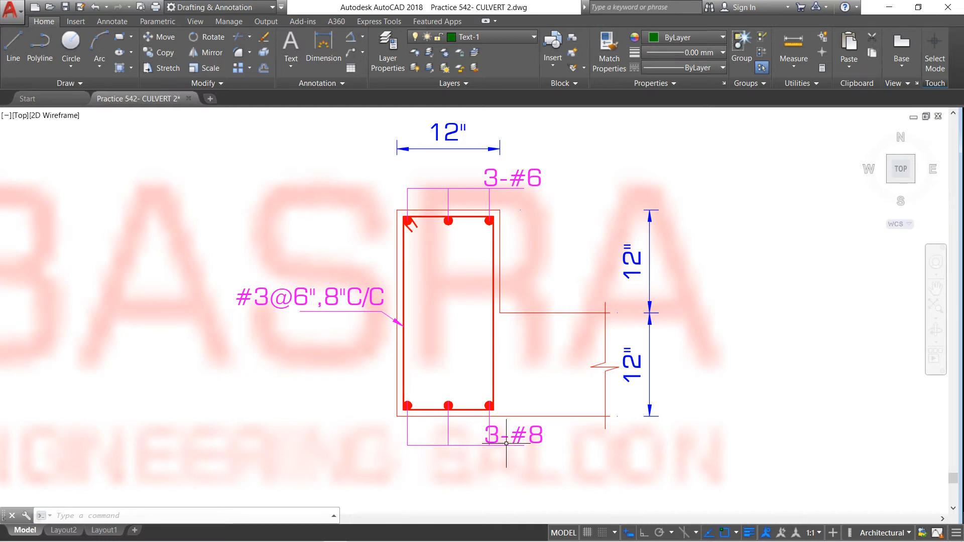
{"action": "scroll", "coordinate": [506, 443], "scroll_direction": "up", "scroll_amount": 2}
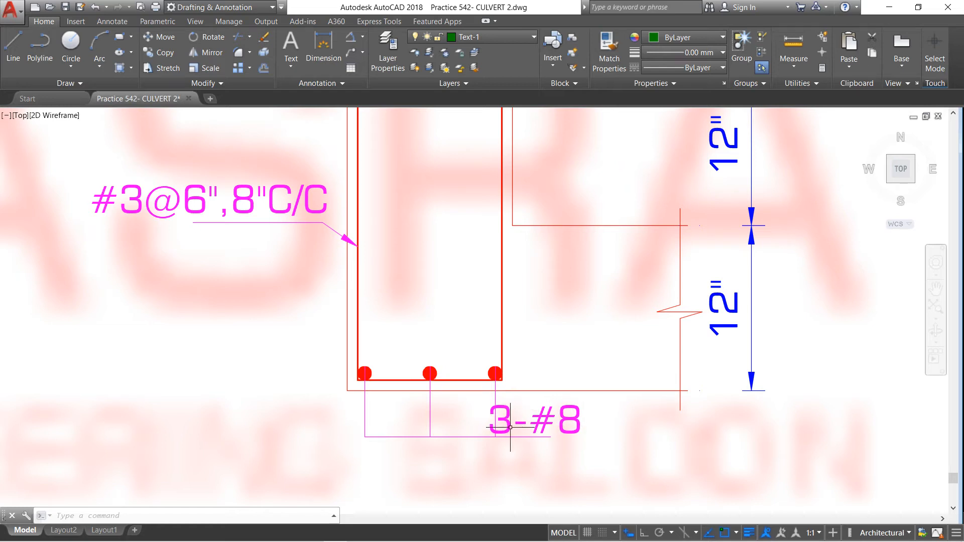
{"action": "scroll", "coordinate": [527, 434], "scroll_direction": "down", "scroll_amount": 2}
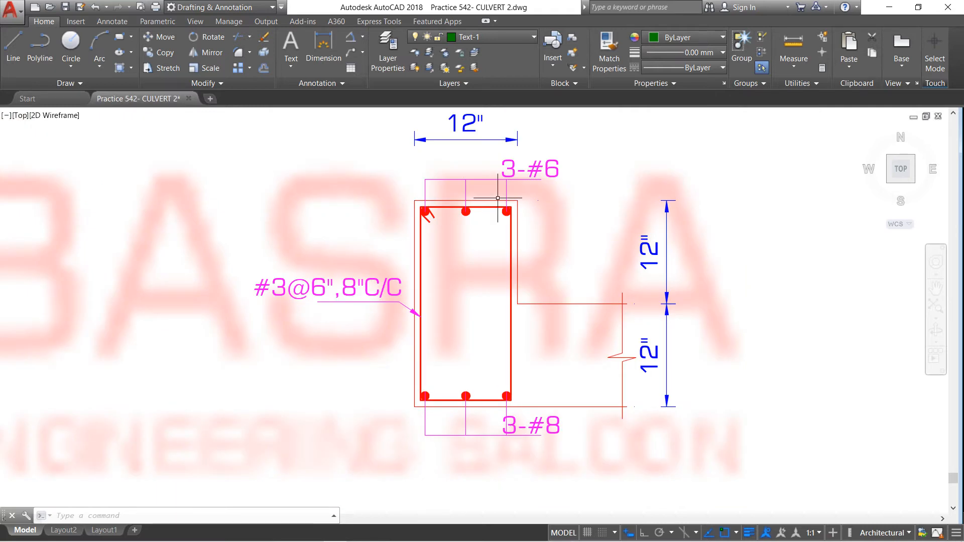
{"action": "scroll", "coordinate": [457, 171], "scroll_direction": "up", "scroll_amount": 2}
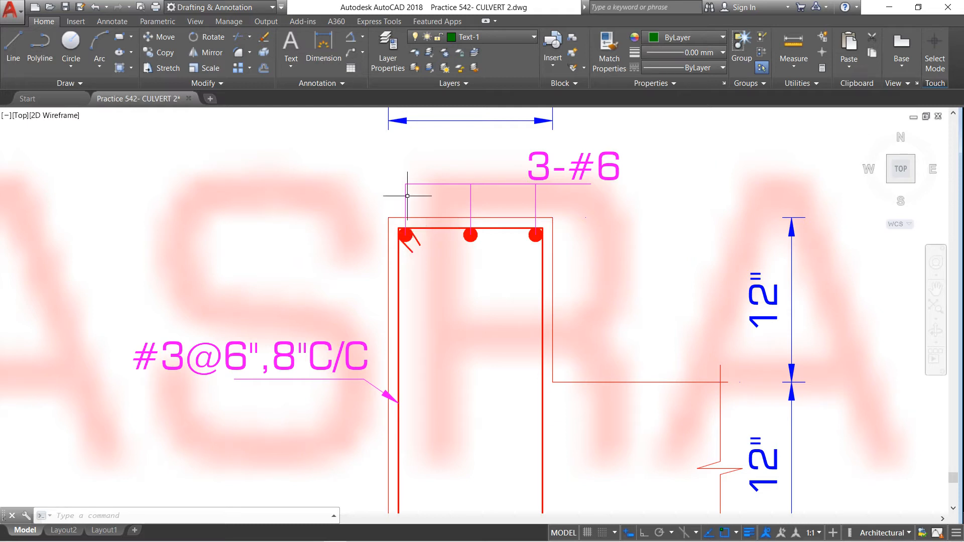
{"action": "scroll", "coordinate": [427, 161], "scroll_direction": "down", "scroll_amount": 2}
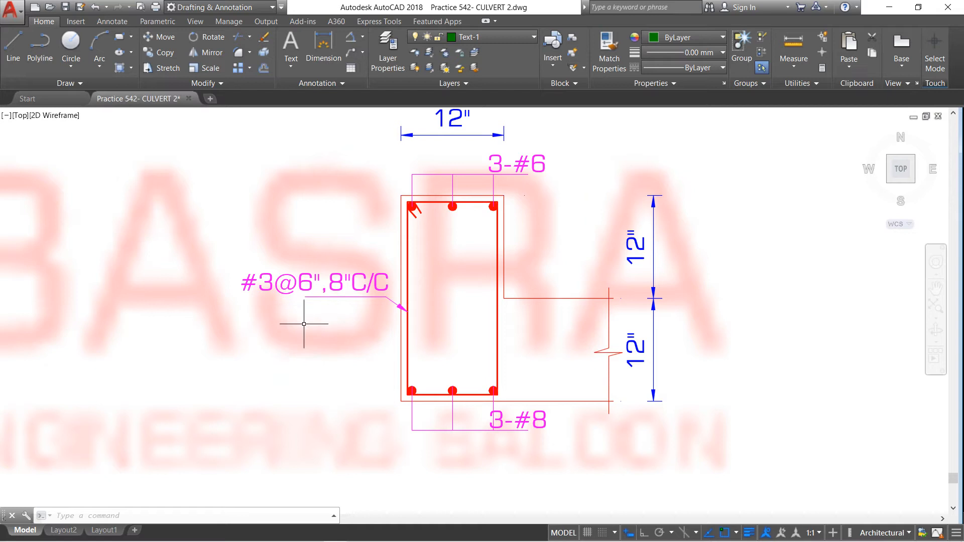
Examine the stirrup size and spacing note in Section 2-2 and how the stirrup encloses the longitudinal bars
{"action": "mouse_move", "coordinate": [407, 365]}
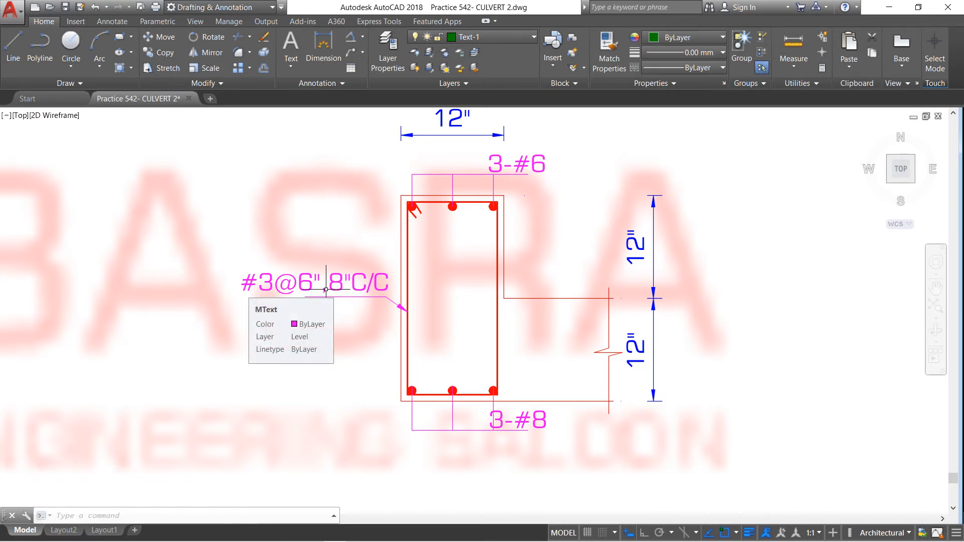
{"action": "scroll", "coordinate": [296, 271], "scroll_direction": "down", "scroll_amount": 2}
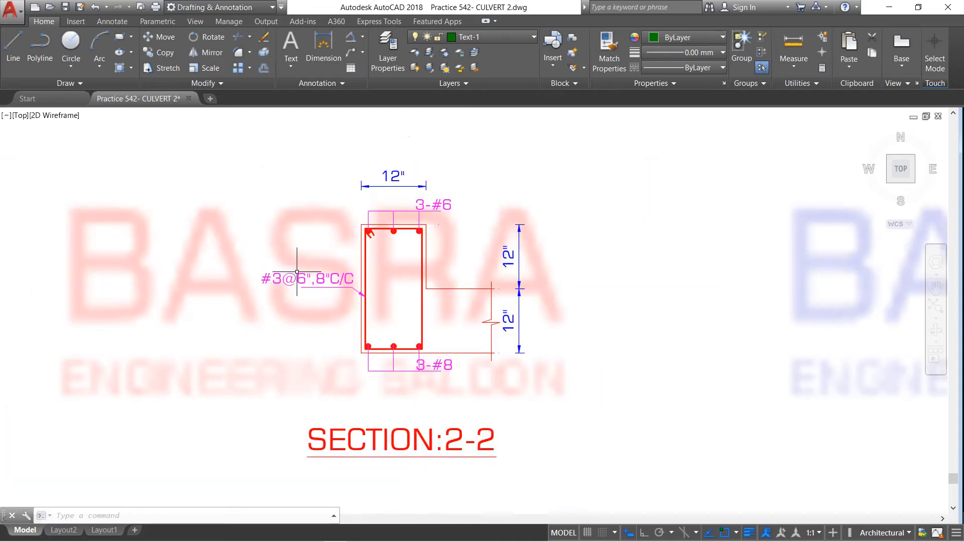
{"action": "scroll", "coordinate": [421, 351], "scroll_direction": "up", "scroll_amount": 2}
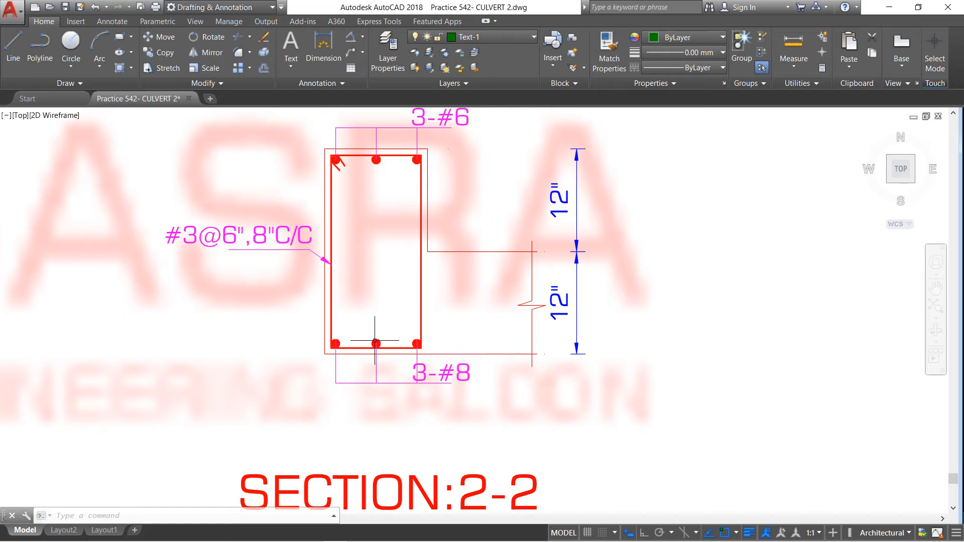
{"action": "scroll", "coordinate": [447, 310], "scroll_direction": "down", "scroll_amount": 2}
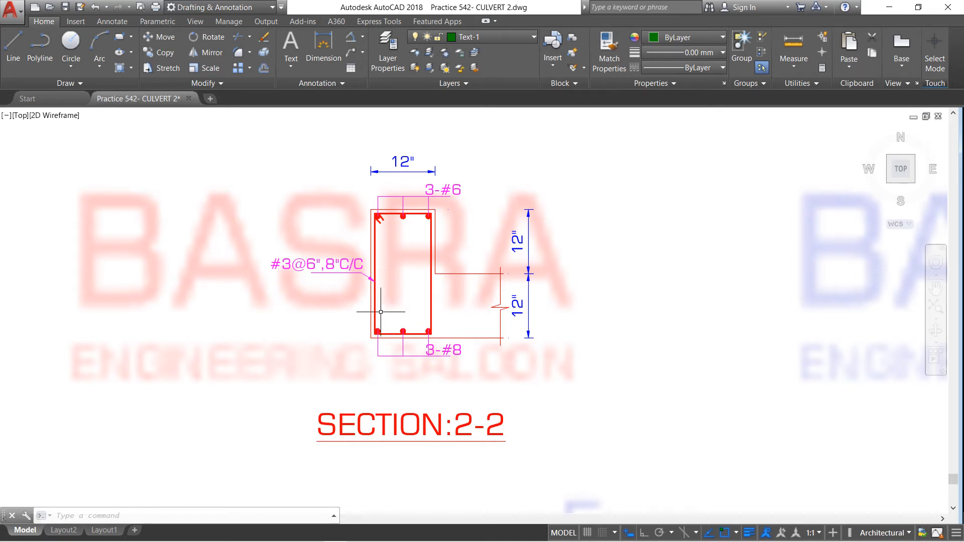
{"action": "scroll", "coordinate": [397, 335], "scroll_direction": "up", "scroll_amount": 2}
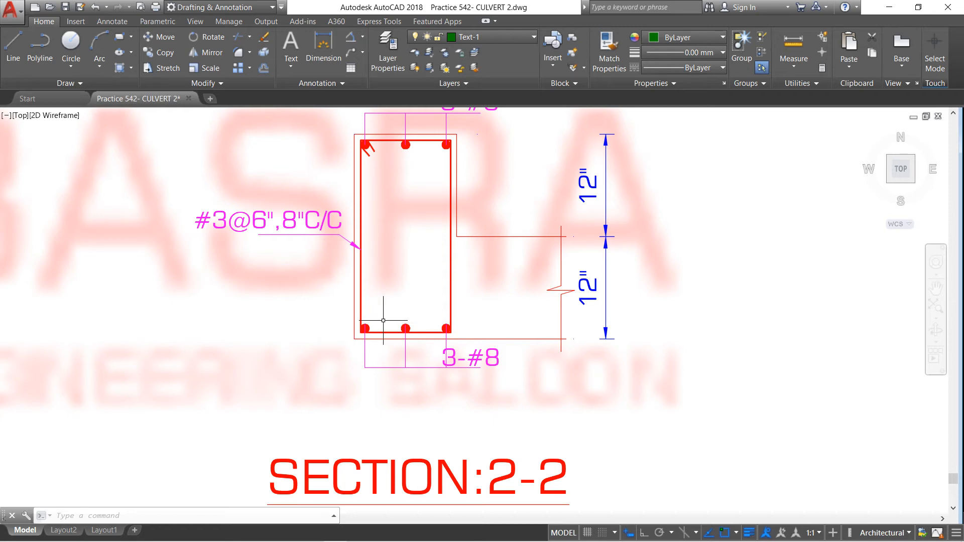
Review the complete culvert design sheet, comparing the plan with Section 1-1 and Section 2-2
{"action": "scroll", "coordinate": [383, 320], "scroll_direction": "down", "scroll_amount": 3}
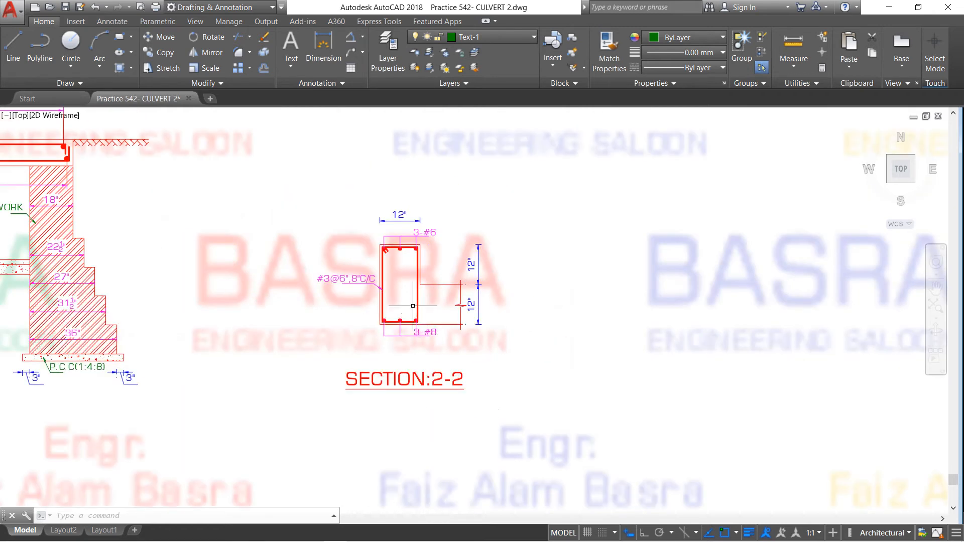
{"action": "scroll", "coordinate": [412, 306], "scroll_direction": "down", "scroll_amount": 2}
{"action": "scroll", "coordinate": [417, 285], "scroll_direction": "up", "scroll_amount": 2}
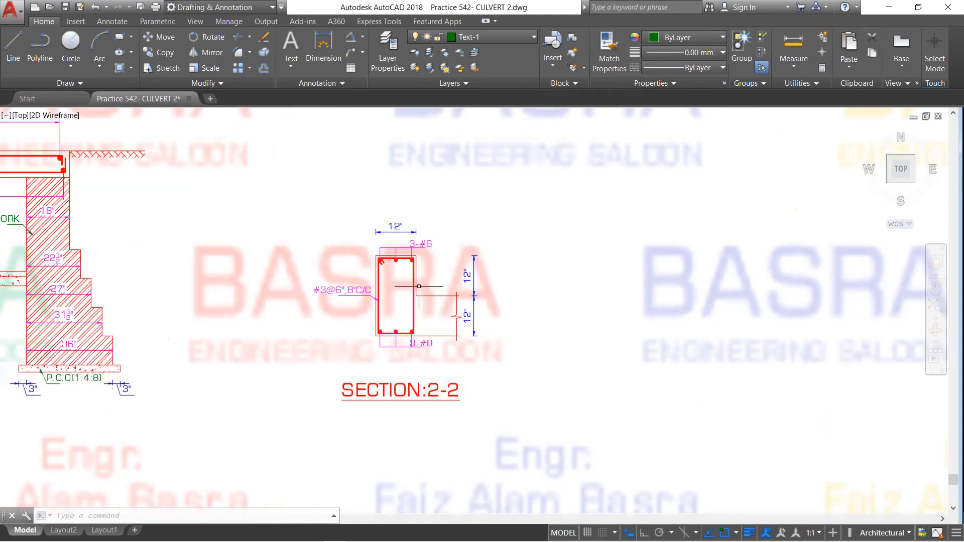
{"action": "scroll", "coordinate": [456, 295], "scroll_direction": "down", "scroll_amount": 3}
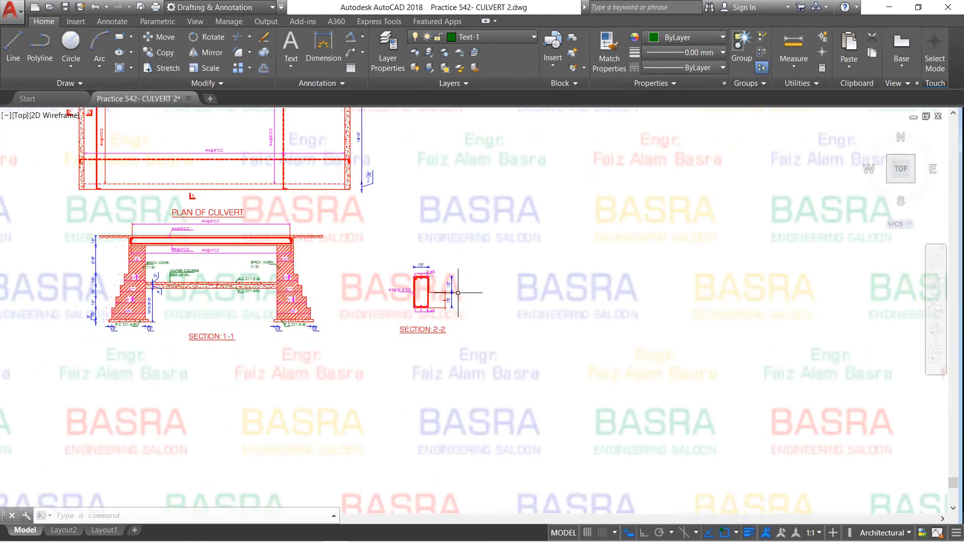
{"action": "scroll", "coordinate": [401, 292], "scroll_direction": "down", "scroll_amount": 2}
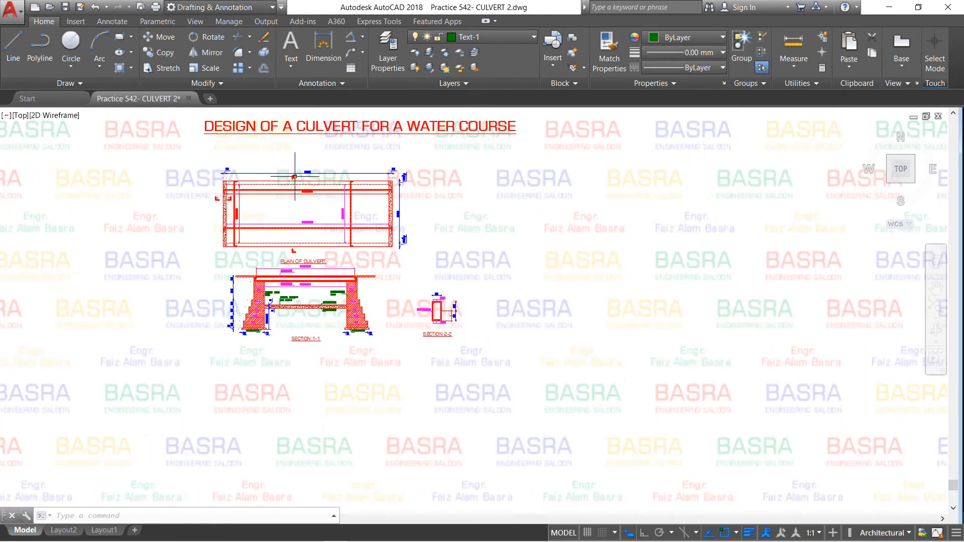
{"action": "scroll", "coordinate": [296, 176], "scroll_direction": "up", "scroll_amount": 2}
{"action": "scroll", "coordinate": [512, 376], "scroll_direction": "up", "scroll_amount": 2}
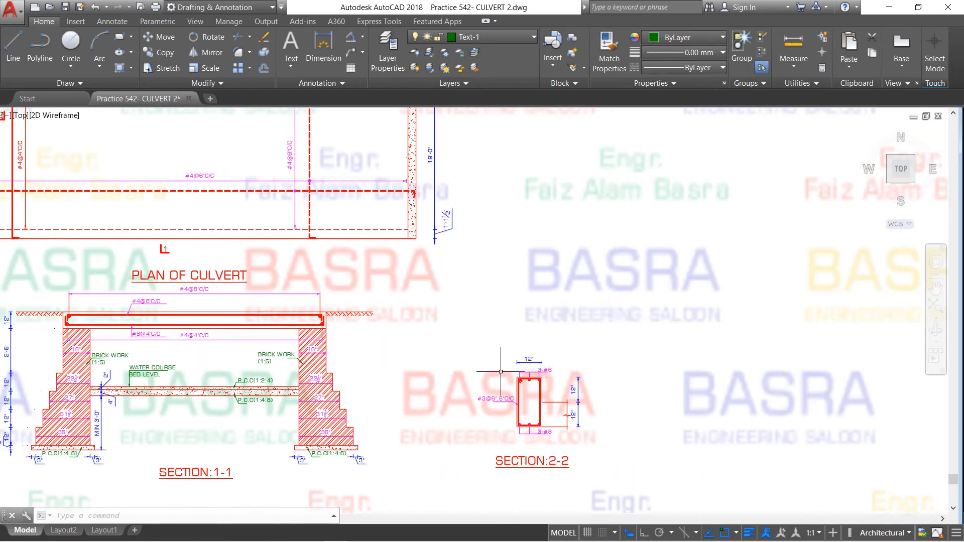
{"action": "scroll", "coordinate": [348, 316], "scroll_direction": "down", "scroll_amount": 2}
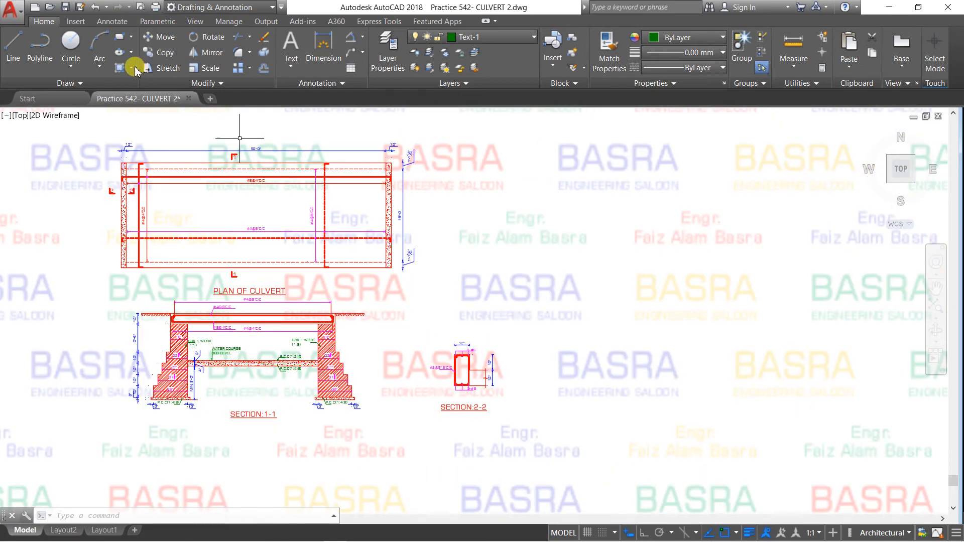
Copy the complete Section 2-2 drawing with its dimensions and title to the empty space up and to the right of the original
{"action": "left_click", "coordinate": [158, 53]}
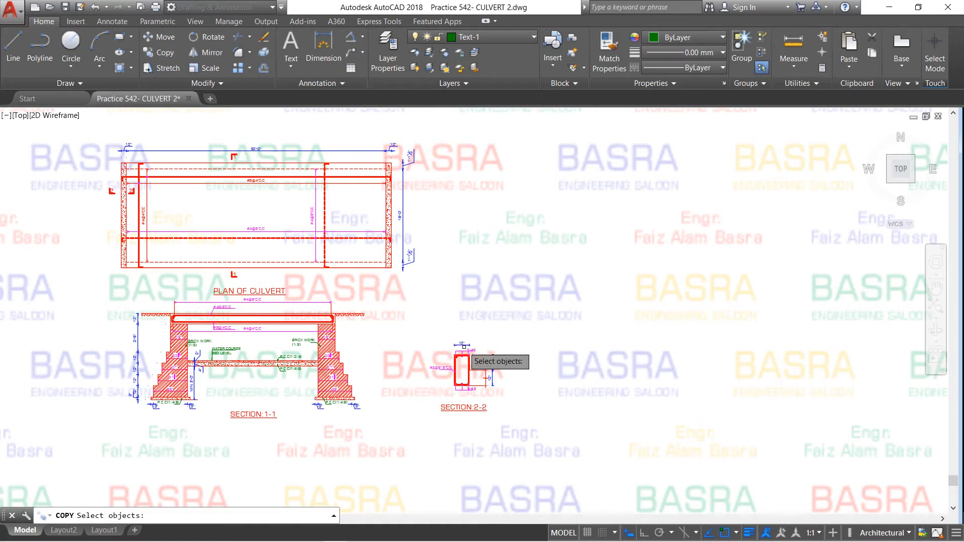
{"action": "left_click", "coordinate": [413, 330]}
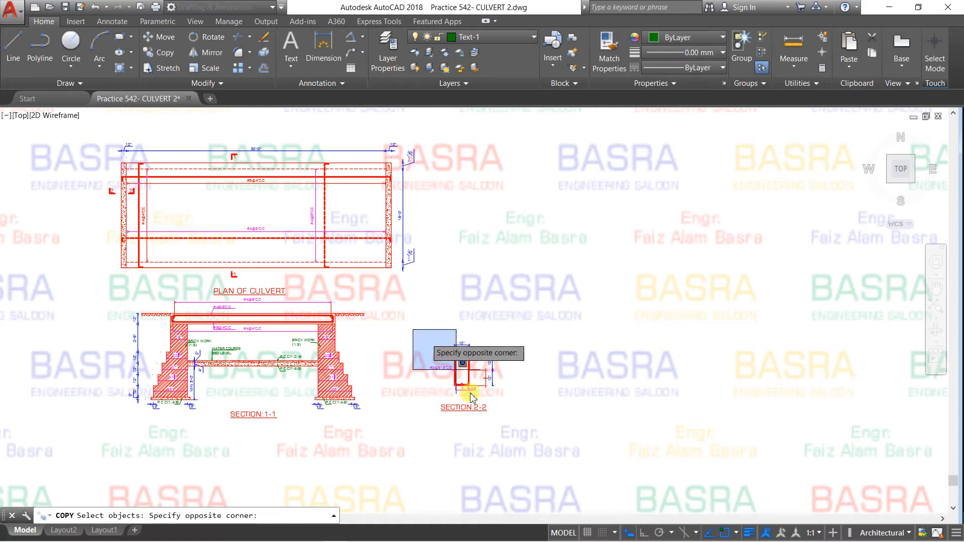
{"action": "left_click", "coordinate": [516, 417]}
{"action": "key", "text": "Return"}
{"action": "left_click", "coordinate": [516, 417]}
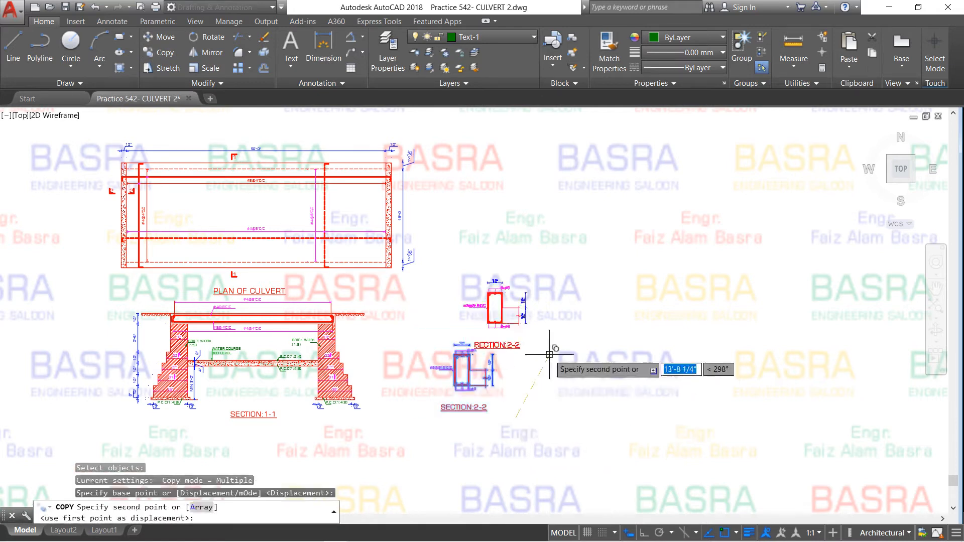
{"action": "left_click", "coordinate": [623, 317]}
{"action": "right_click", "coordinate": [598, 337]}
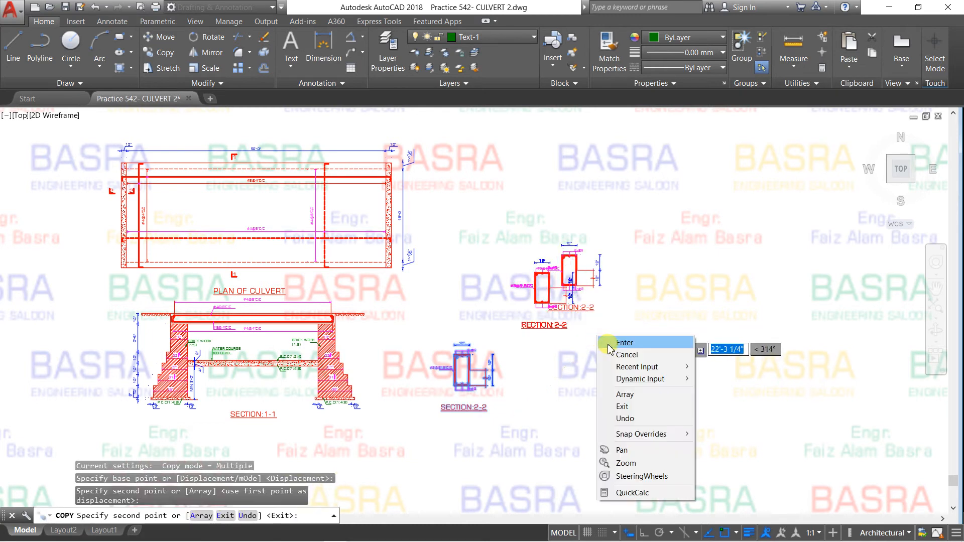
{"action": "left_click", "coordinate": [610, 341]}
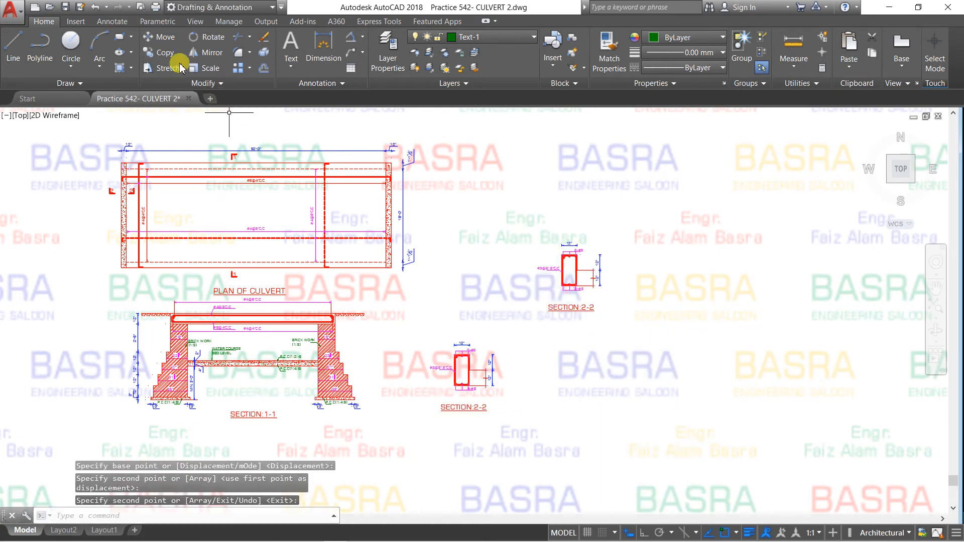
Copy the complete Section 1-1 drawing with its dimensions and title to the empty space beside the copied Section 2-2
{"action": "left_click", "coordinate": [159, 52]}
{"action": "left_click", "coordinate": [100, 296]}
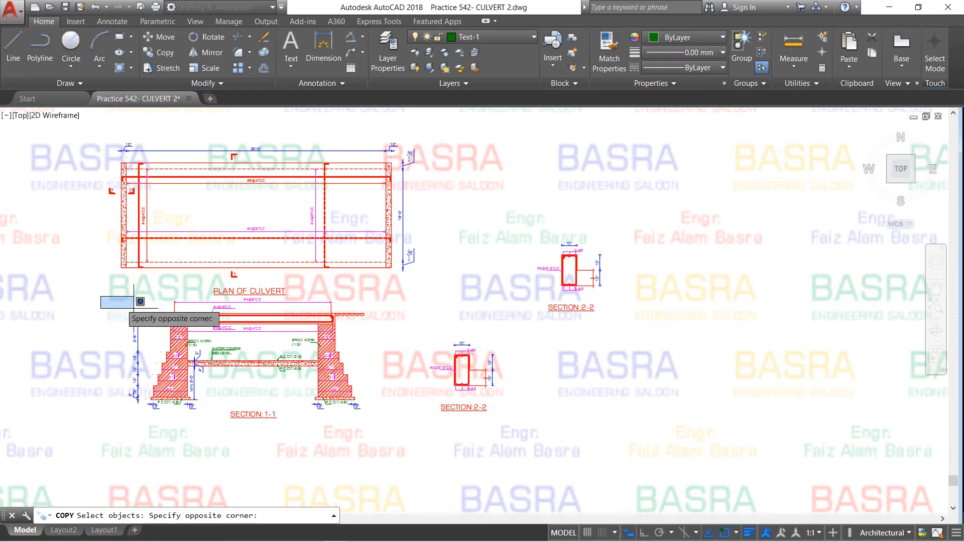
{"action": "left_click", "coordinate": [402, 471]}
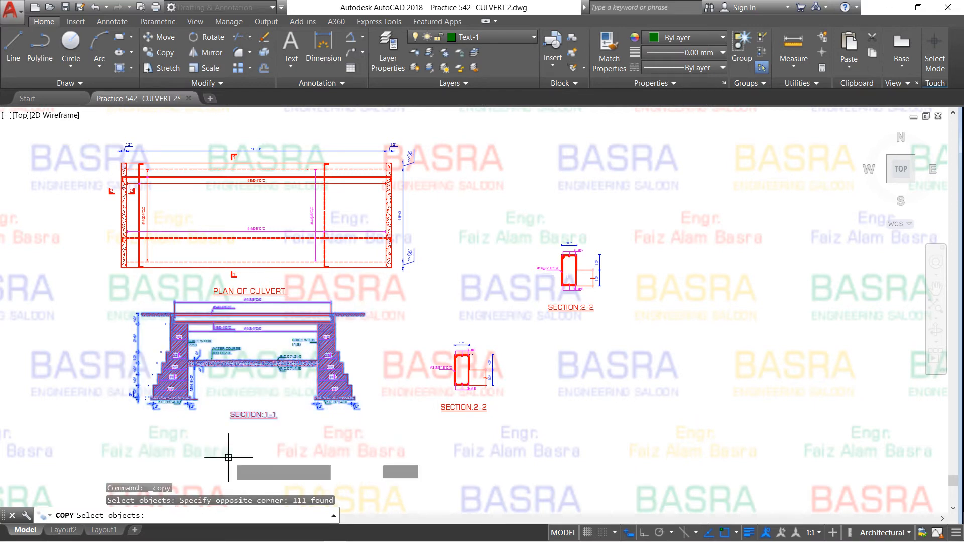
{"action": "key", "text": "Return"}
{"action": "left_click", "coordinate": [229, 457]}
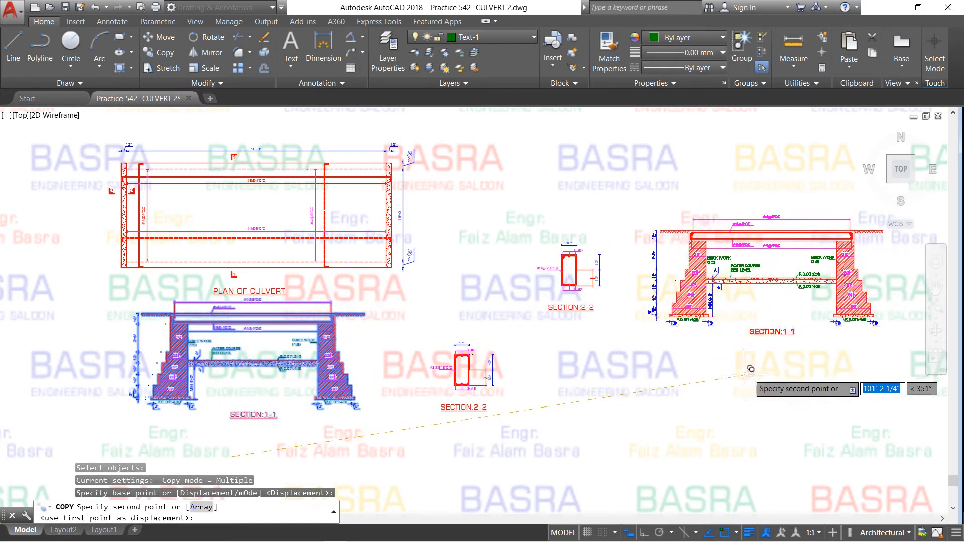
{"action": "left_click", "coordinate": [719, 384]}
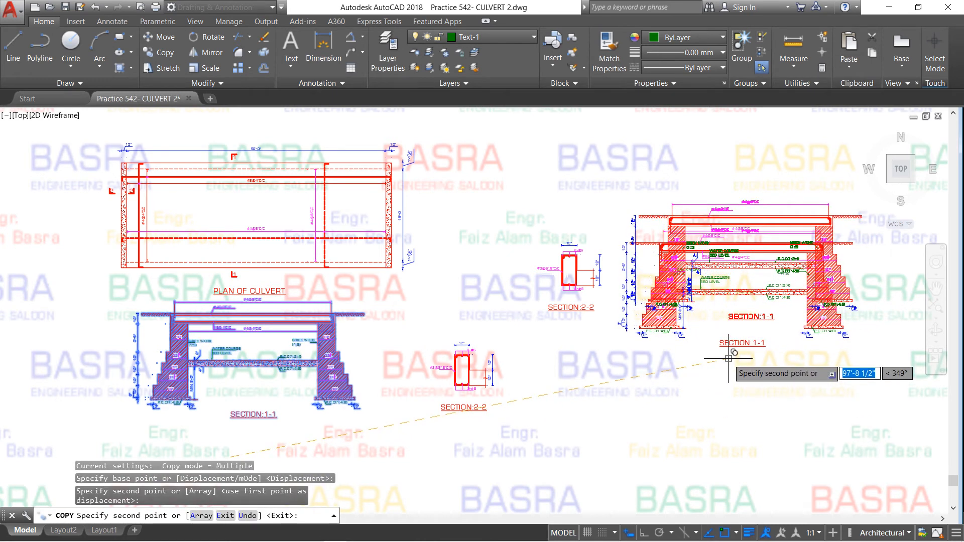
{"action": "key", "text": "Escape"}
Hatch the copied Section 2-2 with ANSI31, picking the area inside the stirrup, the adjoining slab, and the side and lower cover strips
{"action": "scroll", "coordinate": [774, 228], "scroll_direction": "up", "scroll_amount": 4}
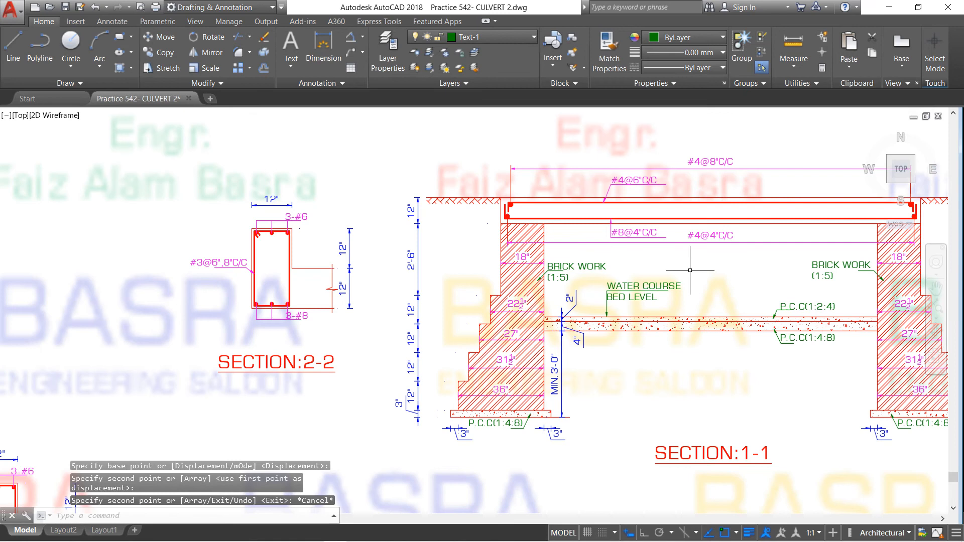
{"action": "scroll", "coordinate": [267, 286], "scroll_direction": "up", "scroll_amount": 2}
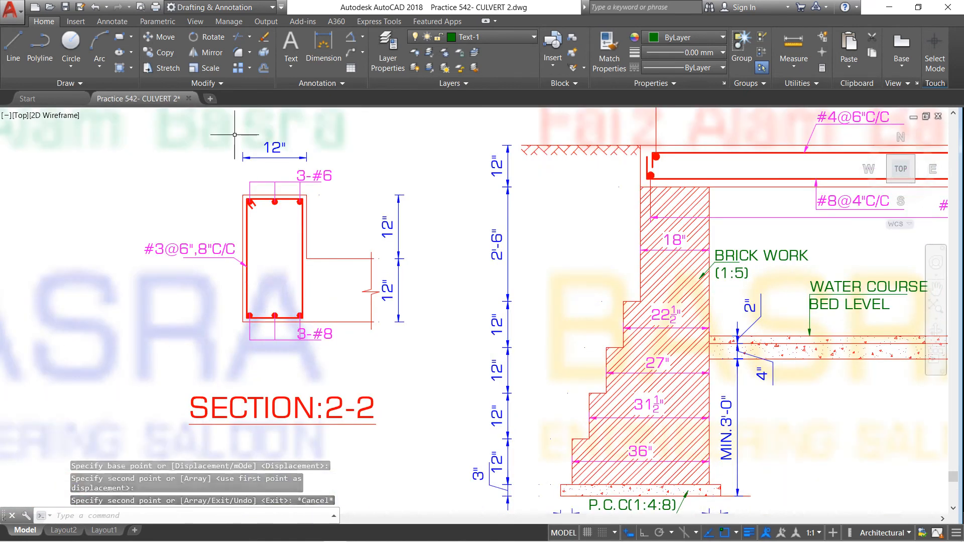
{"action": "left_click", "coordinate": [120, 66]}
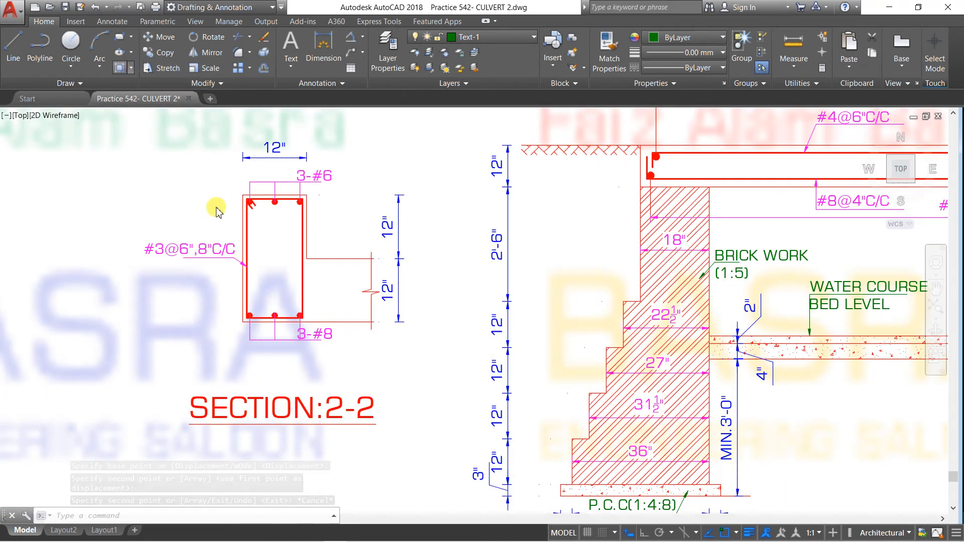
{"action": "left_click", "coordinate": [276, 266]}
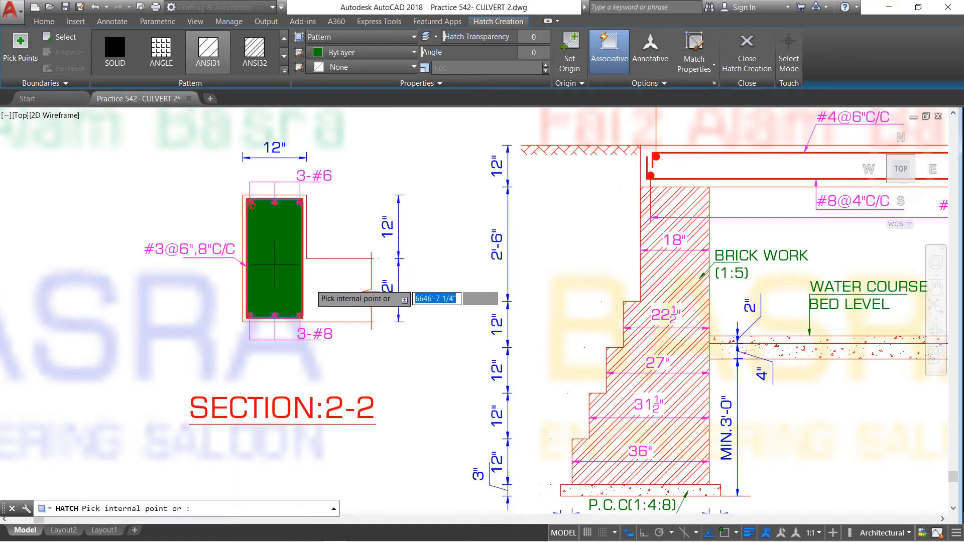
{"action": "left_click", "coordinate": [335, 289]}
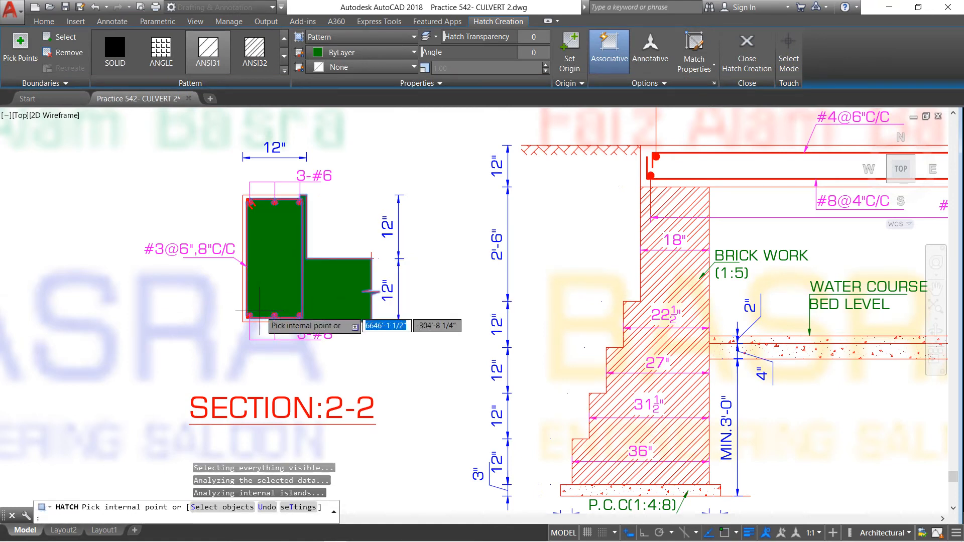
{"action": "scroll", "coordinate": [251, 307], "scroll_direction": "up", "scroll_amount": 2}
{"action": "scroll", "coordinate": [251, 298], "scroll_direction": "up", "scroll_amount": 2}
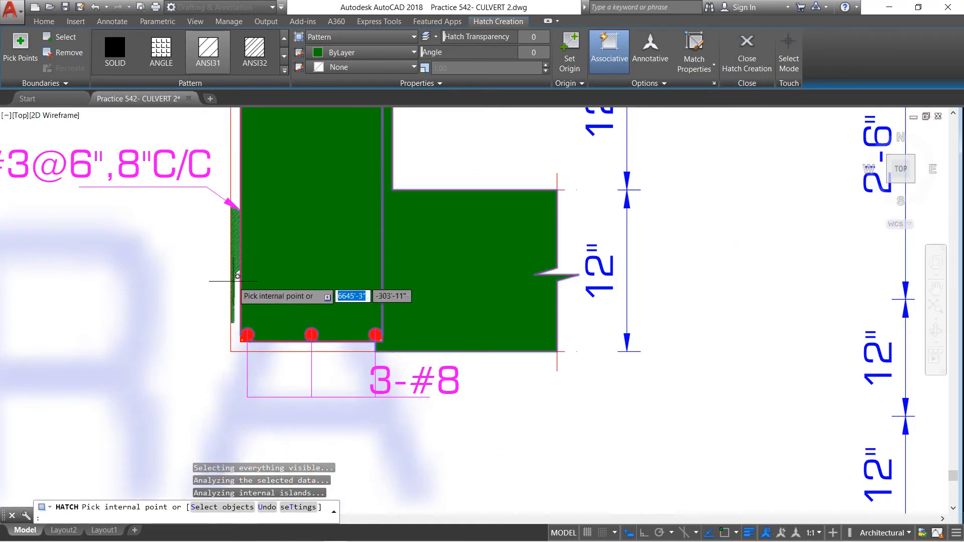
{"action": "left_click", "coordinate": [235, 283]}
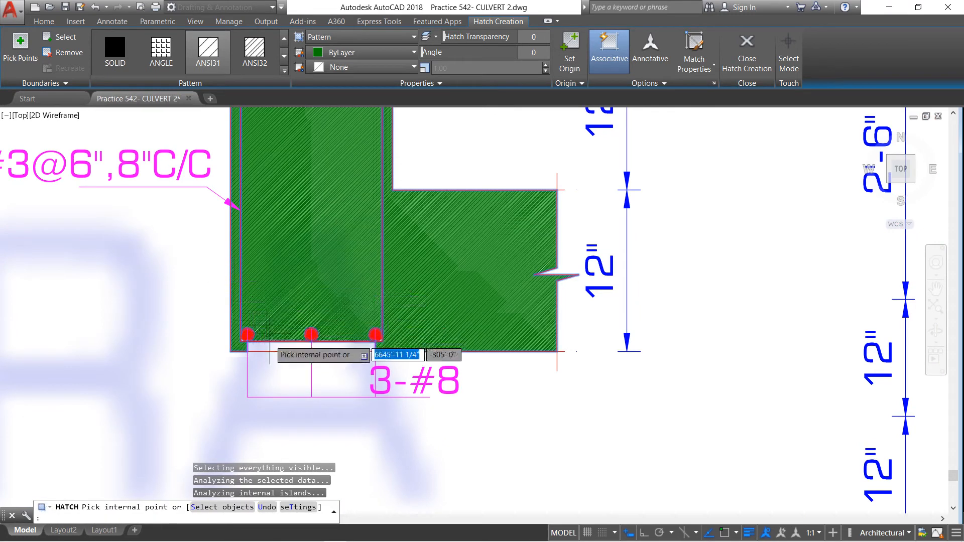
{"action": "left_click", "coordinate": [275, 348]}
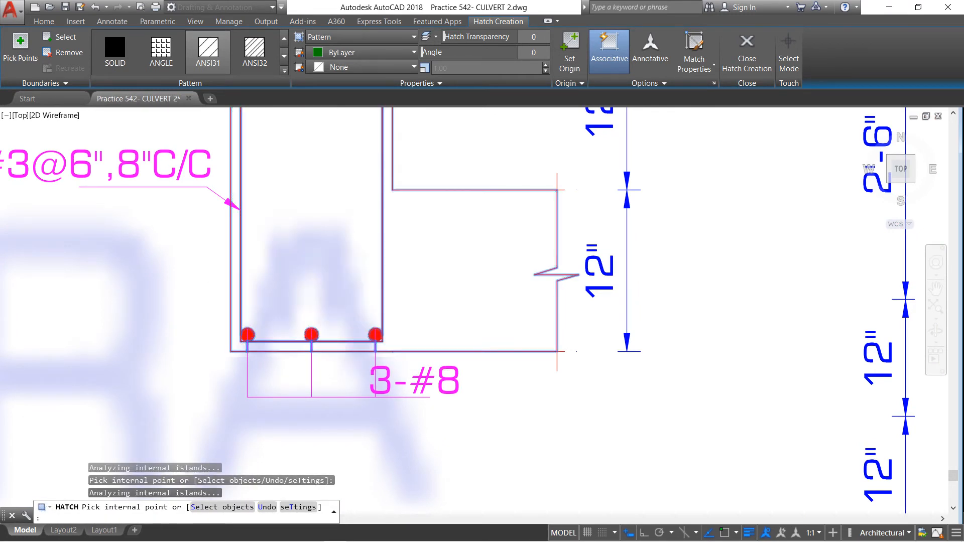
Add the upper cover strip above the stirrup to the Section 2-2 hatch and finish the hatch
{"action": "scroll", "coordinate": [329, 352], "scroll_direction": "down", "scroll_amount": 5}
{"action": "scroll", "coordinate": [304, 236], "scroll_direction": "up", "scroll_amount": 5}
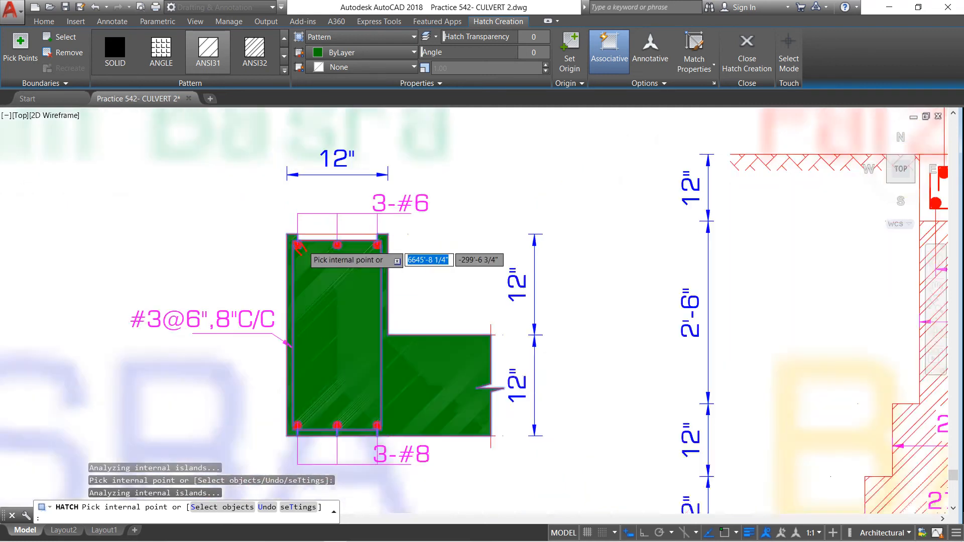
{"action": "left_click", "coordinate": [306, 241]}
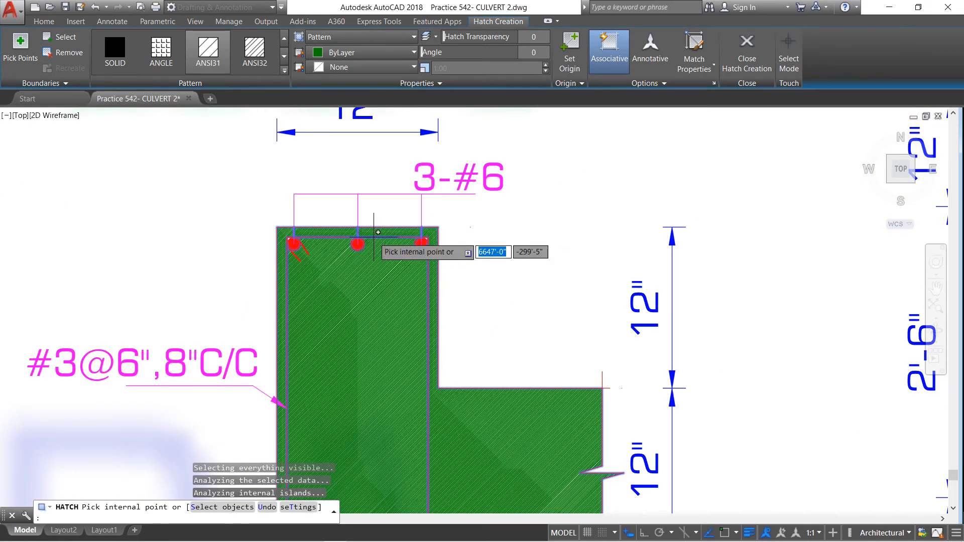
{"action": "key", "text": "Return"}
Change the copied Section 2-2 hatch to the AR-CONC pattern and give it the background colour 254,234,185
{"action": "scroll", "coordinate": [373, 237], "scroll_direction": "down", "scroll_amount": 5}
{"action": "scroll", "coordinate": [357, 240], "scroll_direction": "up", "scroll_amount": 5}
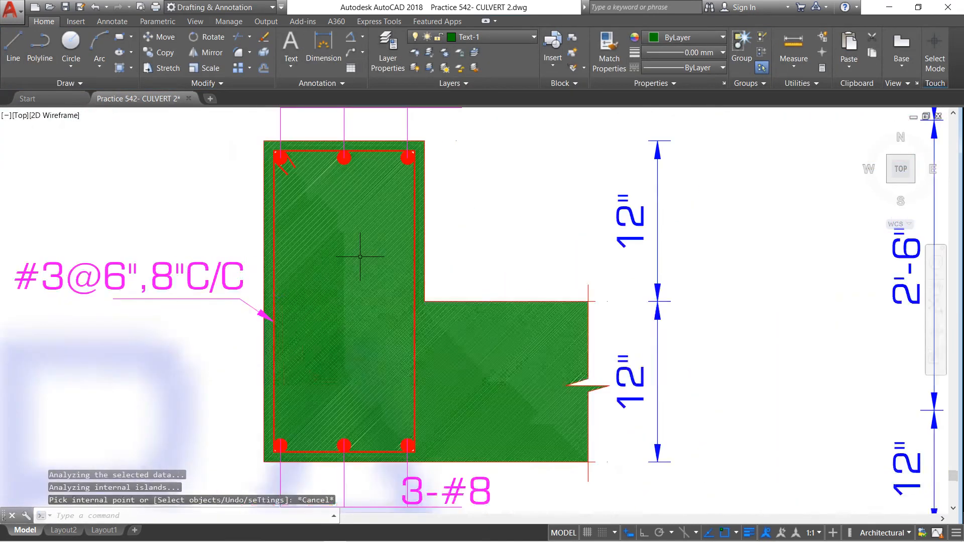
{"action": "left_click", "coordinate": [360, 257]}
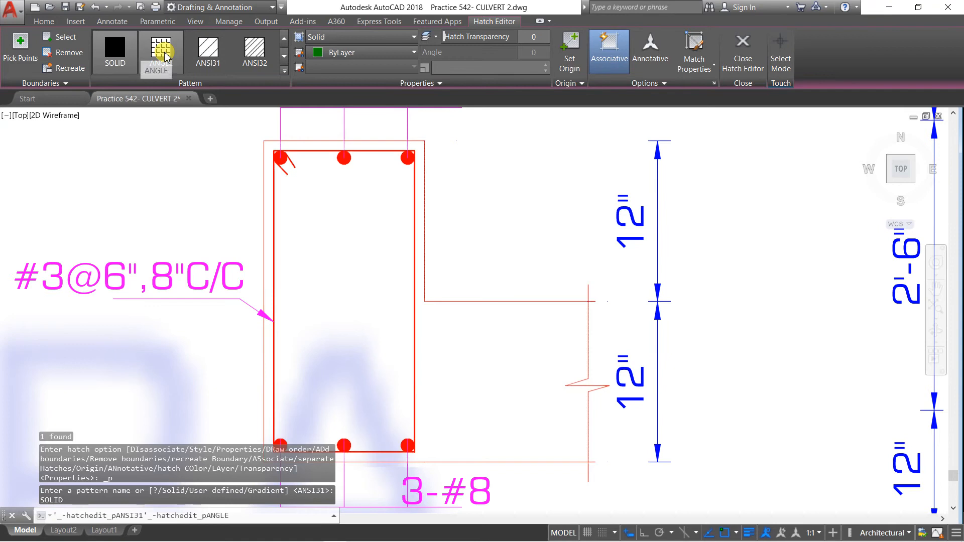
{"action": "scroll", "coordinate": [177, 62], "scroll_direction": "down", "scroll_amount": 3}
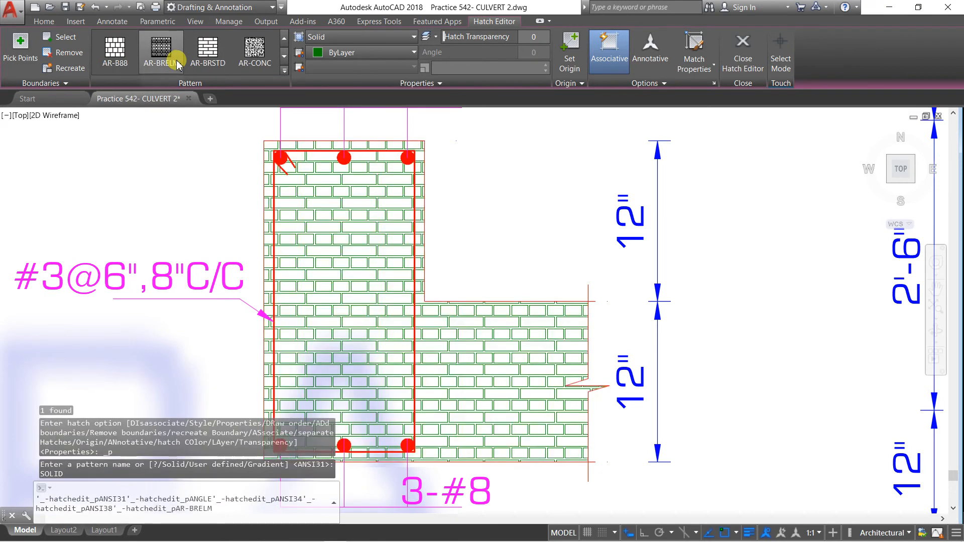
{"action": "left_click", "coordinate": [256, 50]}
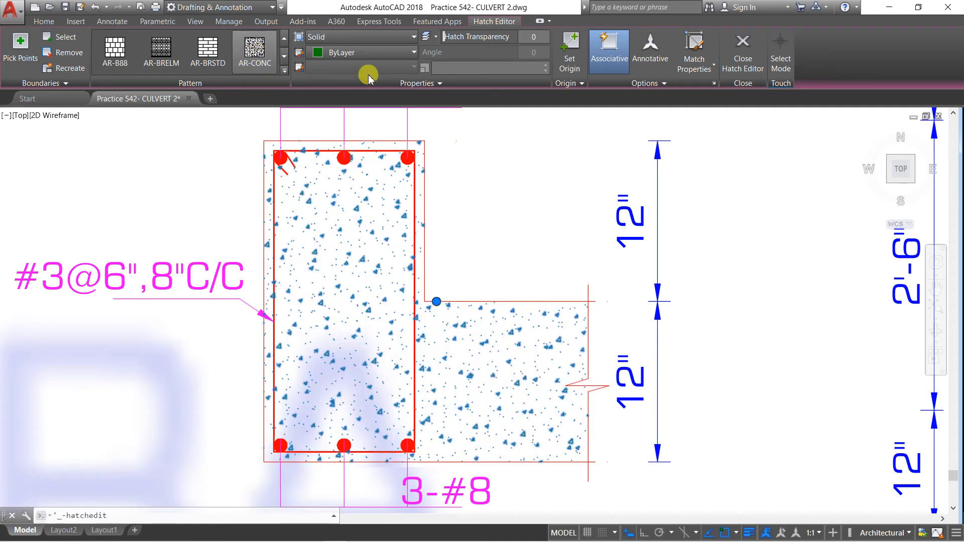
{"action": "left_click", "coordinate": [414, 68]}
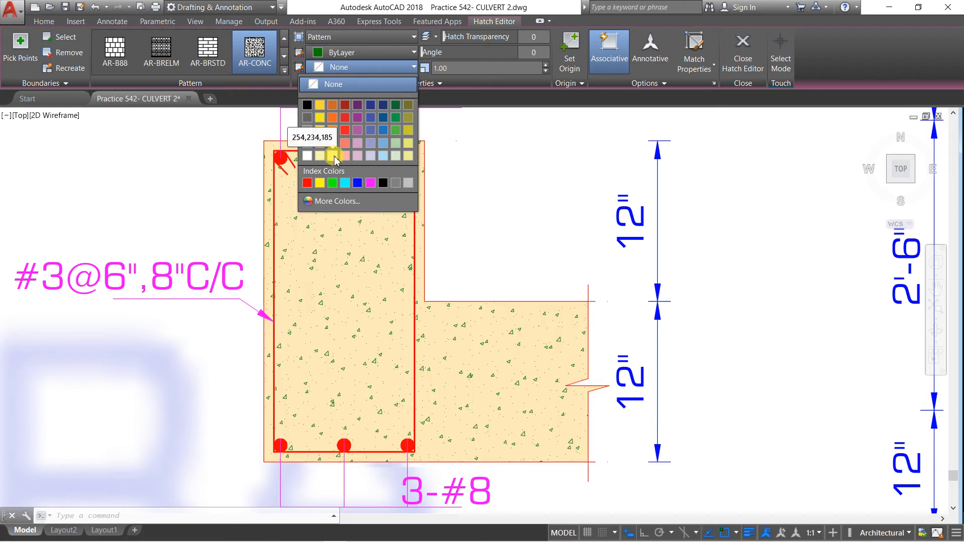
{"action": "left_click", "coordinate": [333, 155]}
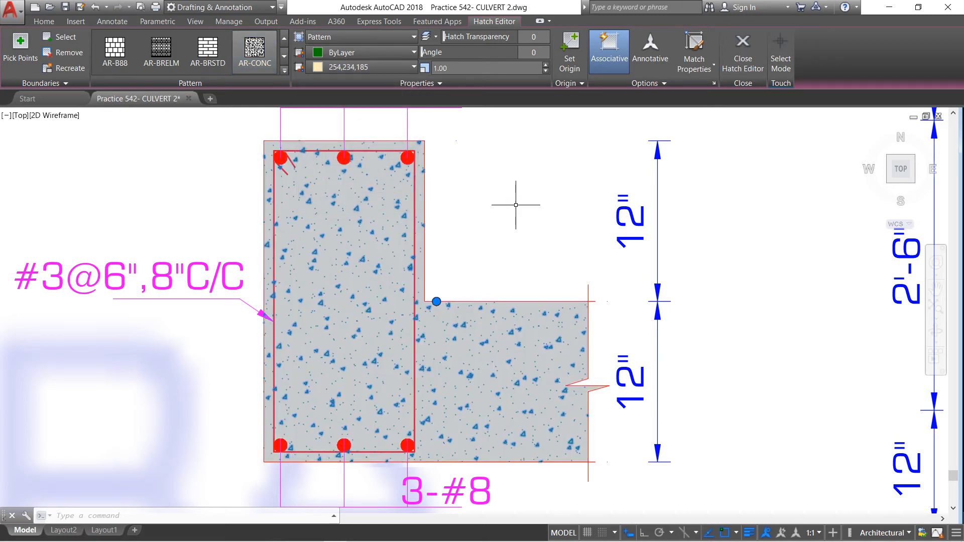
{"action": "key", "text": "Escape"}
Set the pattern colour of the AR-CONC hatch in the copied Section 2-2 to Blue
{"action": "scroll", "coordinate": [384, 205], "scroll_direction": "down", "scroll_amount": 4}
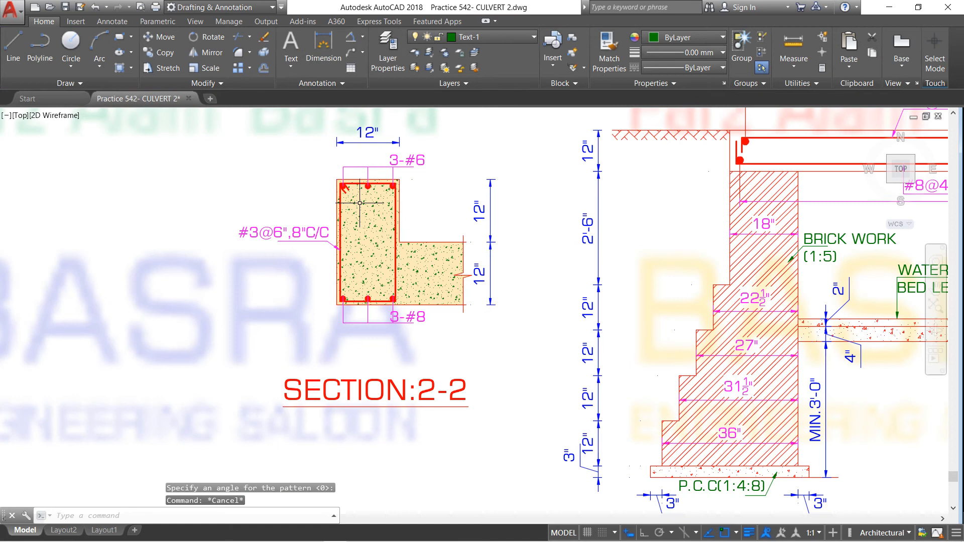
{"action": "scroll", "coordinate": [317, 206], "scroll_direction": "down", "scroll_amount": 2}
{"action": "scroll", "coordinate": [391, 209], "scroll_direction": "up", "scroll_amount": 2}
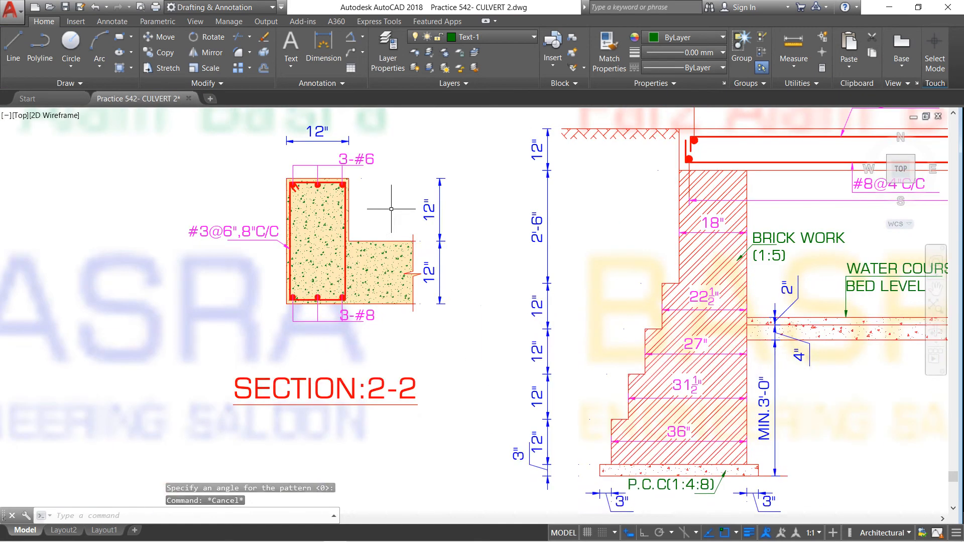
{"action": "scroll", "coordinate": [284, 235], "scroll_direction": "down", "scroll_amount": 2}
{"action": "scroll", "coordinate": [388, 233], "scroll_direction": "up", "scroll_amount": 2}
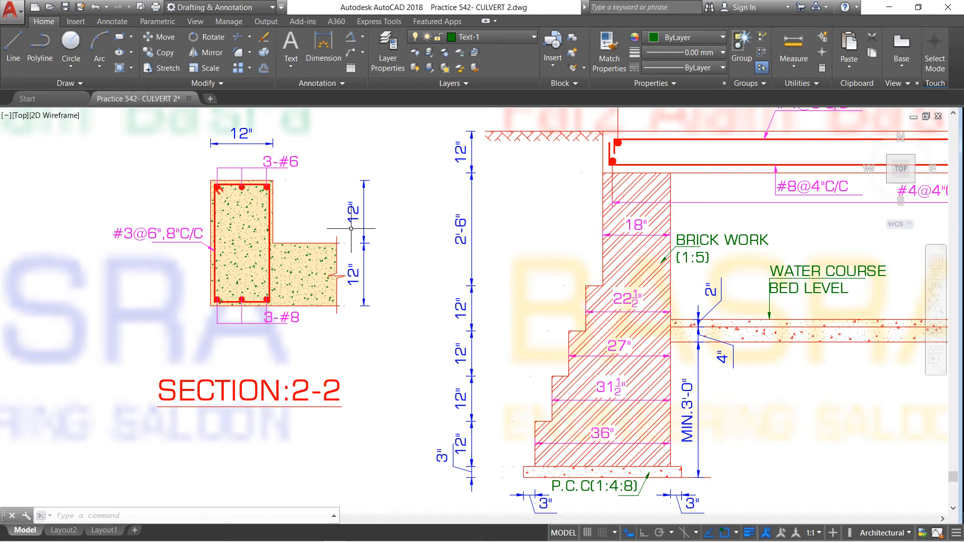
{"action": "scroll", "coordinate": [264, 224], "scroll_direction": "up", "scroll_amount": 4}
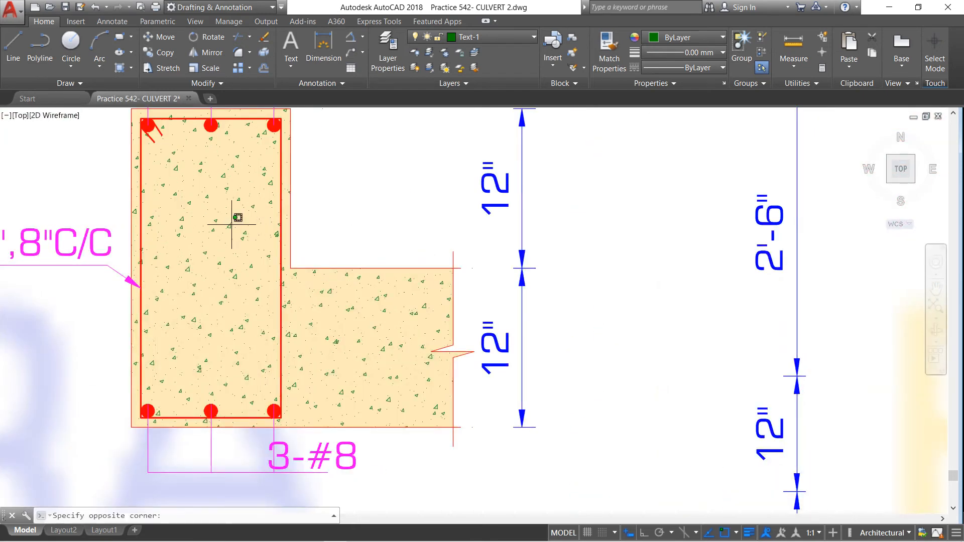
{"action": "left_click", "coordinate": [232, 218]}
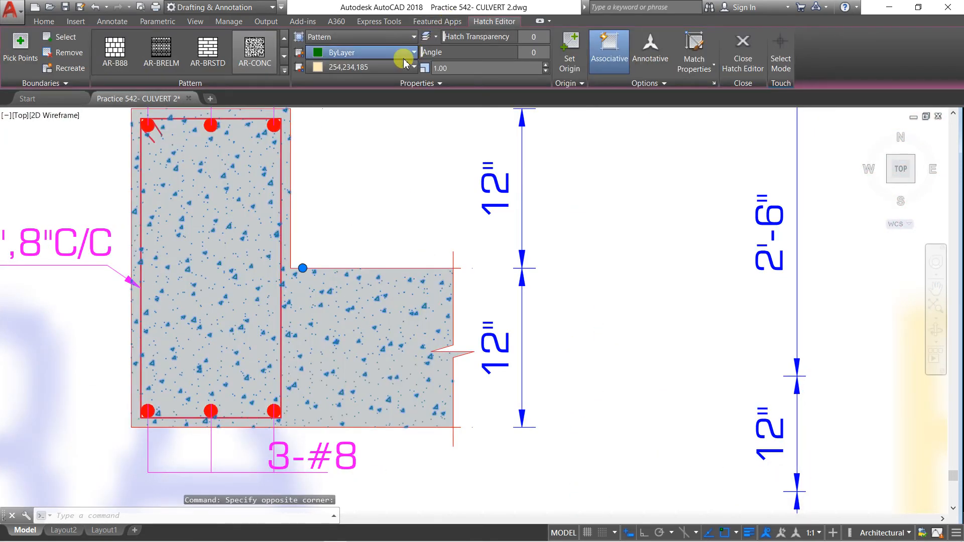
{"action": "left_click", "coordinate": [410, 53]}
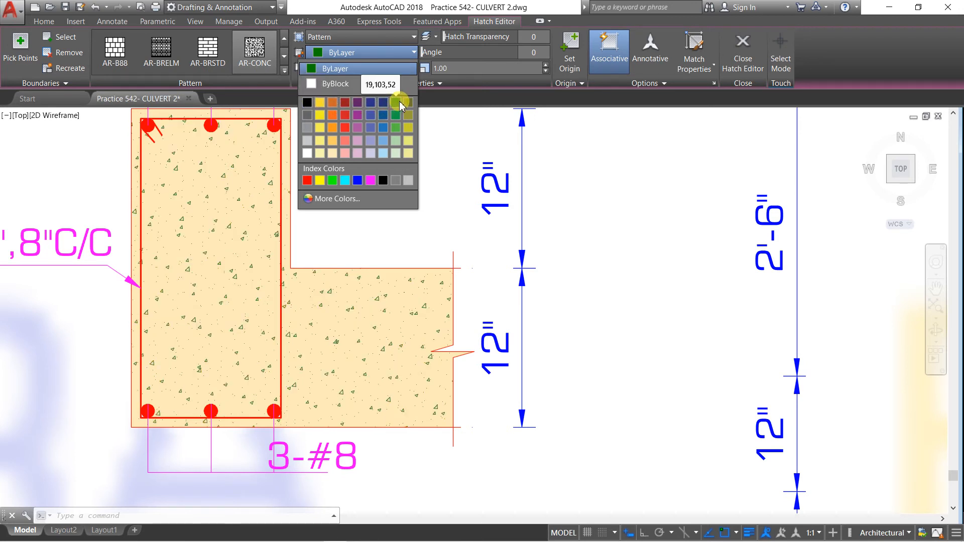
{"action": "left_click", "coordinate": [357, 181]}
{"action": "key", "text": "Escape"}
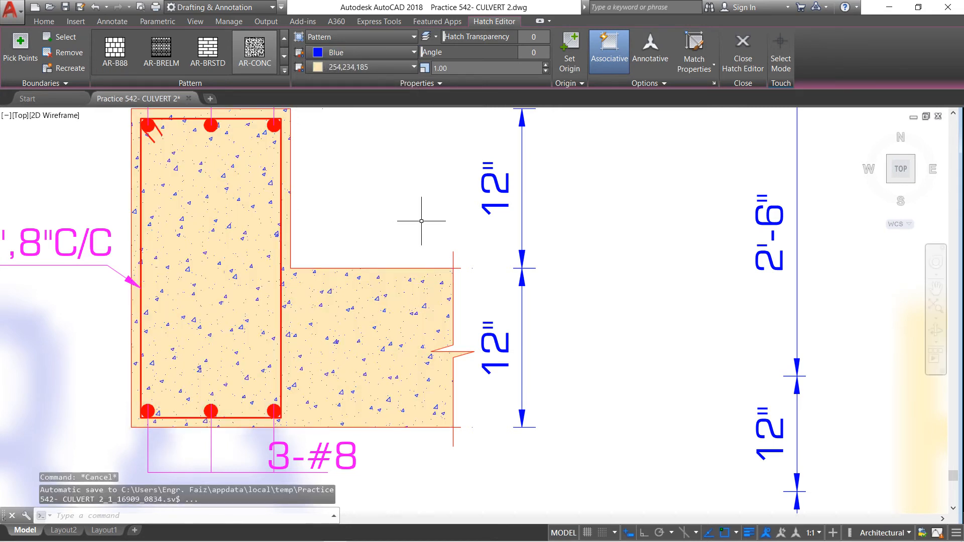
{"action": "scroll", "coordinate": [344, 224], "scroll_direction": "down", "scroll_amount": 3}
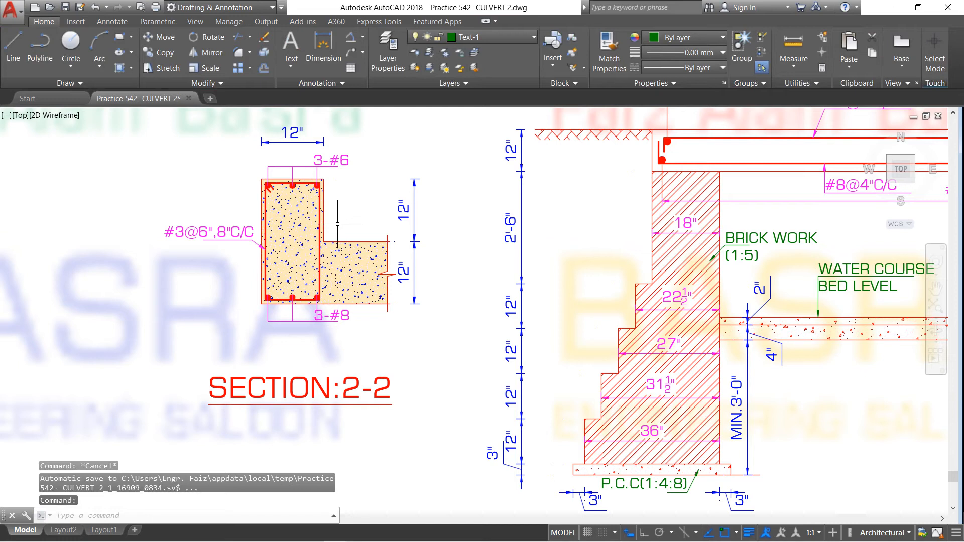
{"action": "scroll", "coordinate": [154, 235], "scroll_direction": "down", "scroll_amount": 2}
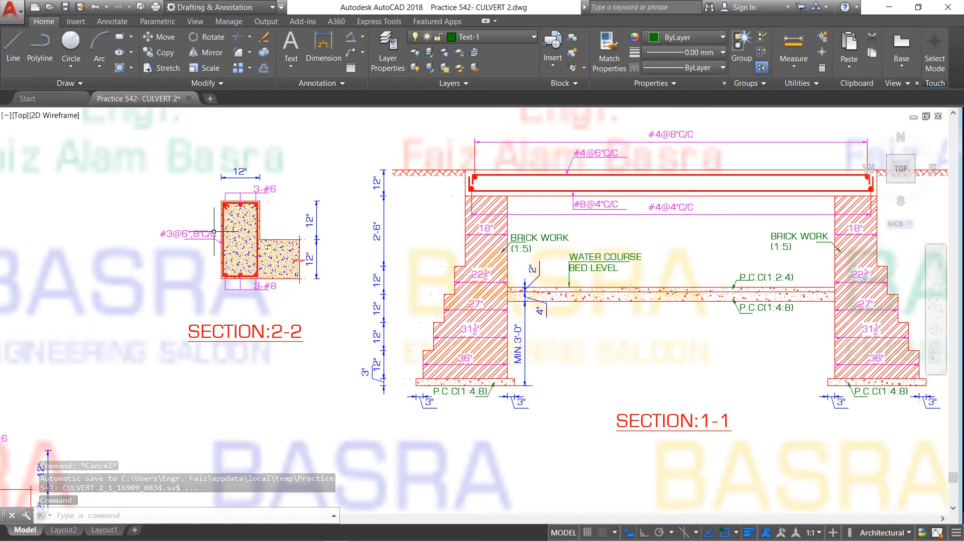
{"action": "scroll", "coordinate": [276, 226], "scroll_direction": "down", "scroll_amount": 3}
{"action": "scroll", "coordinate": [401, 238], "scroll_direction": "up", "scroll_amount": 3}
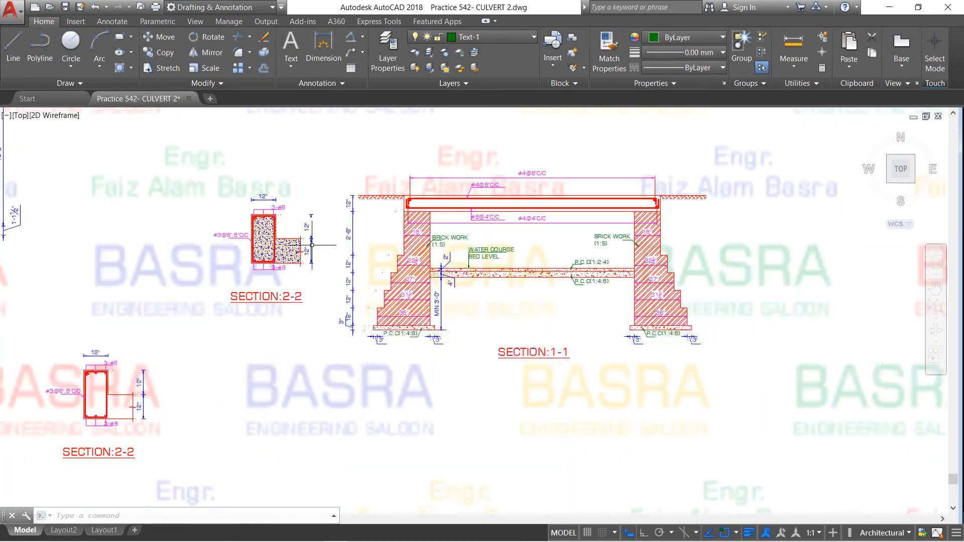
Change the hatch of the left abutment in the copied Section 1-1 to the BRICK pattern
{"action": "left_click", "coordinate": [439, 252]}
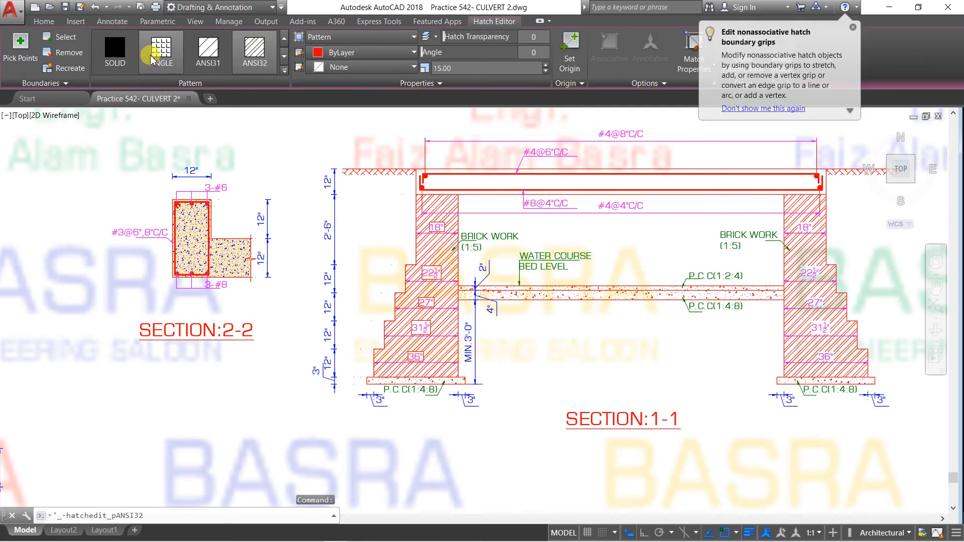
{"action": "scroll", "coordinate": [122, 49], "scroll_direction": "down", "scroll_amount": 4}
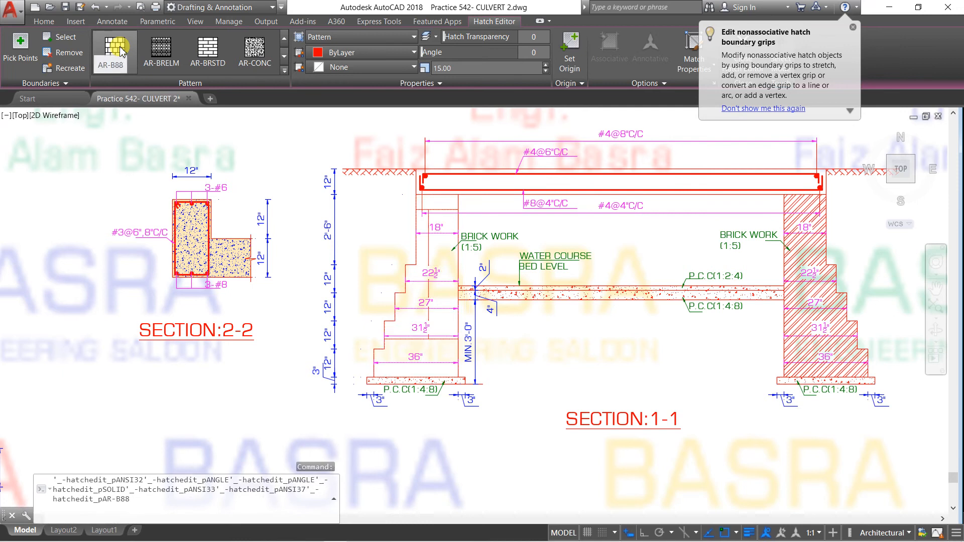
{"action": "scroll", "coordinate": [122, 49], "scroll_direction": "up", "scroll_amount": 1}
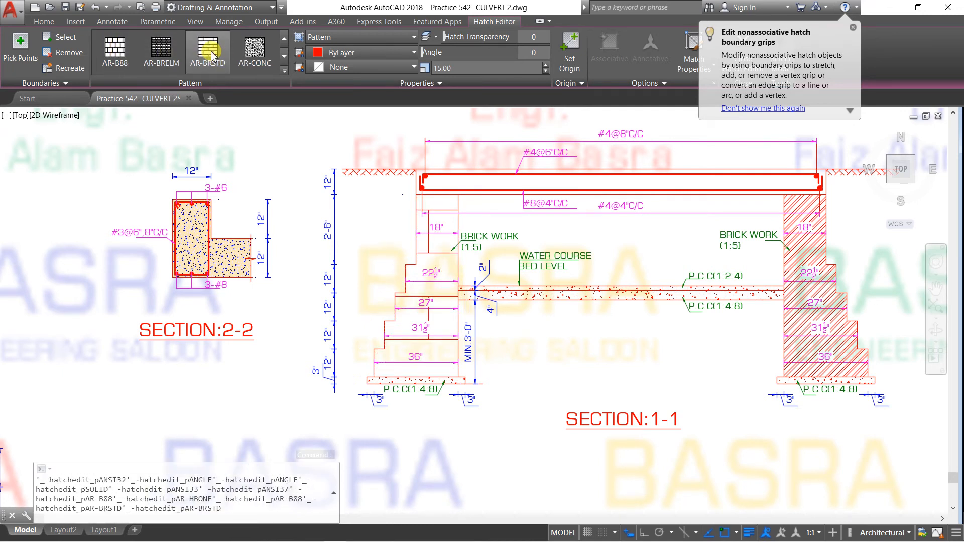
{"action": "scroll", "coordinate": [214, 52], "scroll_direction": "down", "scroll_amount": 1}
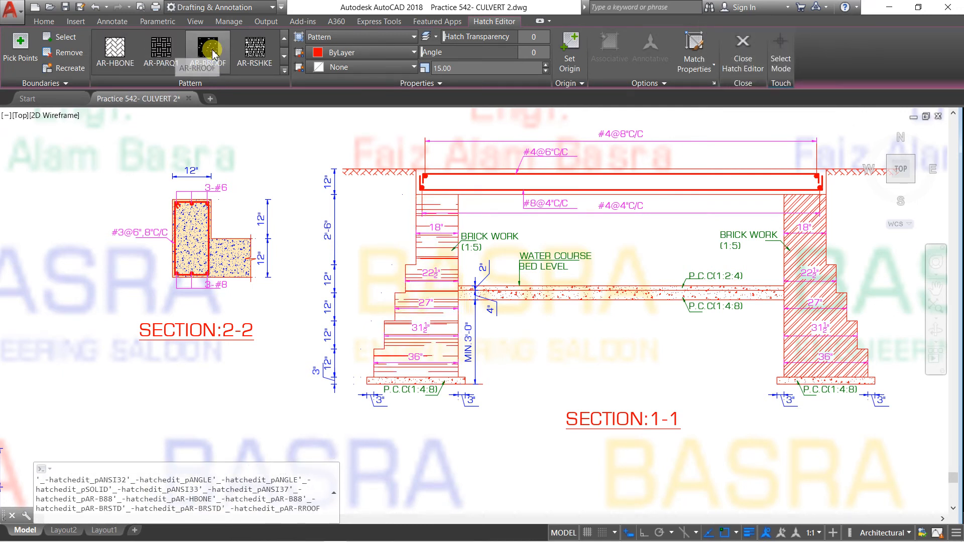
{"action": "scroll", "coordinate": [213, 51], "scroll_direction": "down", "scroll_amount": 1}
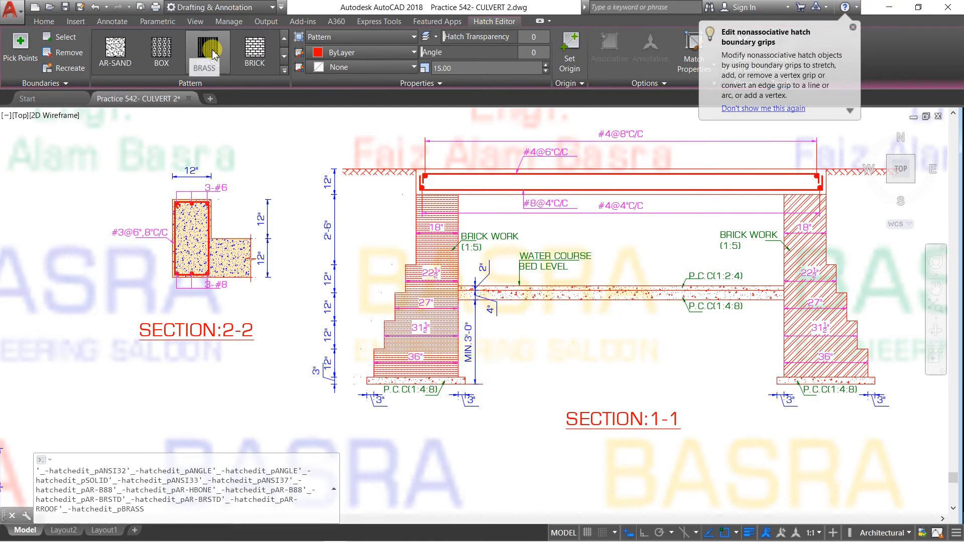
{"action": "left_click", "coordinate": [256, 51]}
{"action": "left_click", "coordinate": [462, 68]}
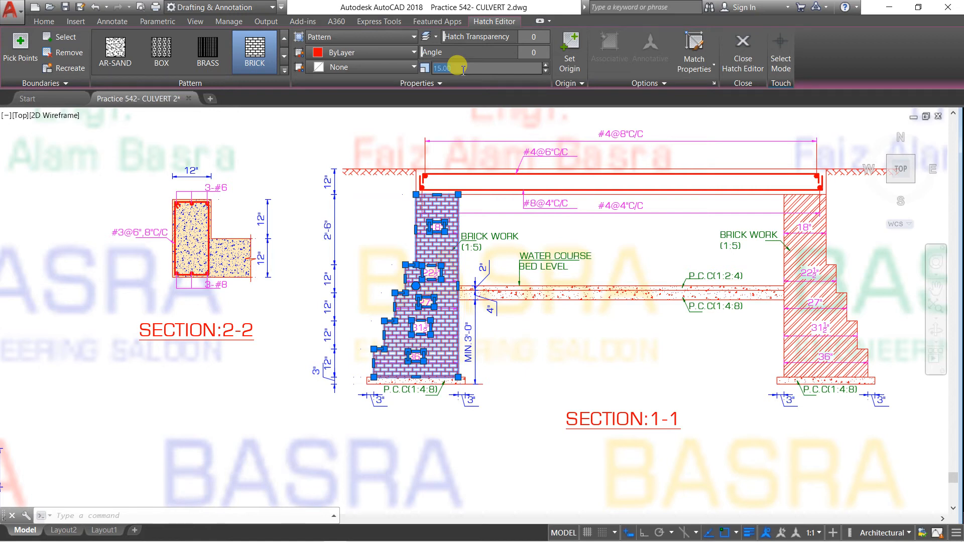
{"action": "scroll", "coordinate": [449, 270], "scroll_direction": "up", "scroll_amount": 4}
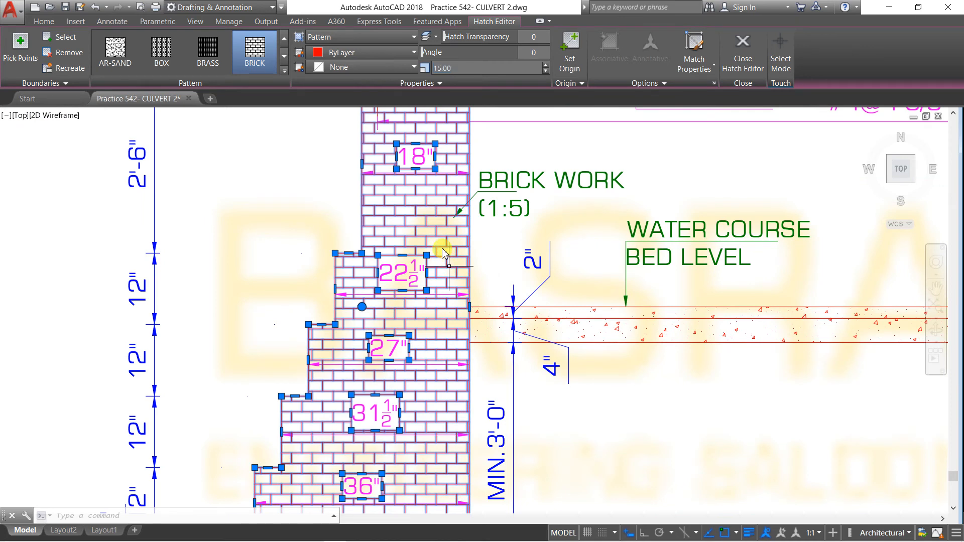
{"action": "key", "text": "Escape"}
Adjust the scale of the left abutment's brick hatch, trying 30 and 27 and settling on 26.50
{"action": "scroll", "coordinate": [307, 420], "scroll_direction": "up", "scroll_amount": 4}
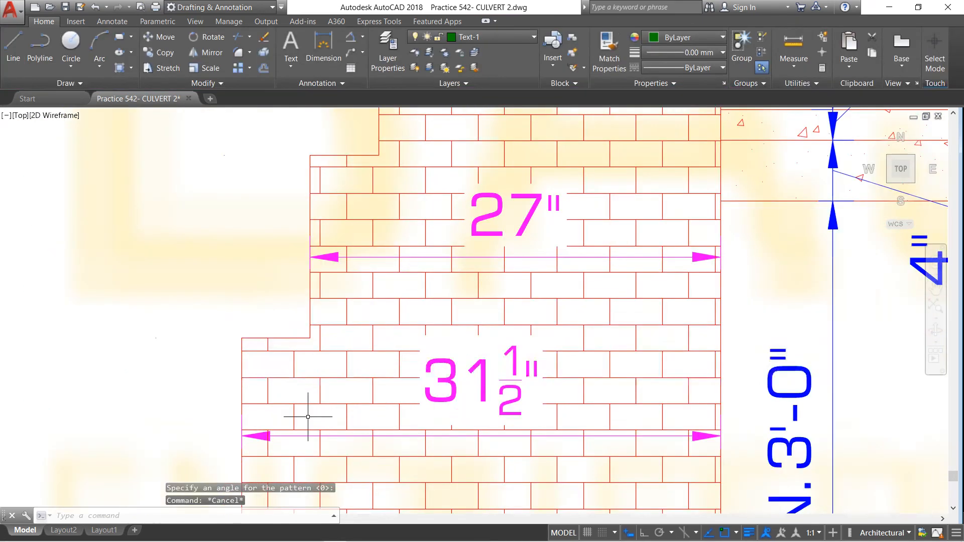
{"action": "scroll", "coordinate": [308, 417], "scroll_direction": "down", "scroll_amount": 6}
{"action": "scroll", "coordinate": [307, 431], "scroll_direction": "up", "scroll_amount": 4}
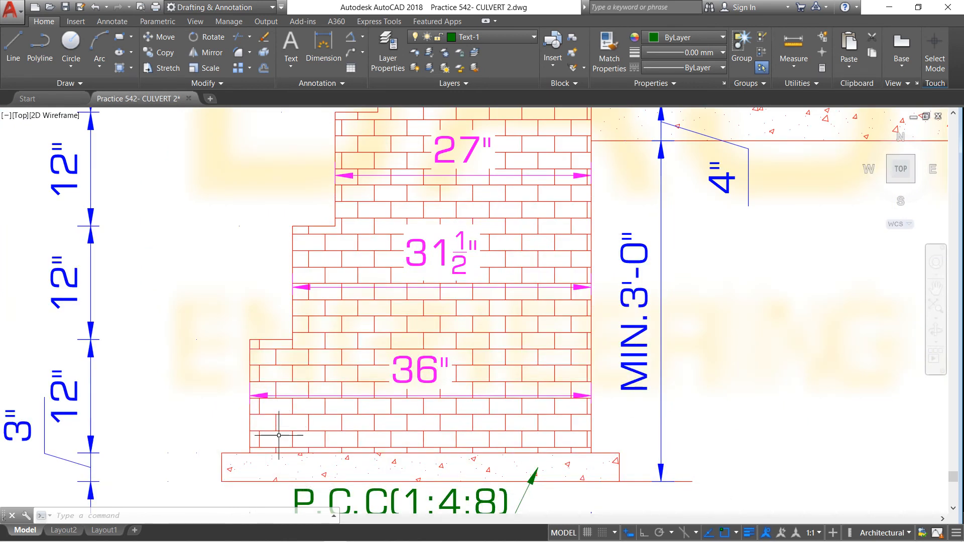
{"action": "left_click", "coordinate": [320, 366]}
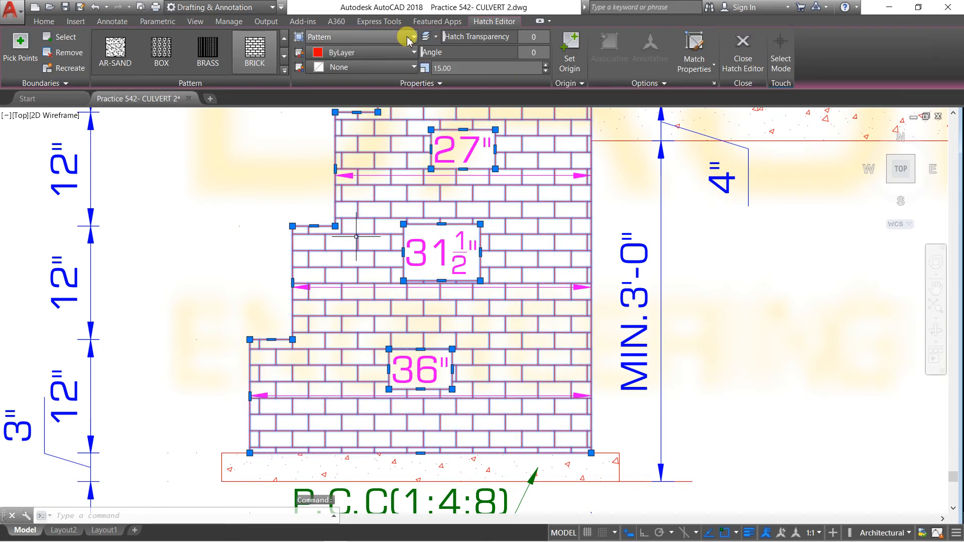
{"action": "left_click", "coordinate": [457, 66]}
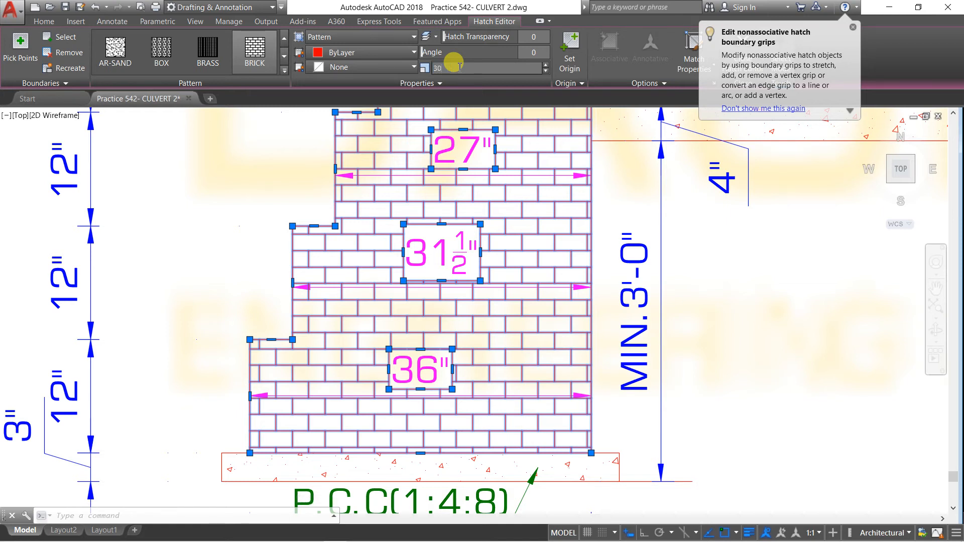
{"action": "type", "text": "30"}
{"action": "key", "text": "Return"}
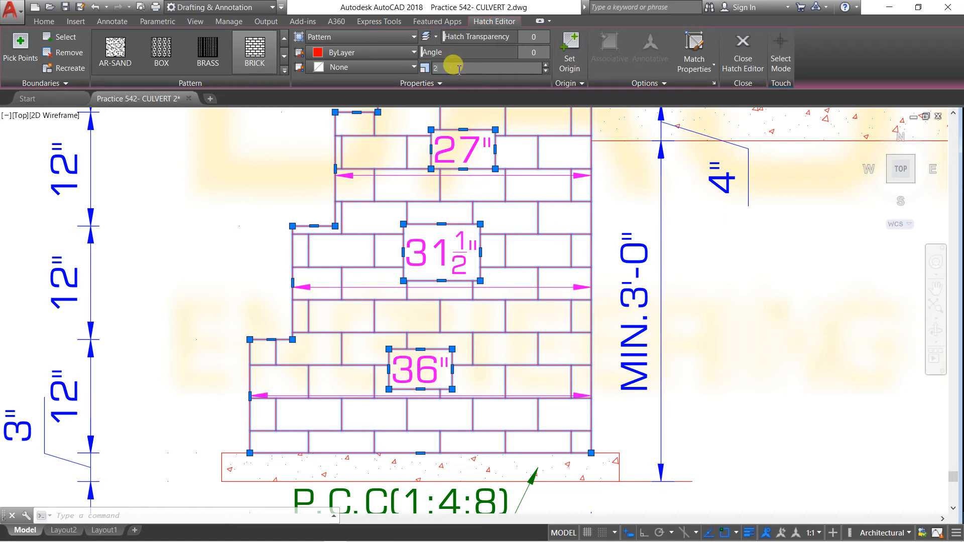
{"action": "key", "text": "Return"}
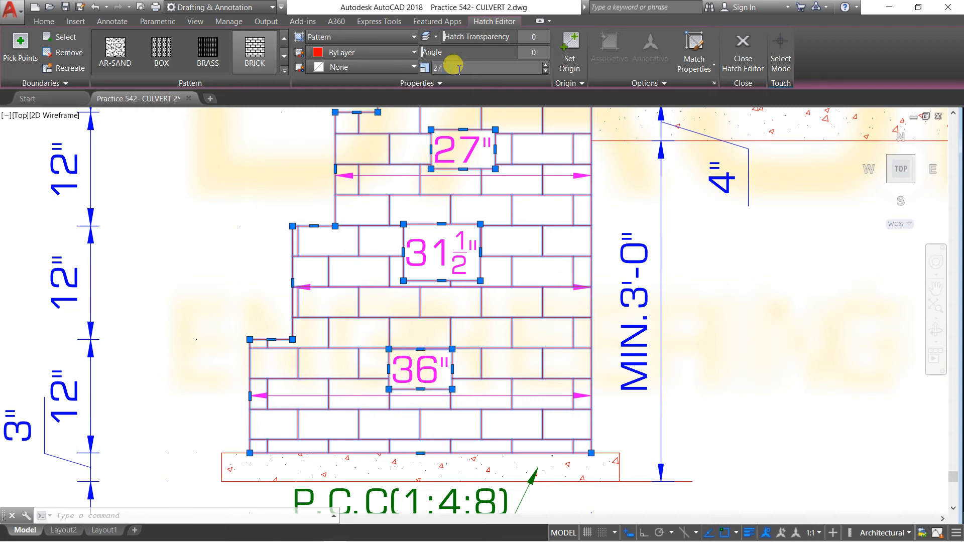
{"action": "key", "text": "Return"}
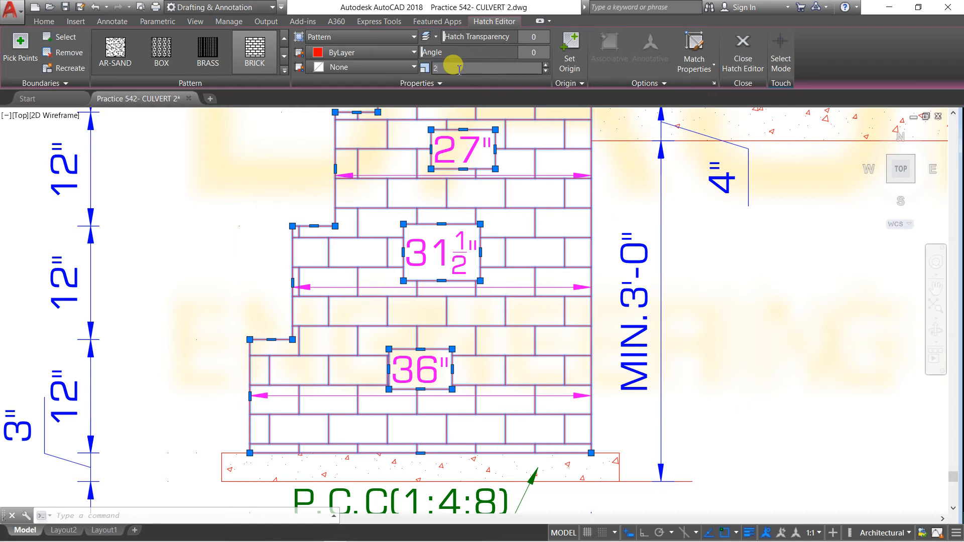
{"action": "key", "text": "Return"}
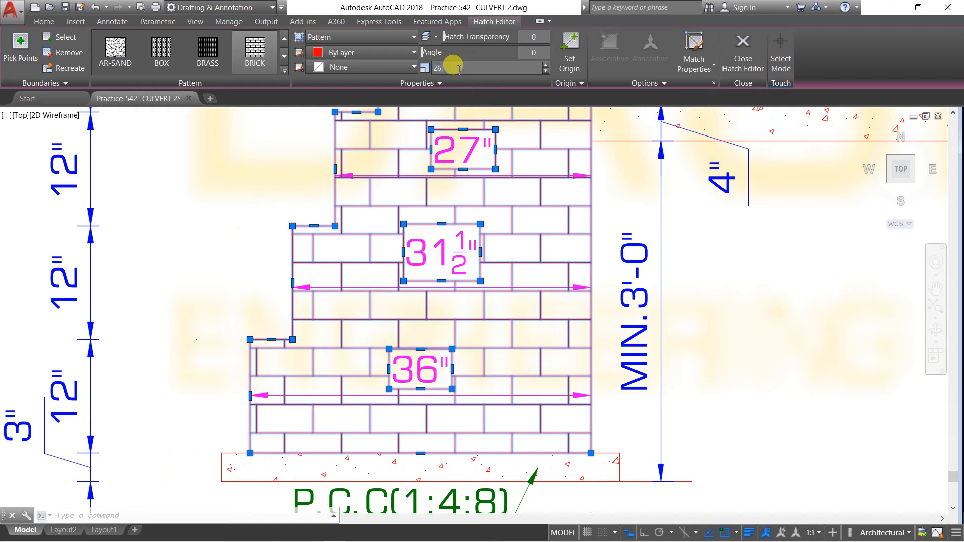
{"action": "type", "text": "50"}
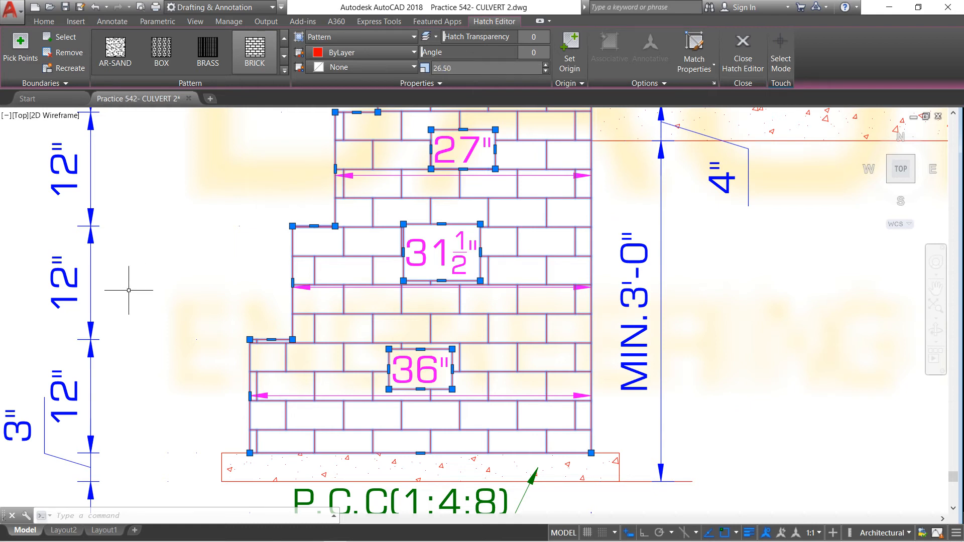
{"action": "key", "text": "Escape"}
Give the left abutment's brick hatch the background colour 153,27,30
{"action": "scroll", "coordinate": [208, 412], "scroll_direction": "down", "scroll_amount": 5}
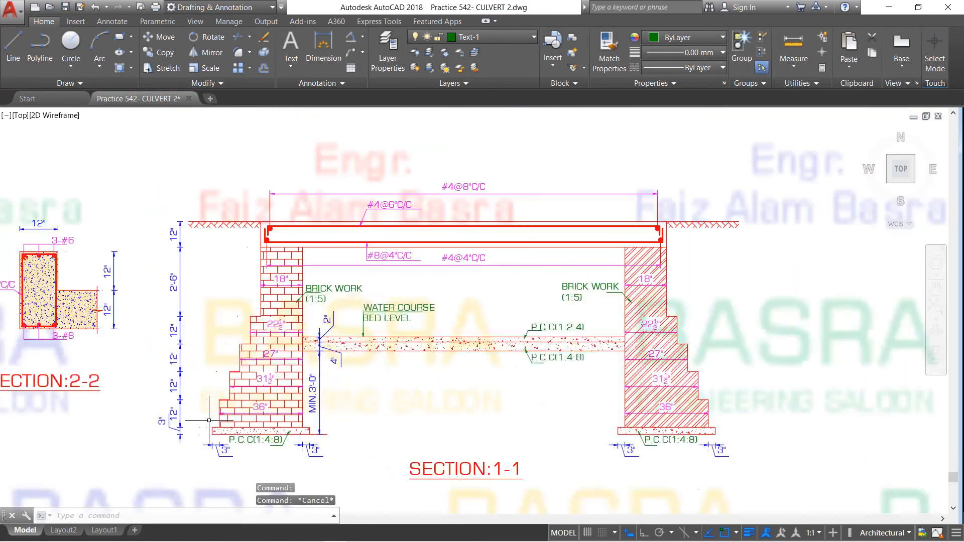
{"action": "scroll", "coordinate": [223, 429], "scroll_direction": "up", "scroll_amount": 2}
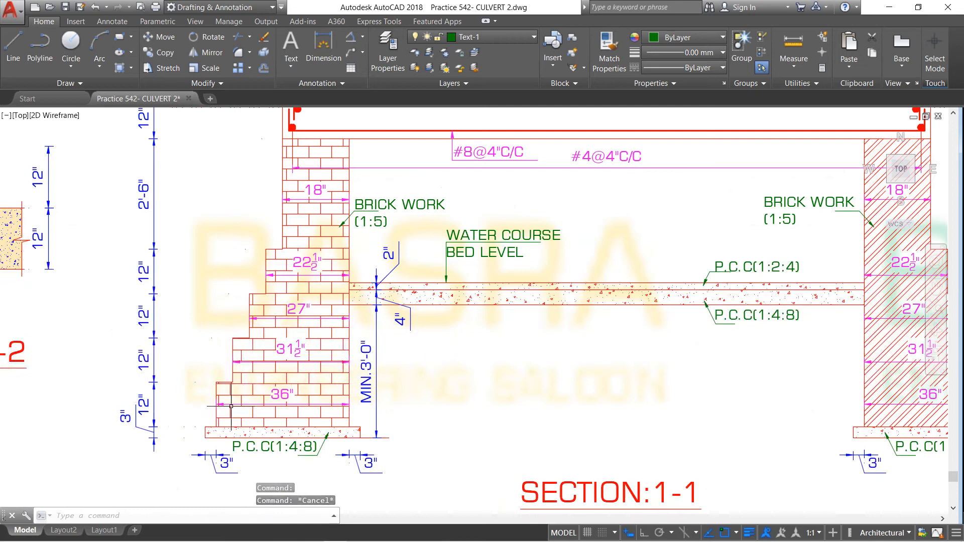
{"action": "left_click", "coordinate": [262, 375]}
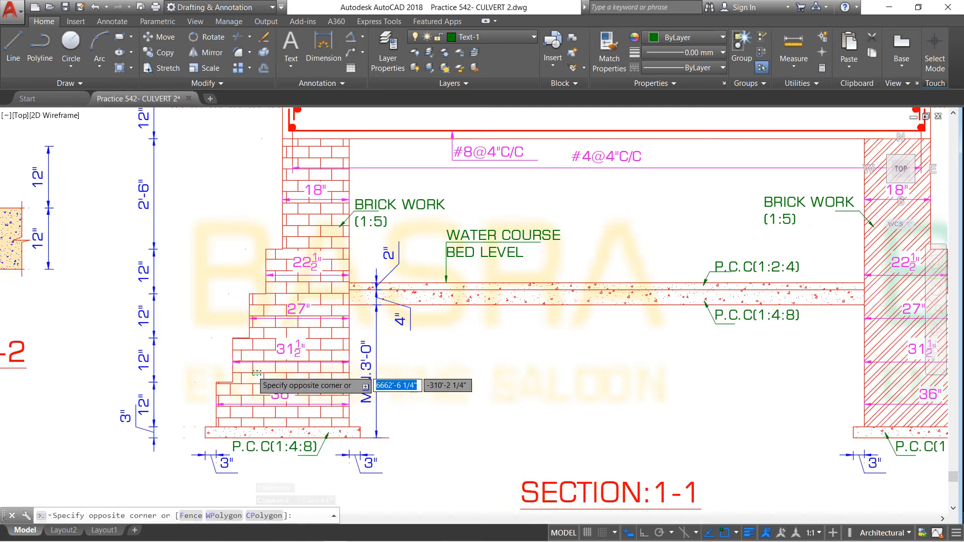
{"action": "left_click", "coordinate": [252, 370]}
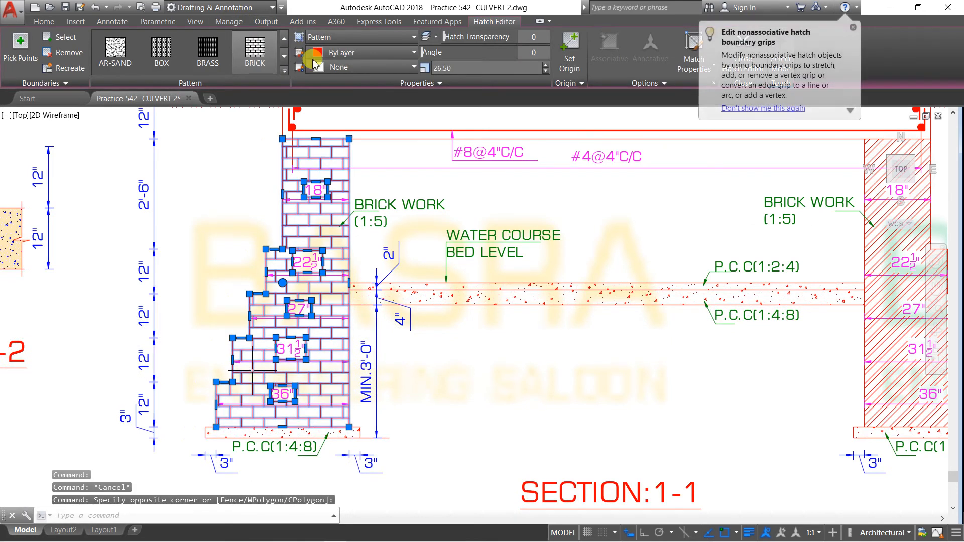
{"action": "left_click", "coordinate": [412, 67]}
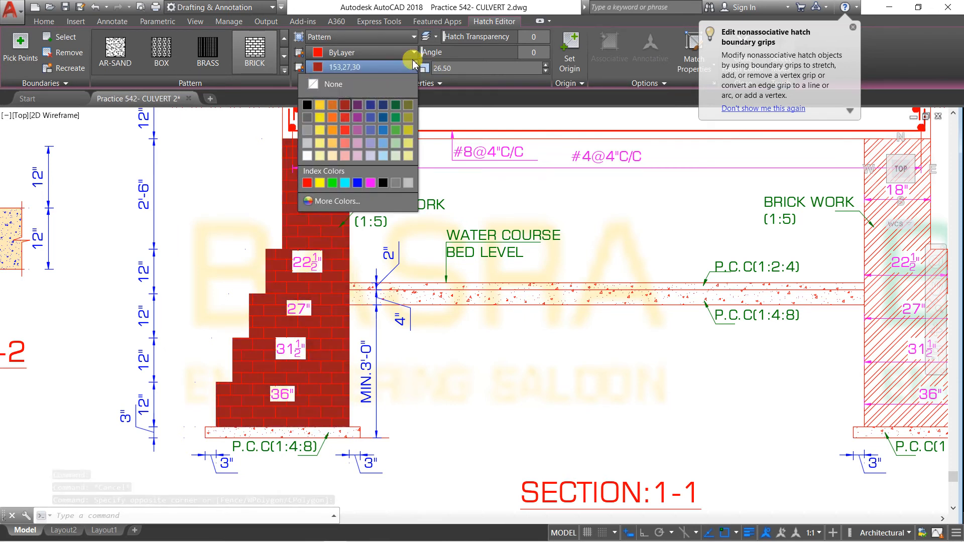
{"action": "left_click", "coordinate": [345, 105]}
Try 100,33,101 as the background colour of the left abutment's brick hatch
{"action": "left_click", "coordinate": [414, 52]}
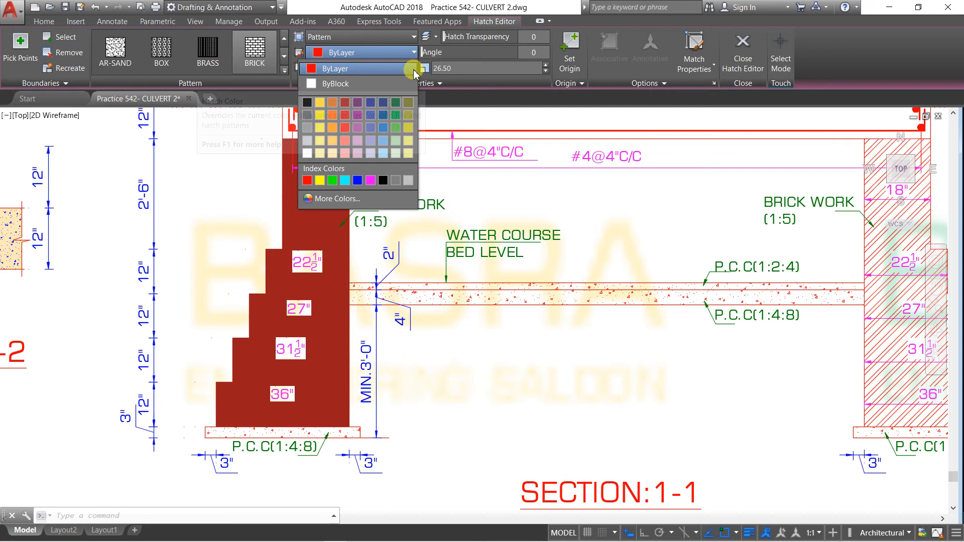
{"action": "left_click", "coordinate": [416, 52]}
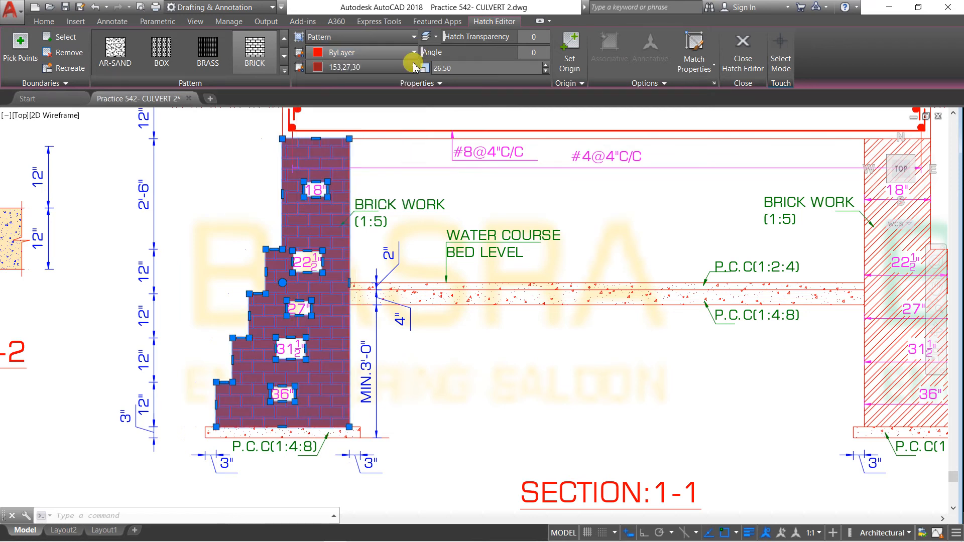
{"action": "left_click", "coordinate": [409, 67]}
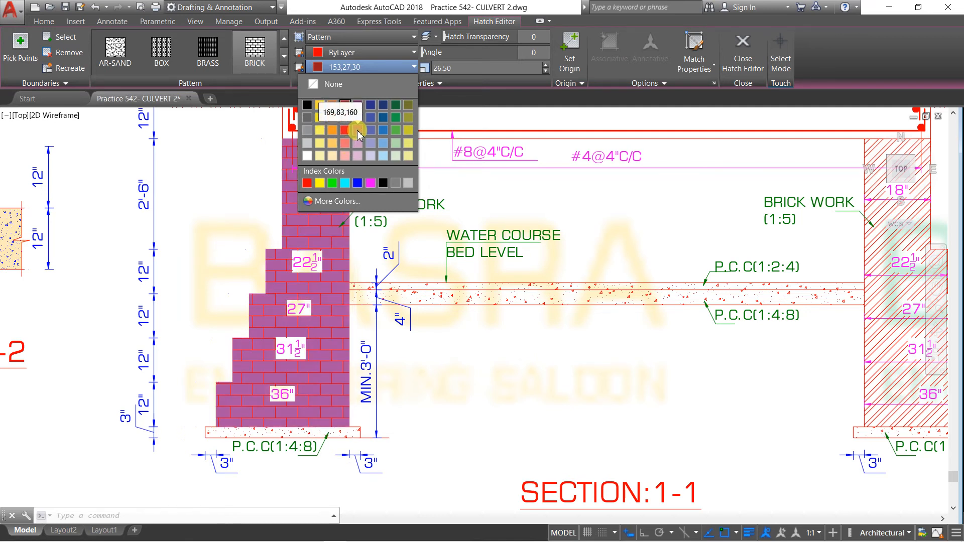
{"action": "left_click", "coordinate": [358, 105]}
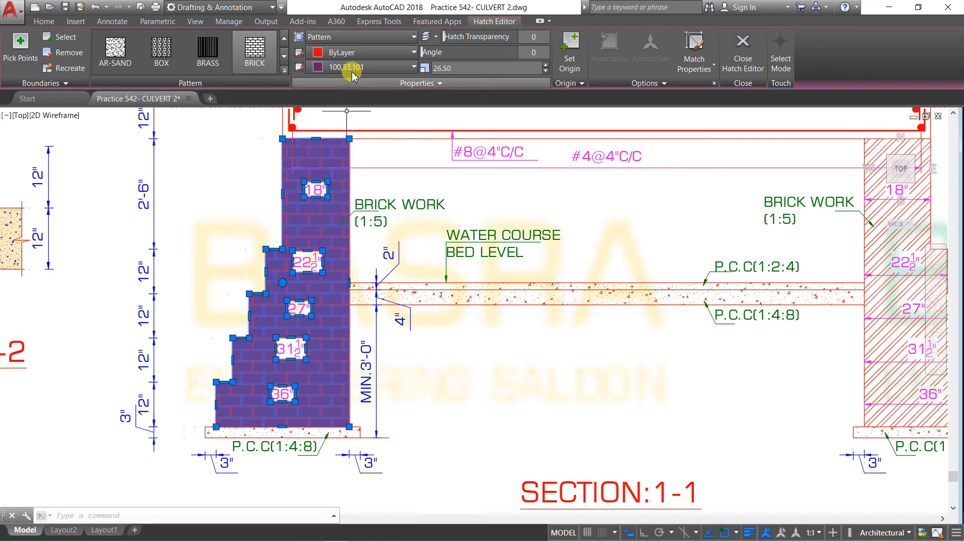
Set the pattern colour of the left abutment's brick hatch to 255,255,255
{"action": "left_click", "coordinate": [412, 53]}
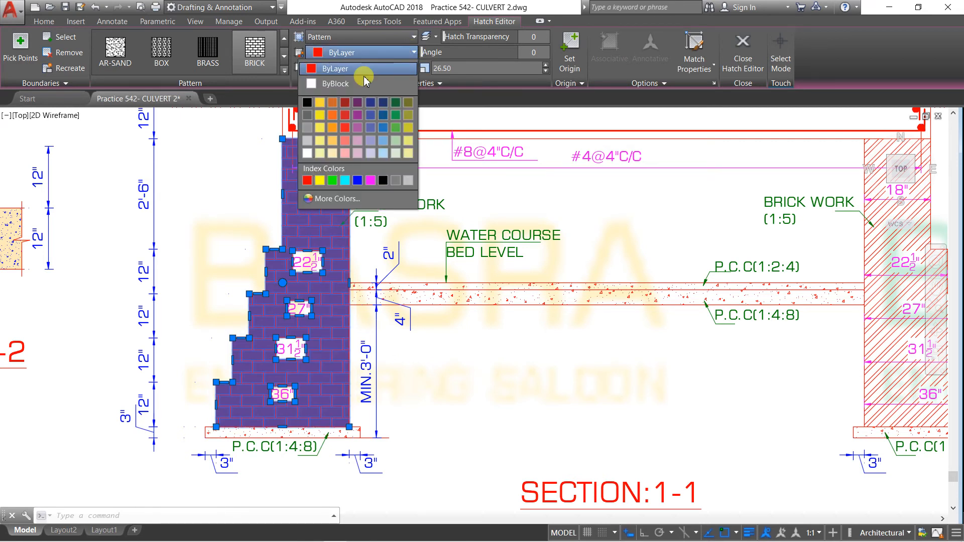
{"action": "left_click", "coordinate": [307, 152]}
{"action": "key", "text": "Escape"}
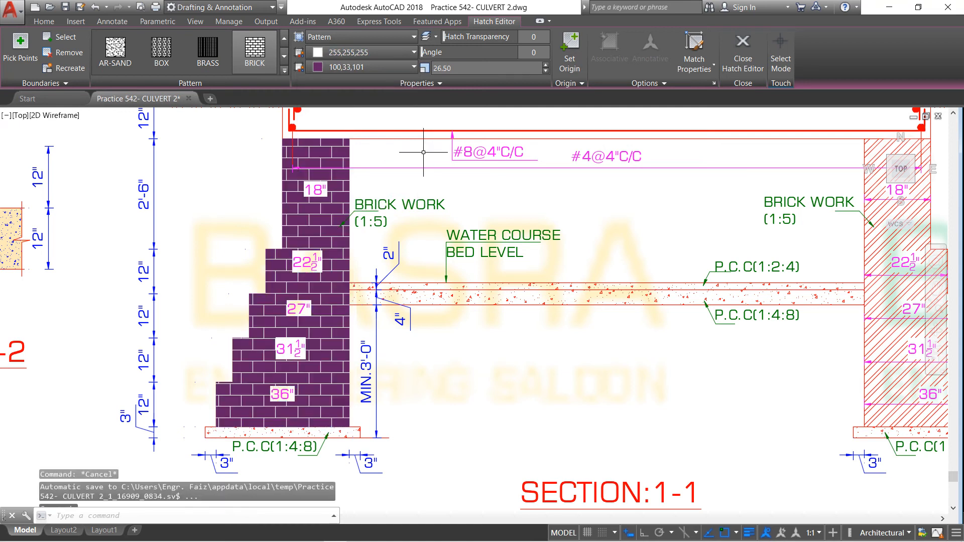
Return the background colour of the left abutment's brick hatch to 153,27,30
{"action": "scroll", "coordinate": [294, 256], "scroll_direction": "down", "scroll_amount": 2}
{"action": "scroll", "coordinate": [300, 223], "scroll_direction": "up", "scroll_amount": 2}
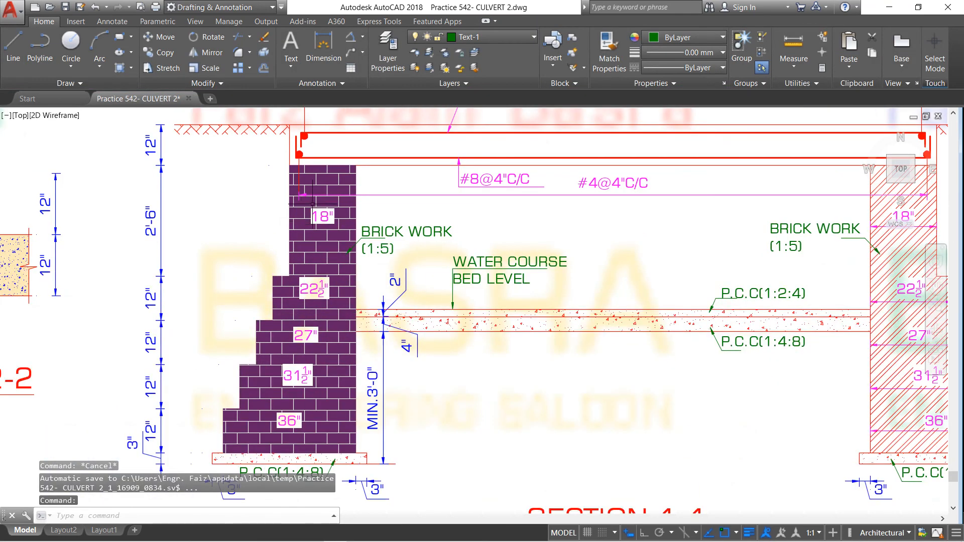
{"action": "left_click", "coordinate": [340, 256]}
{"action": "left_click", "coordinate": [322, 250]}
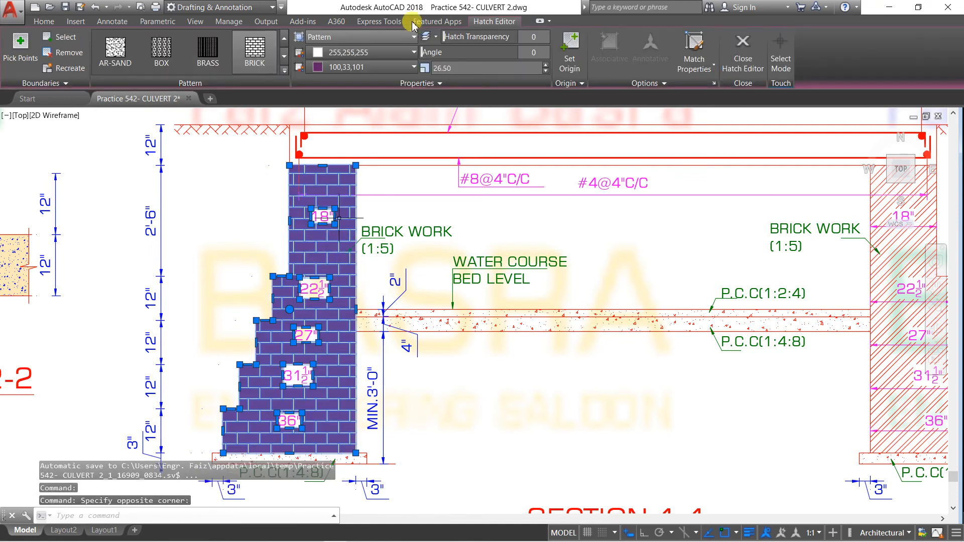
{"action": "left_click", "coordinate": [411, 66]}
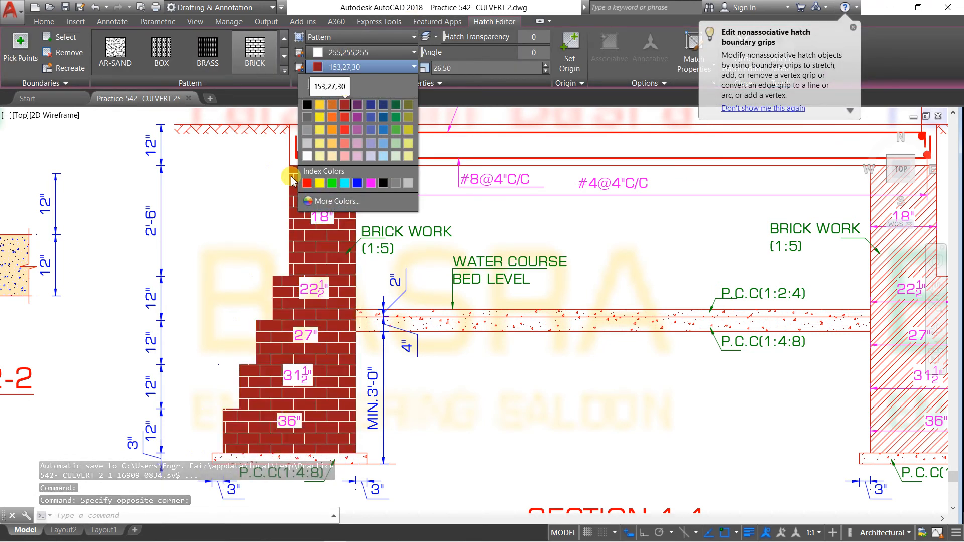
{"action": "left_click", "coordinate": [345, 105]}
{"action": "key", "text": "Escape"}
Match the properties of the left abutment's brick hatch onto the right abutment's hatch in the copied Section 1-1
{"action": "scroll", "coordinate": [171, 231], "scroll_direction": "down", "scroll_amount": 2}
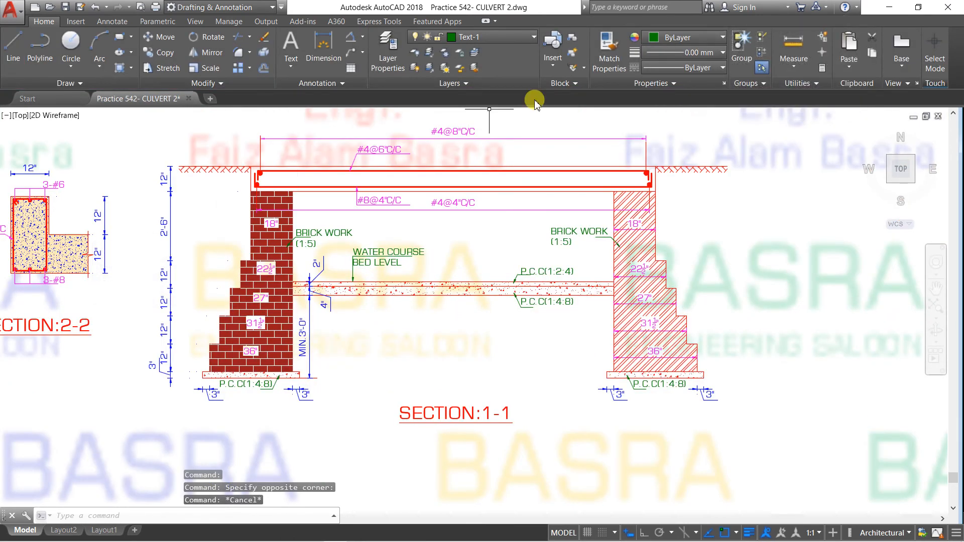
{"action": "left_click", "coordinate": [607, 50]}
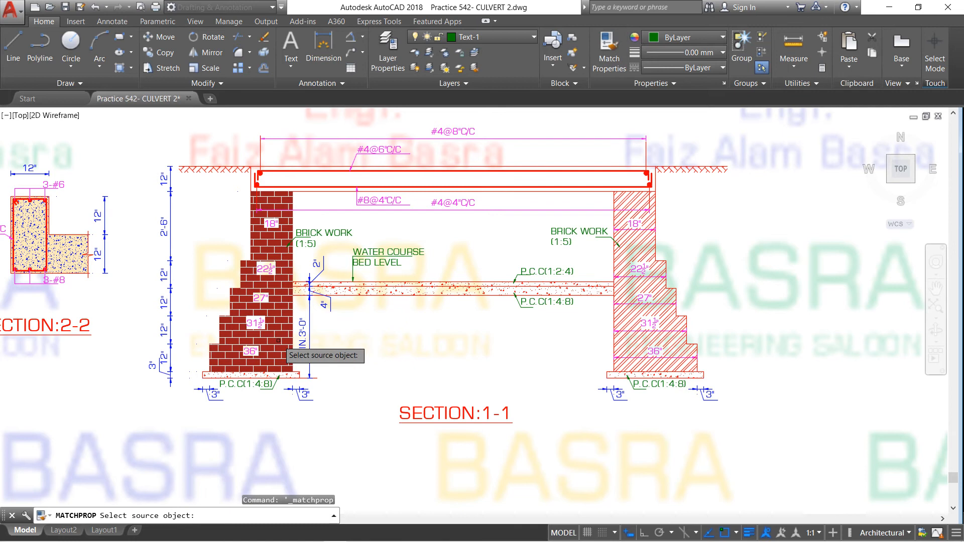
{"action": "left_click", "coordinate": [303, 353]}
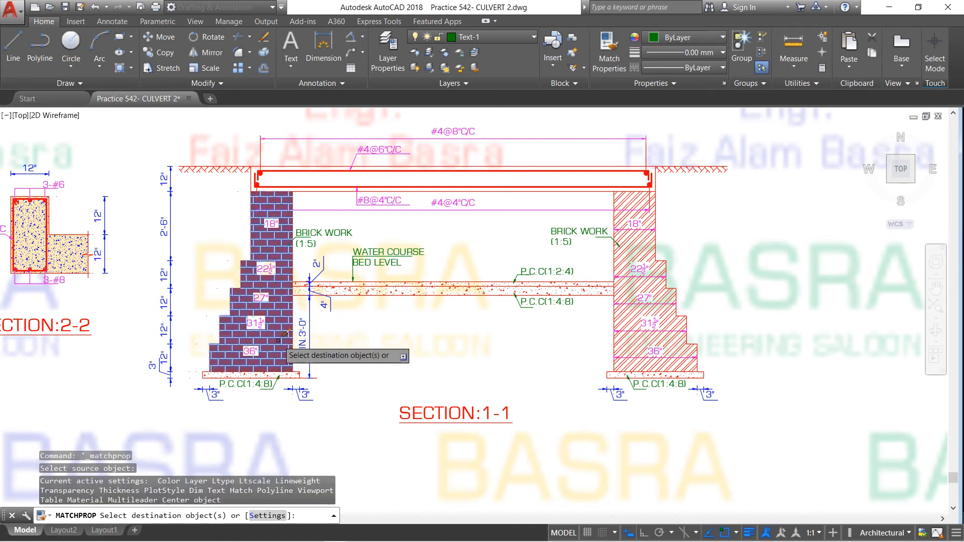
{"action": "left_click", "coordinate": [630, 340]}
{"action": "right_click", "coordinate": [598, 354]}
{"action": "left_click", "coordinate": [600, 357]}
{"action": "scroll", "coordinate": [578, 418], "scroll_direction": "up", "scroll_amount": 2}
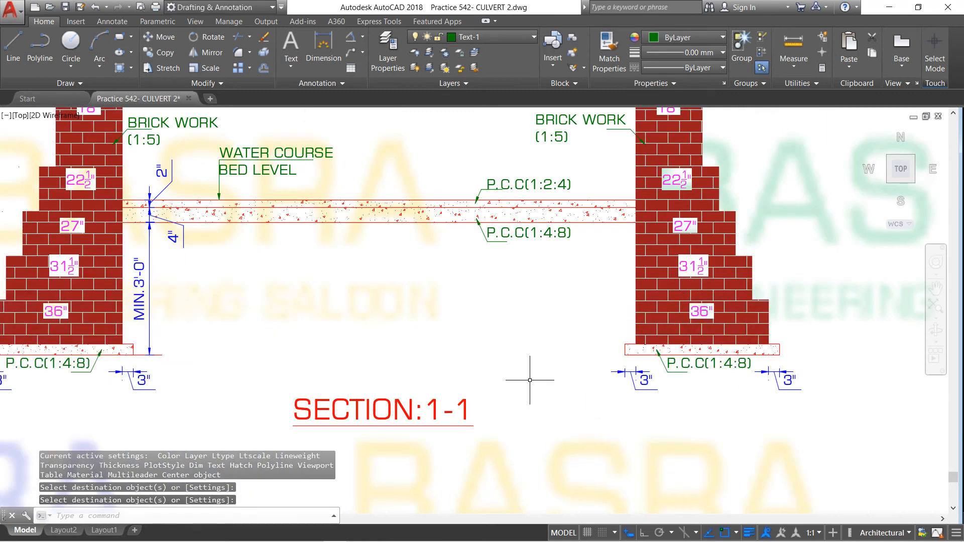
{"action": "scroll", "coordinate": [593, 328], "scroll_direction": "down", "scroll_amount": 2}
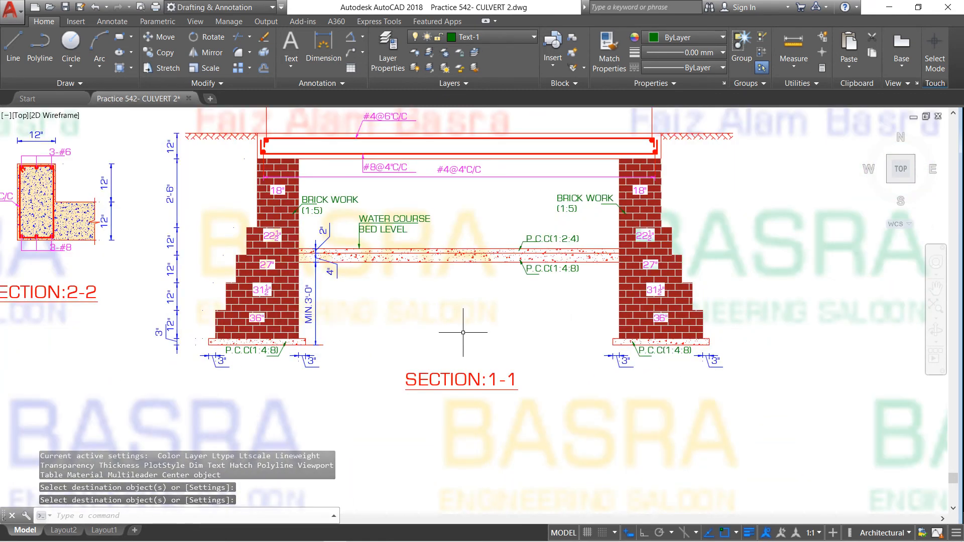
Change the hatch of the left abutment's P.C.C(1:4:8) footing in the copied Section 1-1 to the GR_INVCUR gradient
{"action": "scroll", "coordinate": [243, 334], "scroll_direction": "up", "scroll_amount": 2}
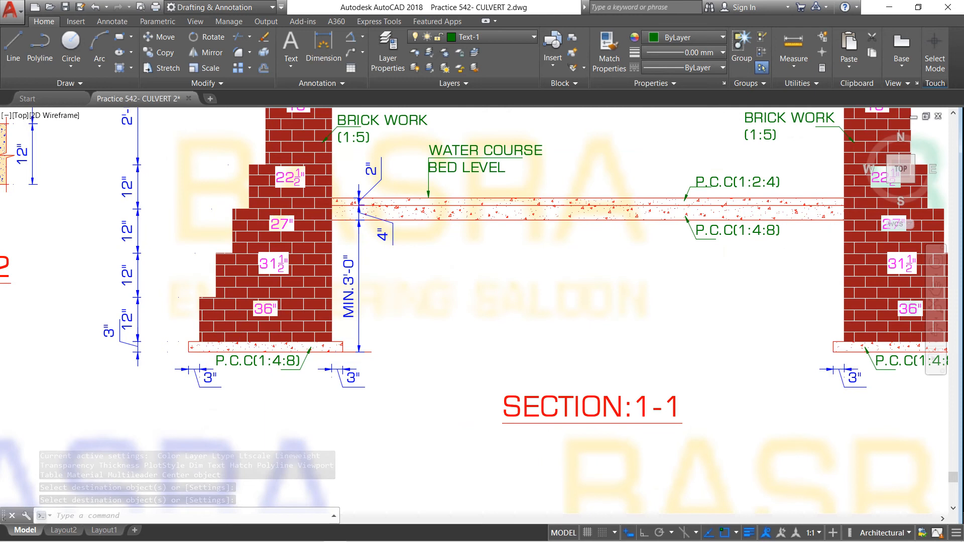
{"action": "scroll", "coordinate": [243, 333], "scroll_direction": "up", "scroll_amount": 2}
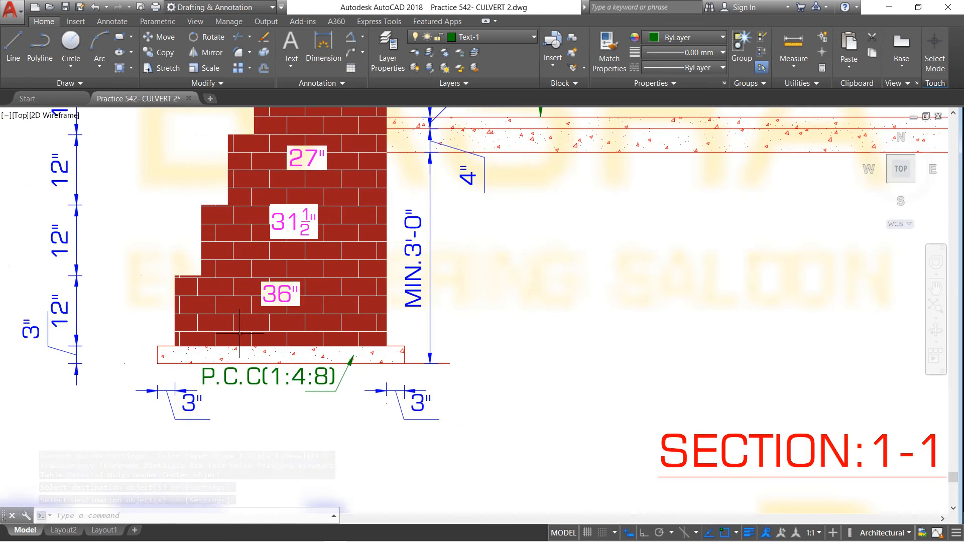
{"action": "left_click", "coordinate": [227, 357]}
{"action": "left_click", "coordinate": [221, 358]}
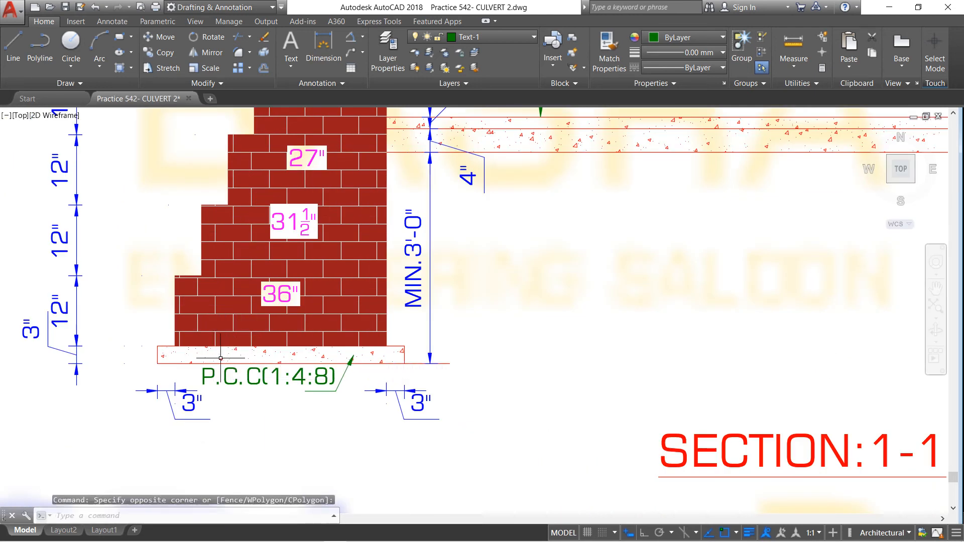
{"action": "left_click", "coordinate": [221, 359]}
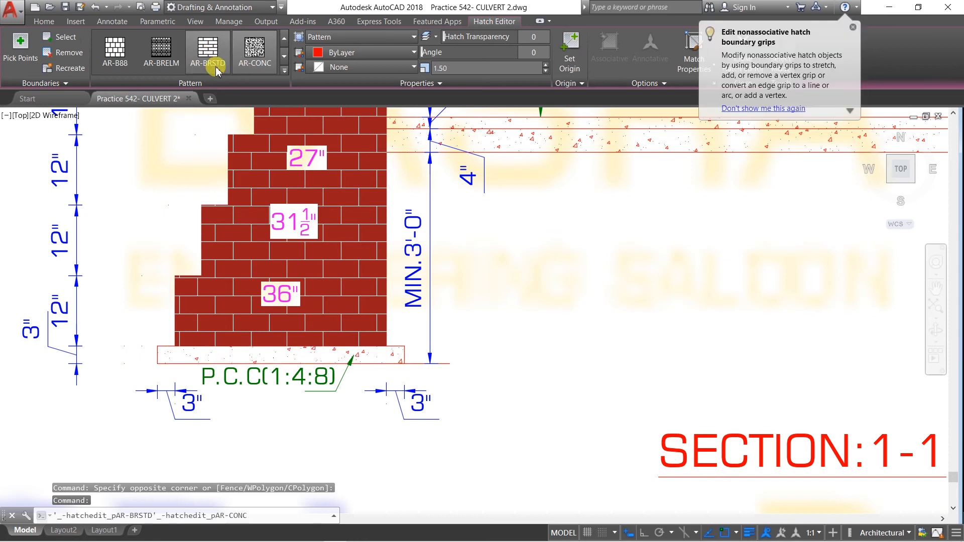
{"action": "scroll", "coordinate": [181, 65], "scroll_direction": "down", "scroll_amount": 2}
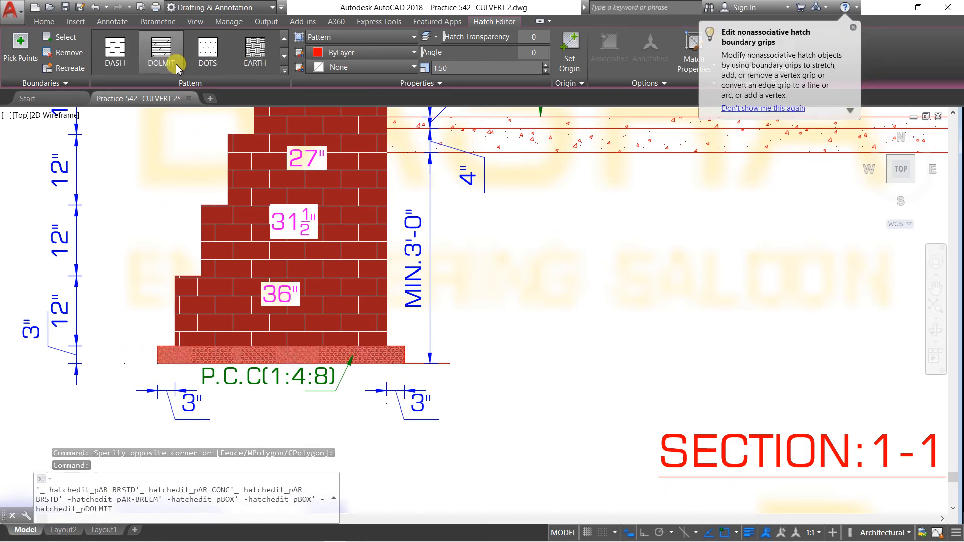
{"action": "scroll", "coordinate": [177, 67], "scroll_direction": "down", "scroll_amount": 4}
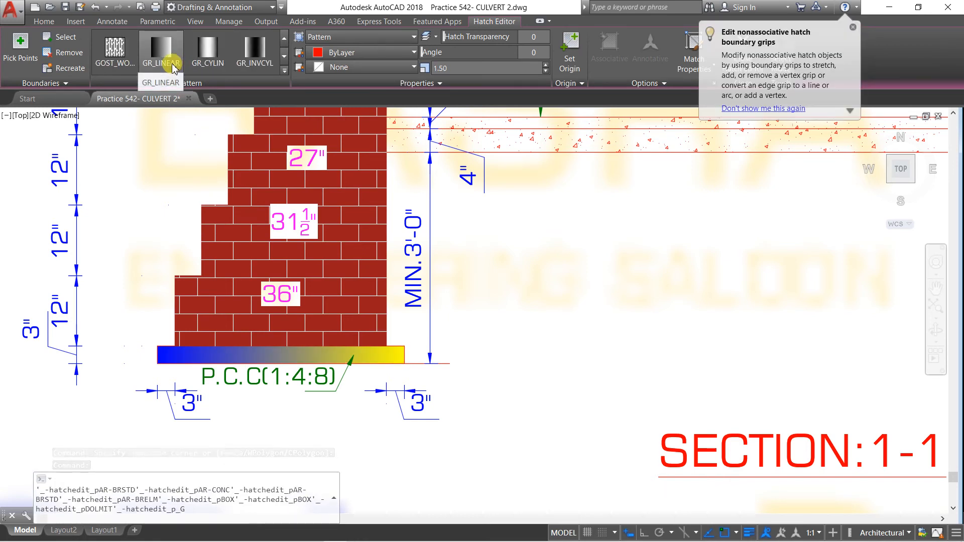
{"action": "scroll", "coordinate": [214, 52], "scroll_direction": "down", "scroll_amount": 1}
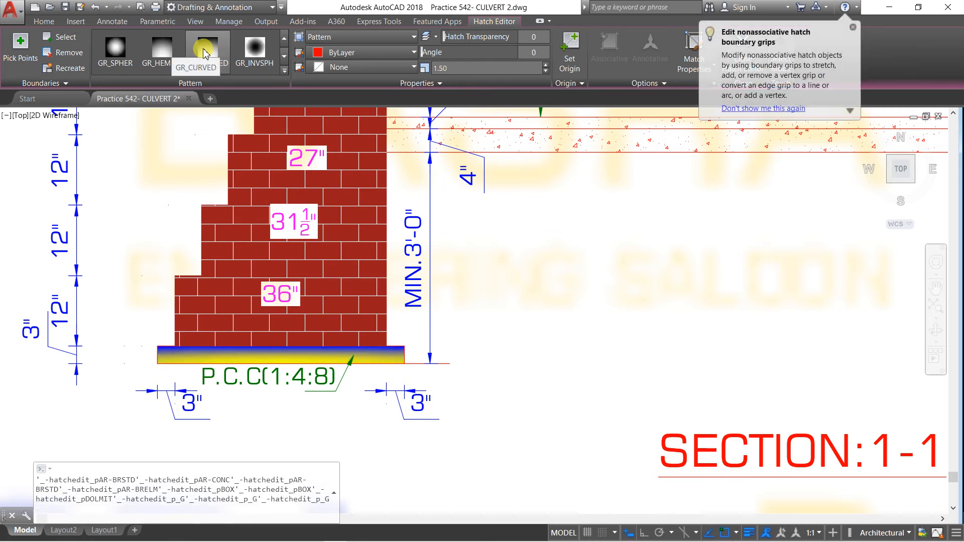
{"action": "scroll", "coordinate": [166, 49], "scroll_direction": "down", "scroll_amount": 1}
{"action": "left_click", "coordinate": [165, 47]}
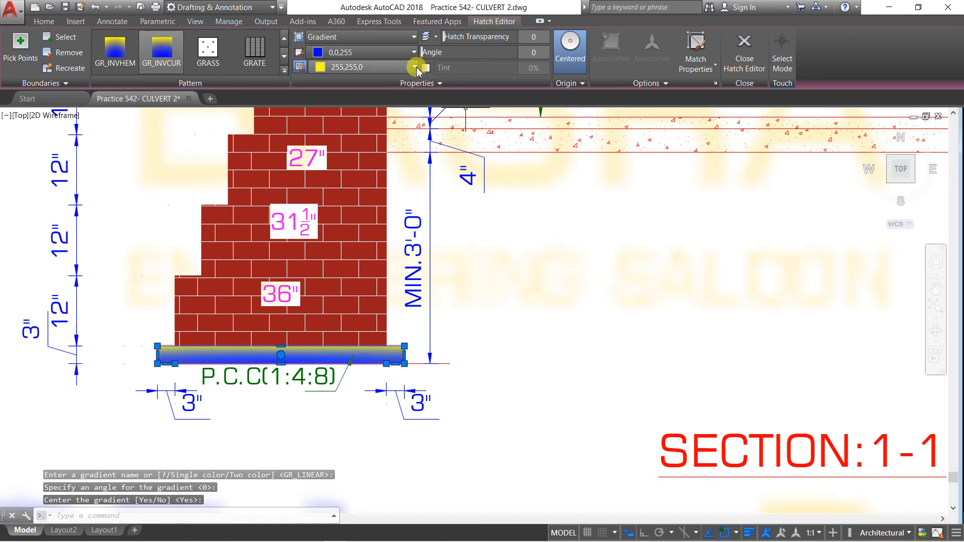
Set the left footing gradient's second colour to 153,27,30 and its first colour to Cyan
{"action": "left_click", "coordinate": [396, 68]}
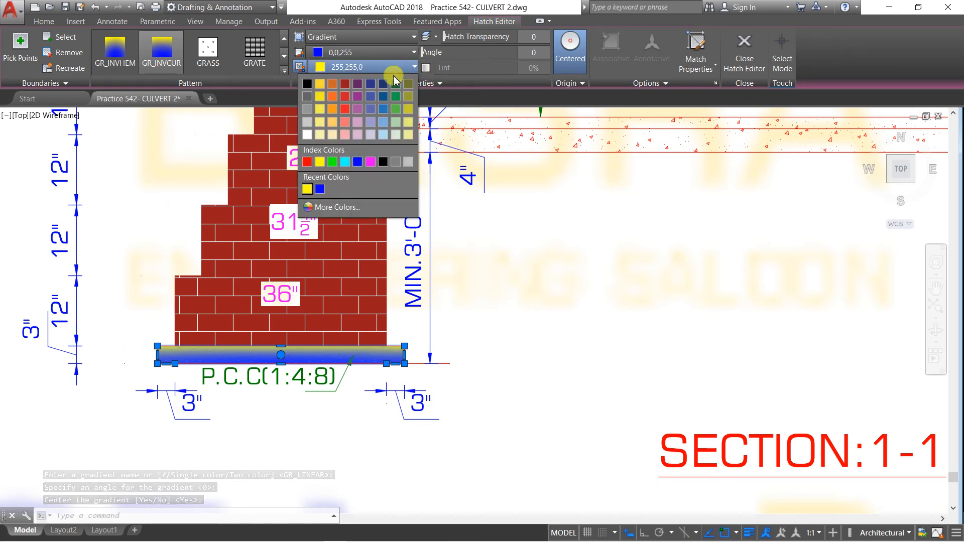
{"action": "left_click", "coordinate": [346, 84]}
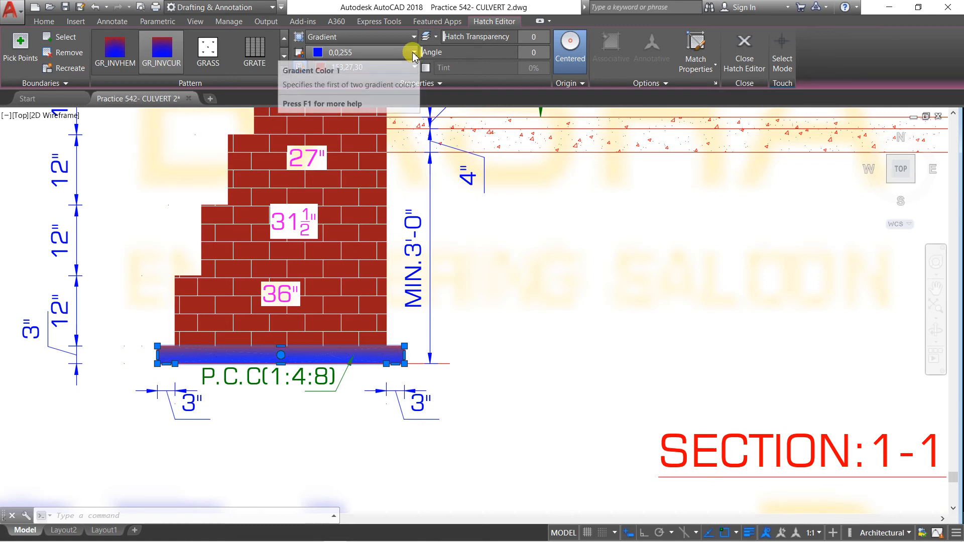
{"action": "left_click", "coordinate": [413, 53]}
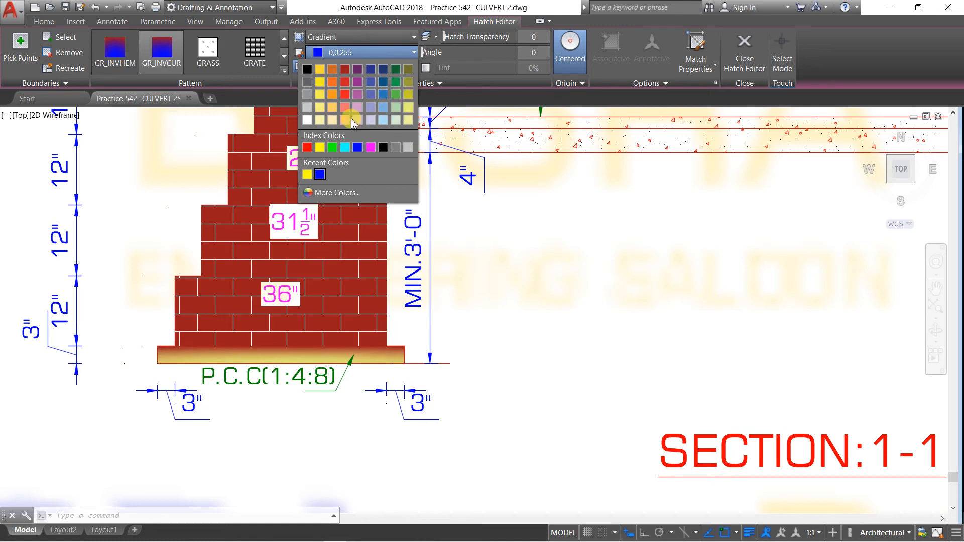
{"action": "left_click", "coordinate": [344, 149]}
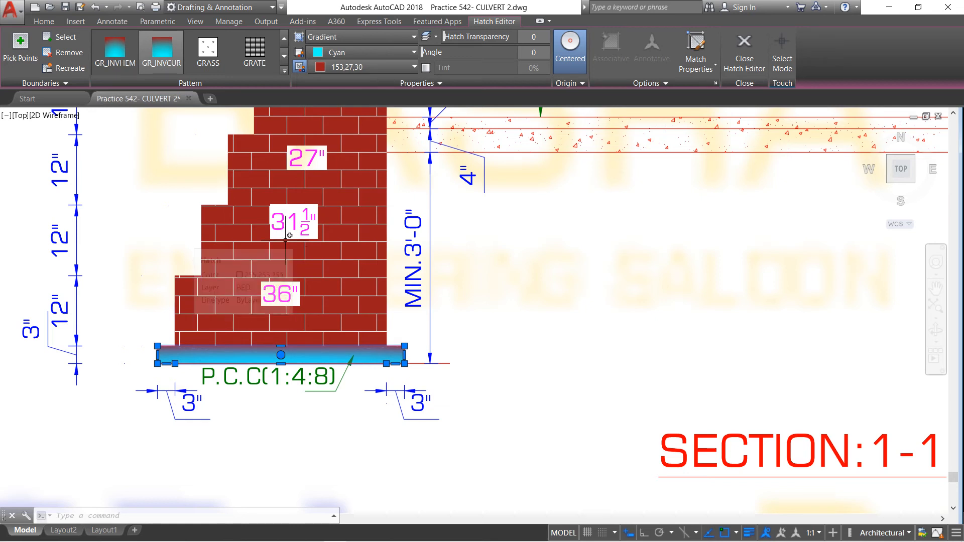
Switch the left footing's gradient to GR_CURVED and finish editing the hatch
{"action": "left_click", "coordinate": [115, 53]}
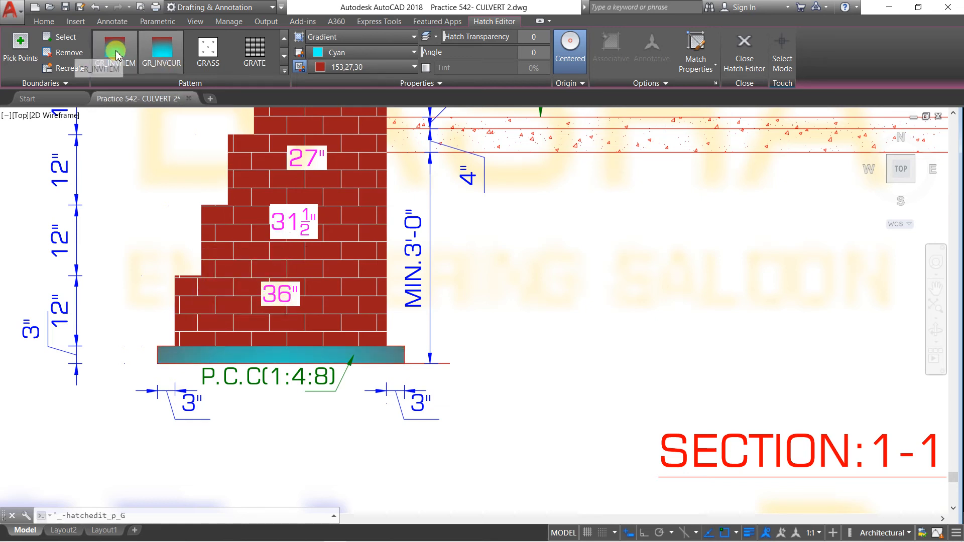
{"action": "scroll", "coordinate": [116, 51], "scroll_direction": "up", "scroll_amount": 1}
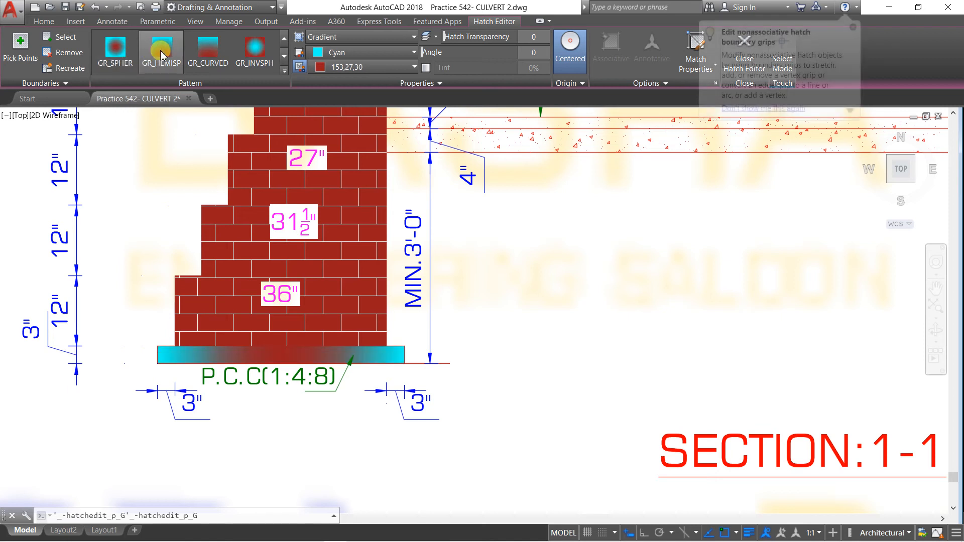
{"action": "left_click", "coordinate": [210, 51]}
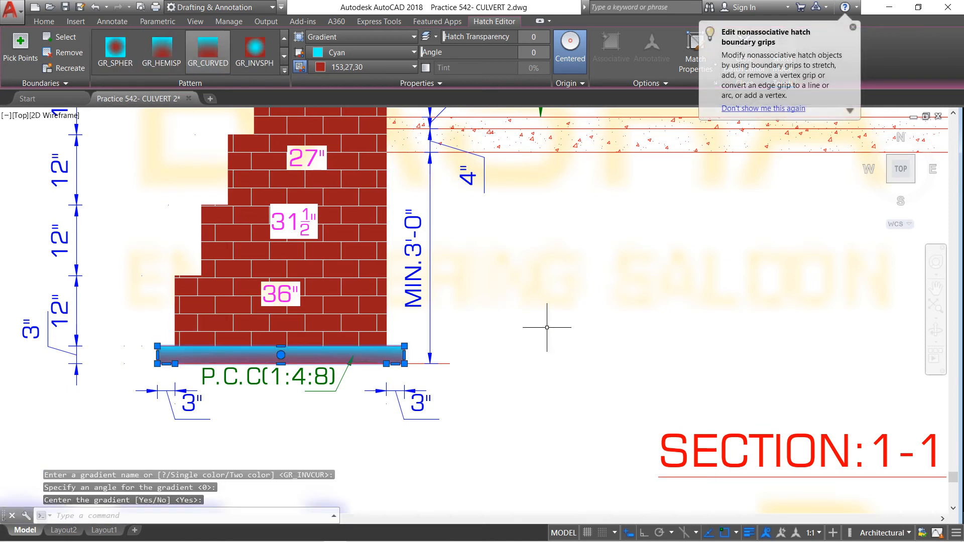
{"action": "key", "text": "Escape"}
Match the properties of the left footing's gradient hatch onto the right abutment's footing hatch
{"action": "scroll", "coordinate": [552, 324], "scroll_direction": "down", "scroll_amount": 2}
{"action": "scroll", "coordinate": [486, 334], "scroll_direction": "down", "scroll_amount": 3}
{"action": "scroll", "coordinate": [486, 309], "scroll_direction": "up", "scroll_amount": 3}
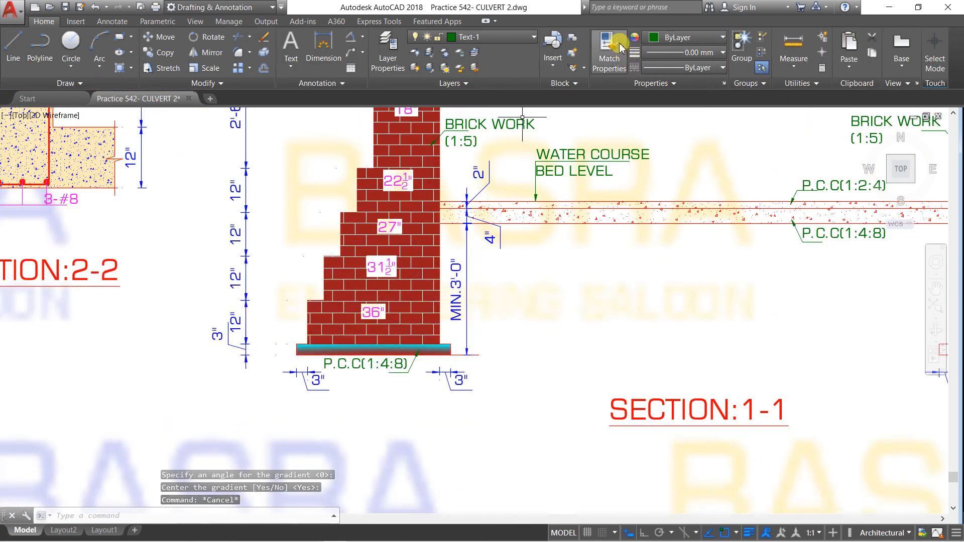
{"action": "left_click", "coordinate": [600, 63]}
{"action": "scroll", "coordinate": [464, 305], "scroll_direction": "up", "scroll_amount": 3}
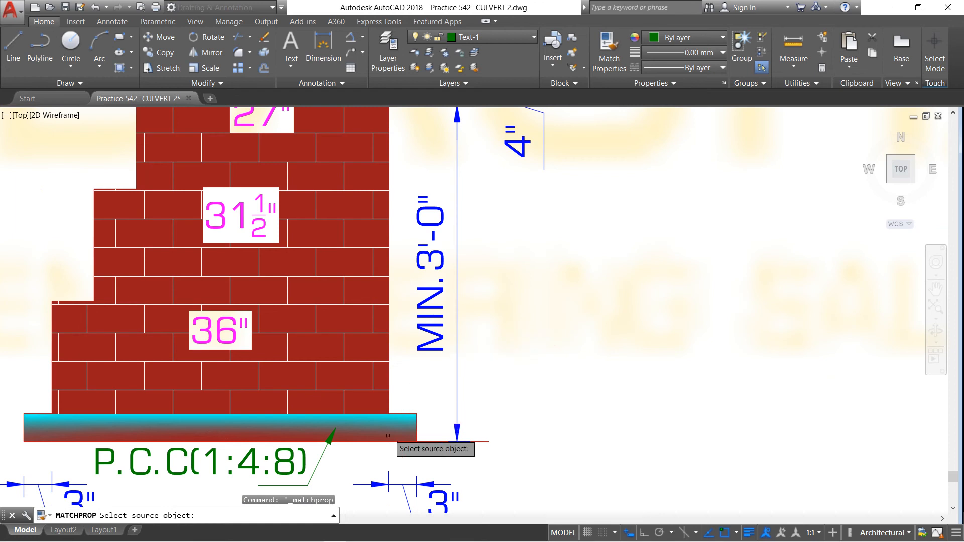
{"action": "left_click", "coordinate": [397, 431]}
{"action": "scroll", "coordinate": [210, 334], "scroll_direction": "down", "scroll_amount": 4}
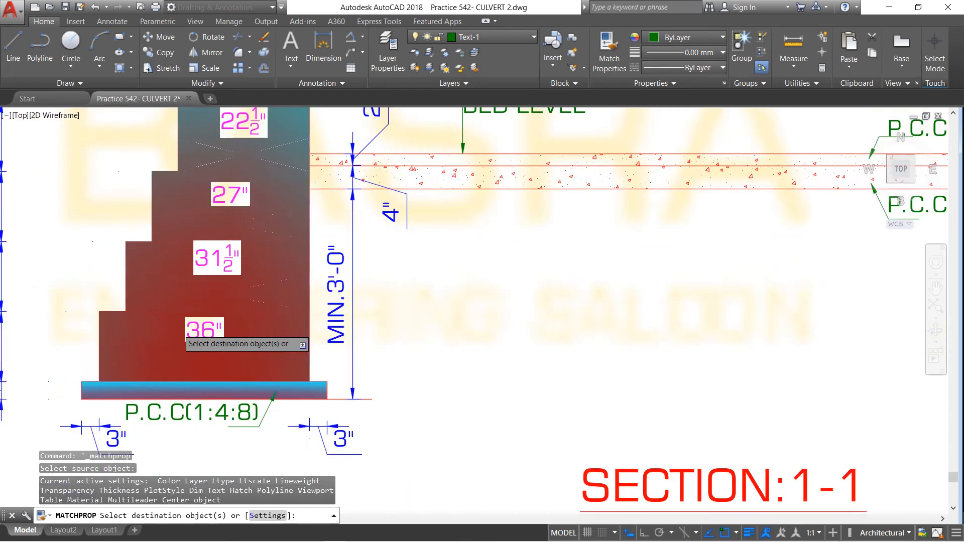
{"action": "scroll", "coordinate": [821, 371], "scroll_direction": "up", "scroll_amount": 5}
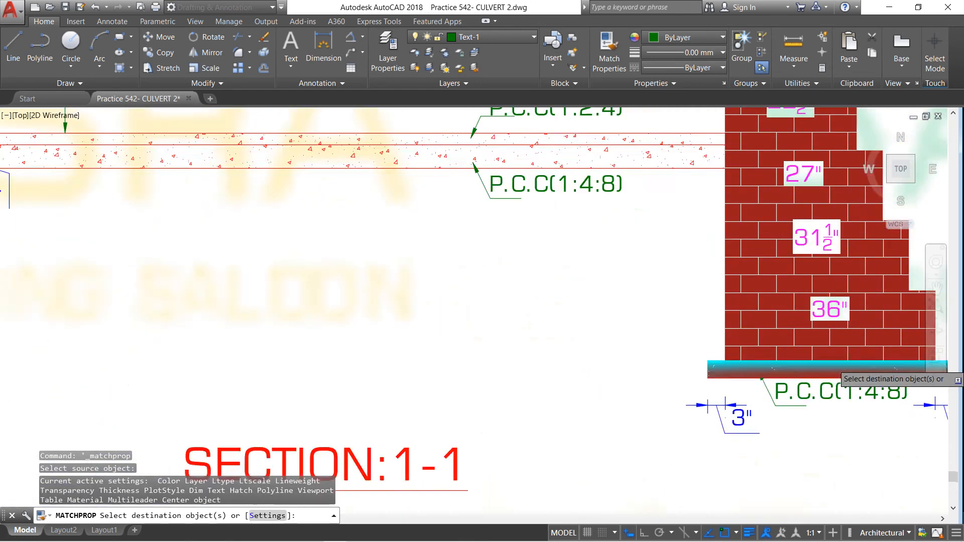
{"action": "left_click", "coordinate": [821, 371]}
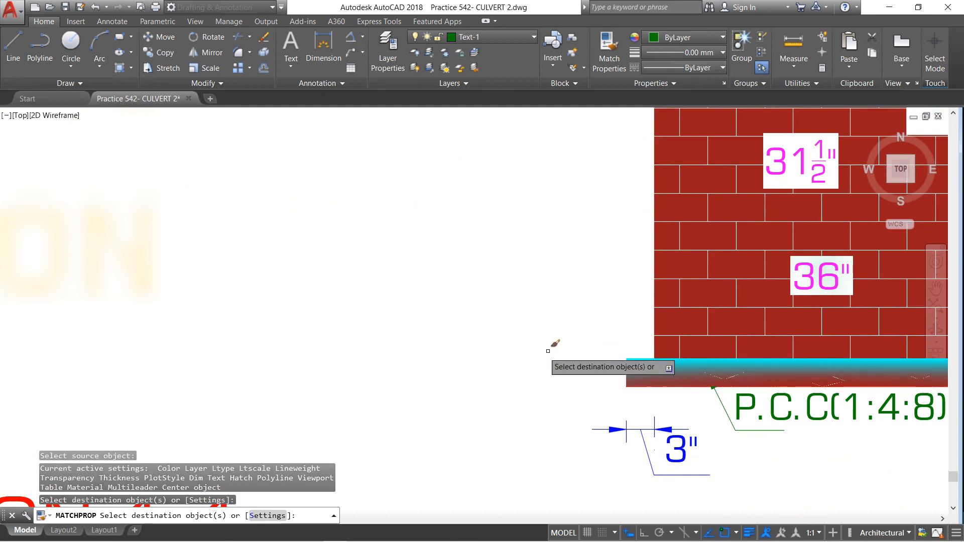
{"action": "scroll", "coordinate": [517, 363], "scroll_direction": "down", "scroll_amount": 5}
{"action": "key", "text": "Escape"}
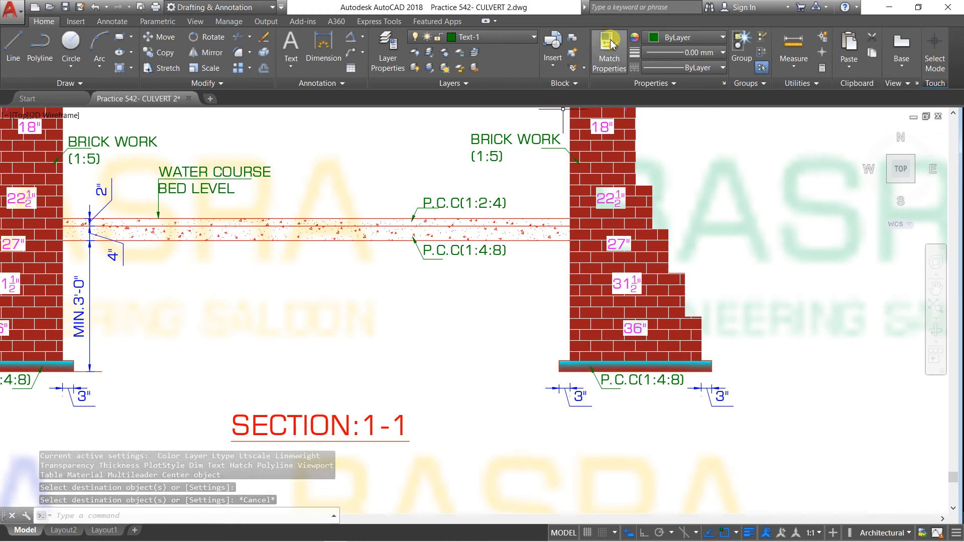
Match the right footing's gradient onto the P.C.C(1:4:8) and P.C.C(1:2:4) layers of the water course bed
{"action": "left_click", "coordinate": [609, 55]}
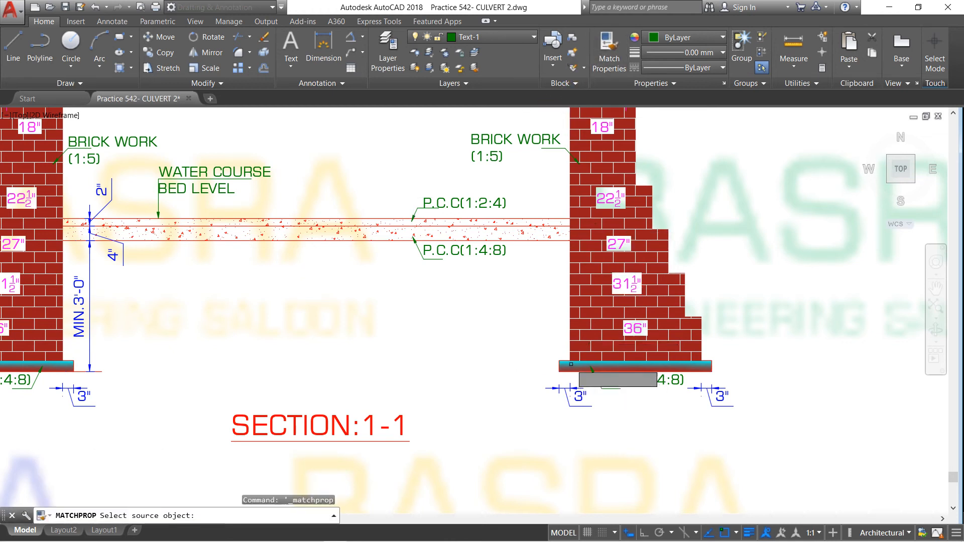
{"action": "left_click", "coordinate": [578, 367]}
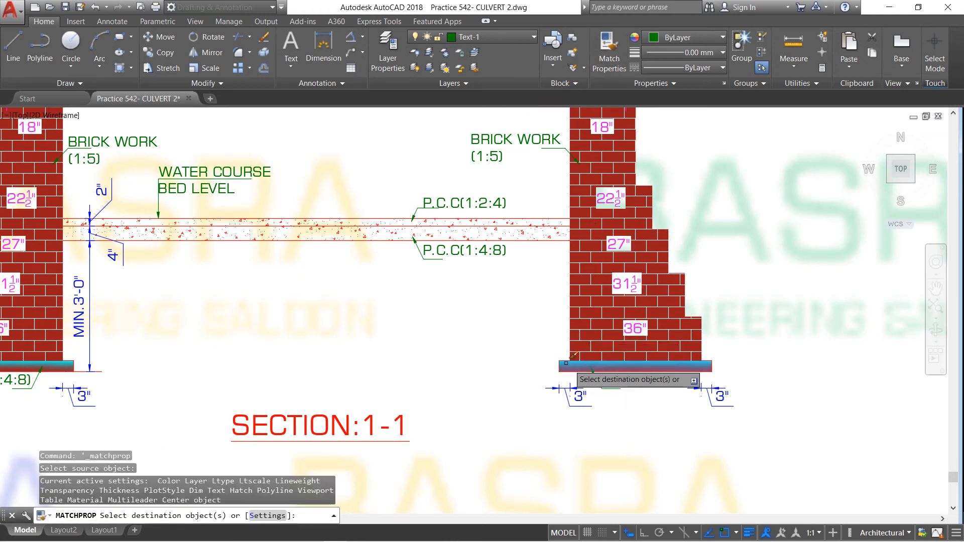
{"action": "left_click", "coordinate": [388, 222]}
{"action": "left_click", "coordinate": [368, 225]}
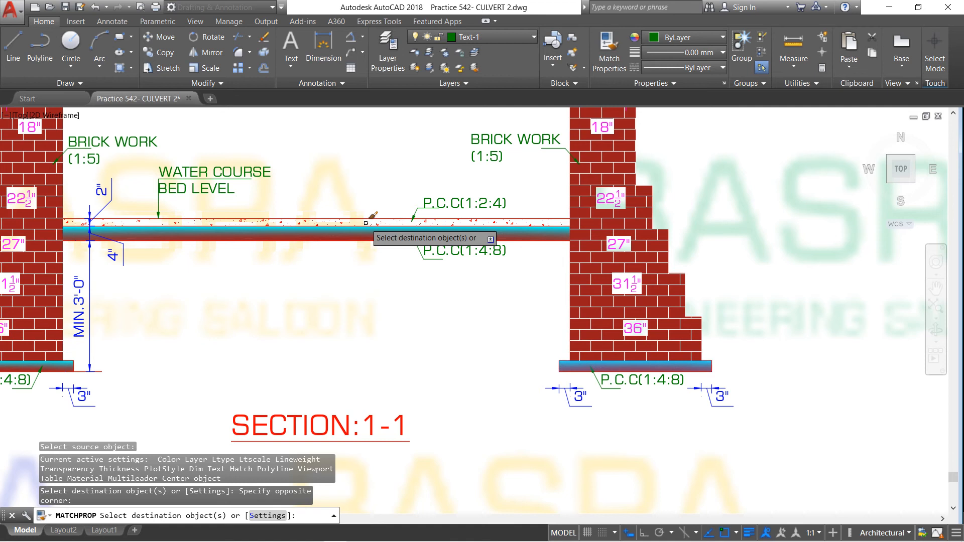
{"action": "scroll", "coordinate": [365, 222], "scroll_direction": "up", "scroll_amount": 2}
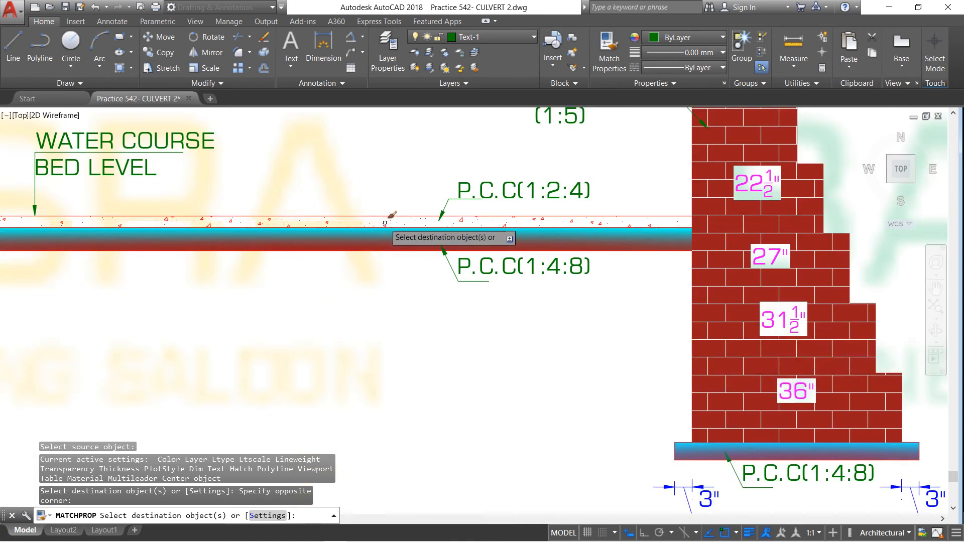
{"action": "left_click", "coordinate": [385, 222]}
{"action": "right_click", "coordinate": [366, 316]}
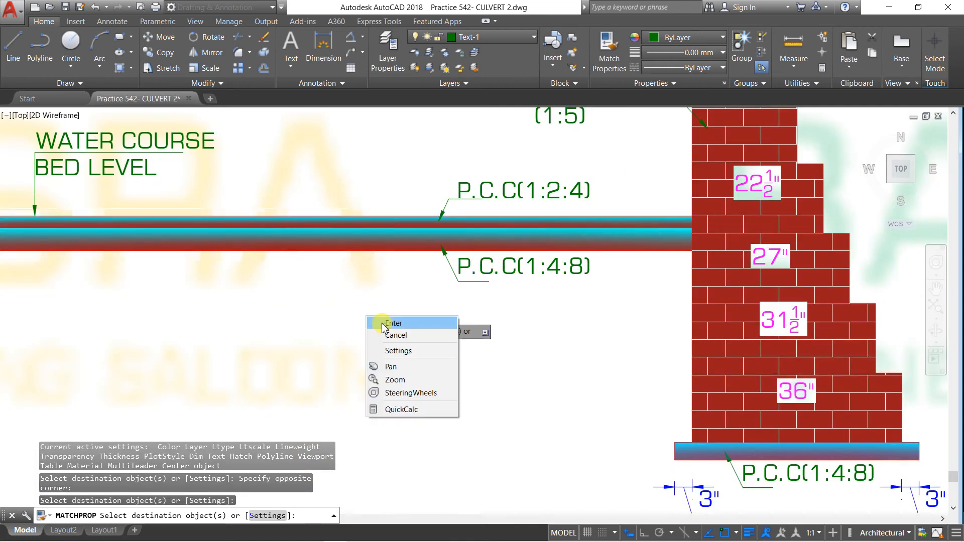
{"action": "left_click", "coordinate": [393, 323]}
Set the P.C.C(1:2:4) bed layer's second gradient colour to 248,215,49 and its first to Blue
{"action": "scroll", "coordinate": [382, 301], "scroll_direction": "down", "scroll_amount": 4}
{"action": "scroll", "coordinate": [377, 246], "scroll_direction": "up", "scroll_amount": 2}
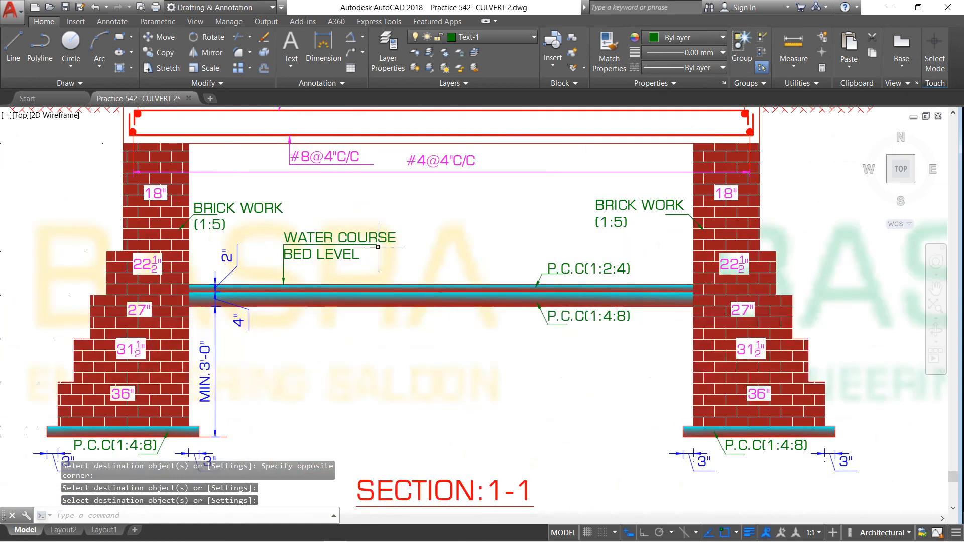
{"action": "scroll", "coordinate": [379, 264], "scroll_direction": "up", "scroll_amount": 2}
{"action": "left_click", "coordinate": [400, 301]}
{"action": "left_click", "coordinate": [399, 302]}
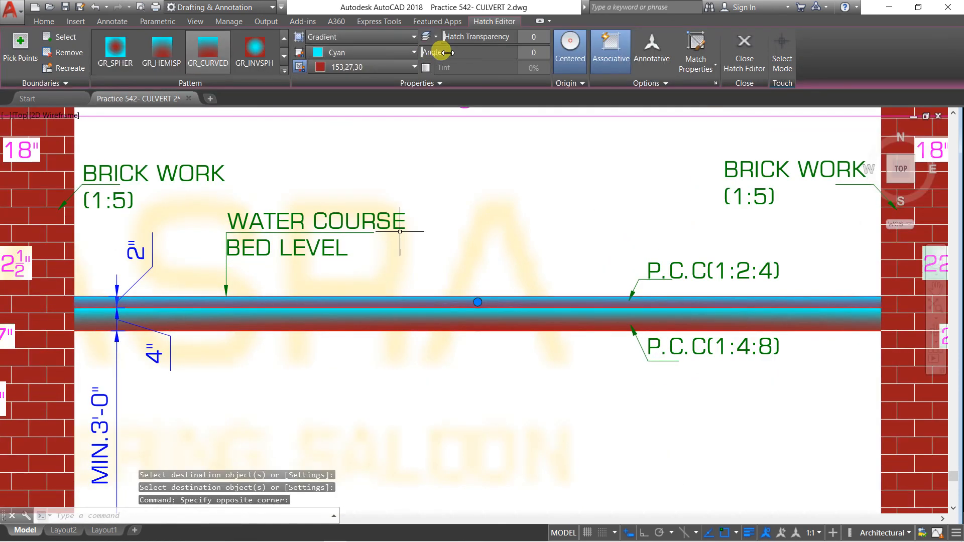
{"action": "left_click", "coordinate": [413, 68]}
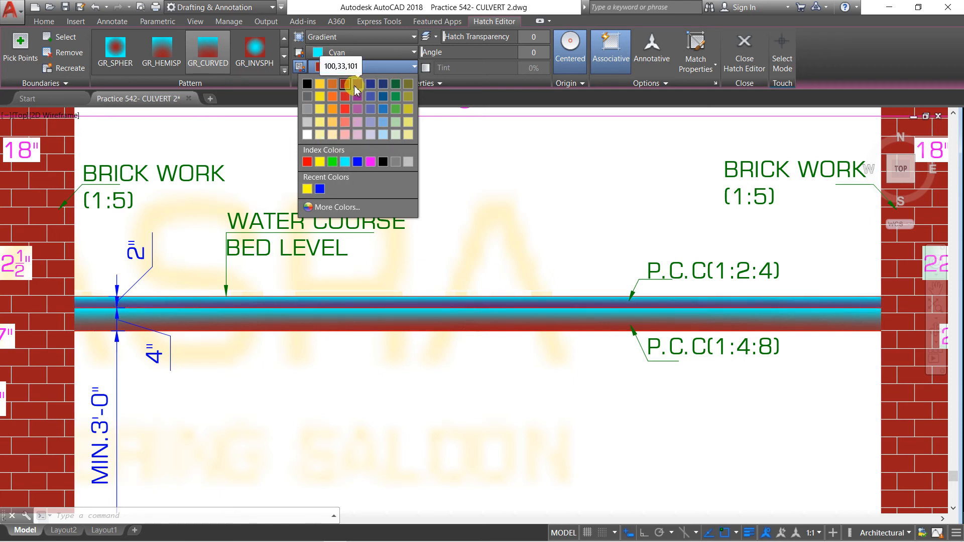
{"action": "left_click", "coordinate": [321, 89]}
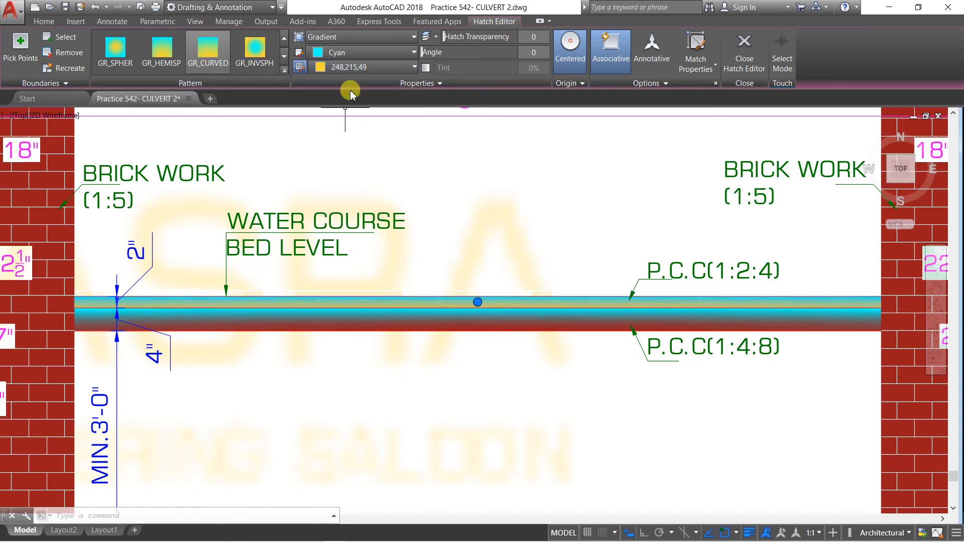
{"action": "left_click", "coordinate": [412, 52]}
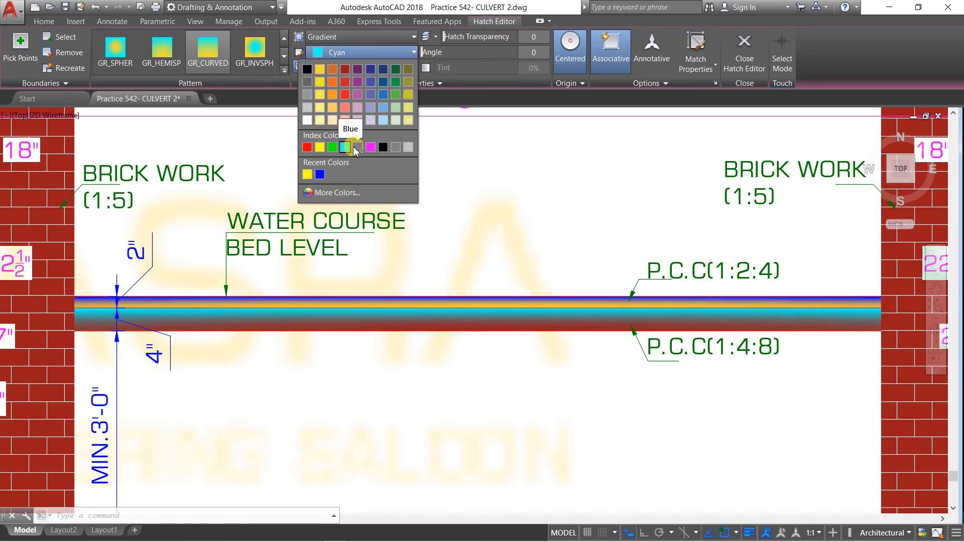
{"action": "left_click", "coordinate": [355, 148]}
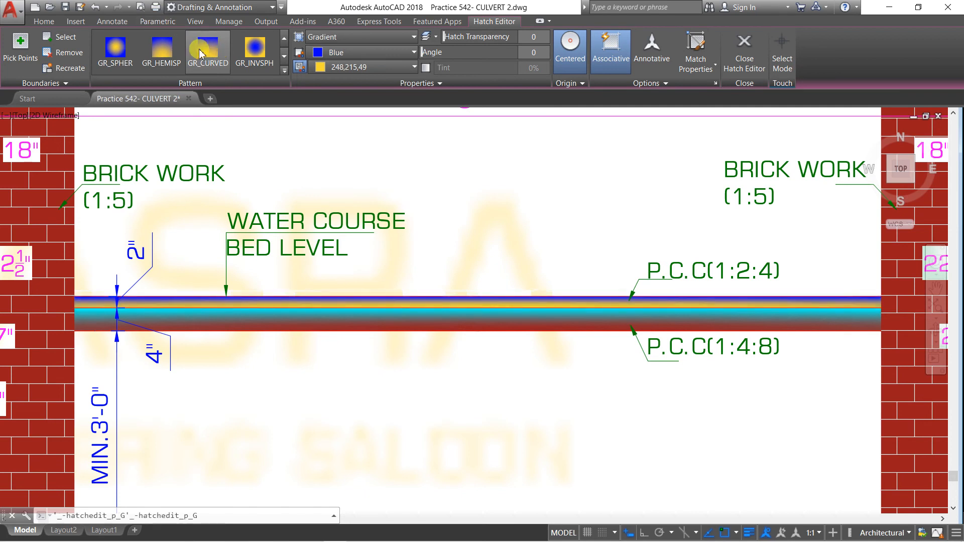
Change the gradient of the P.C.C(1:2:4) bed layer to GR_INVCUR
{"action": "scroll", "coordinate": [200, 54], "scroll_direction": "down", "scroll_amount": 1}
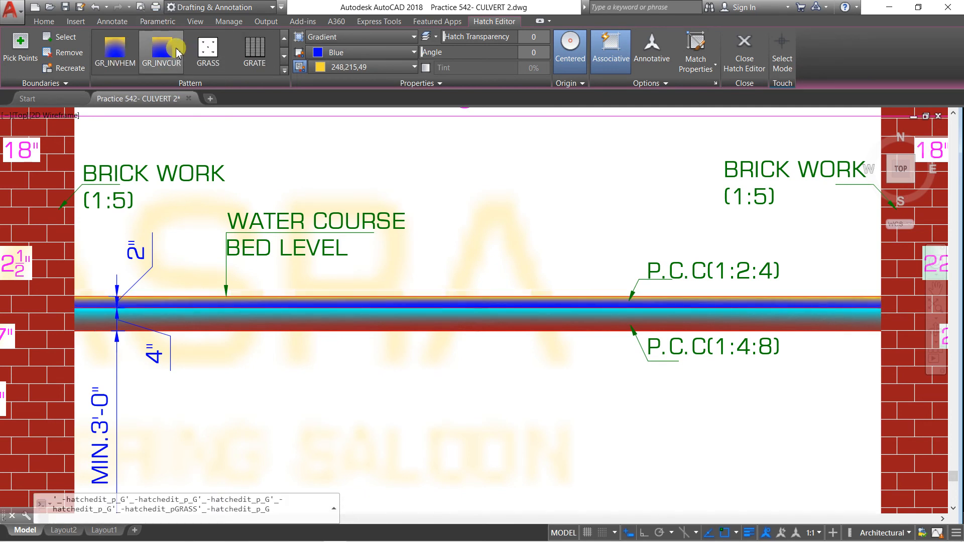
{"action": "left_click", "coordinate": [177, 54]}
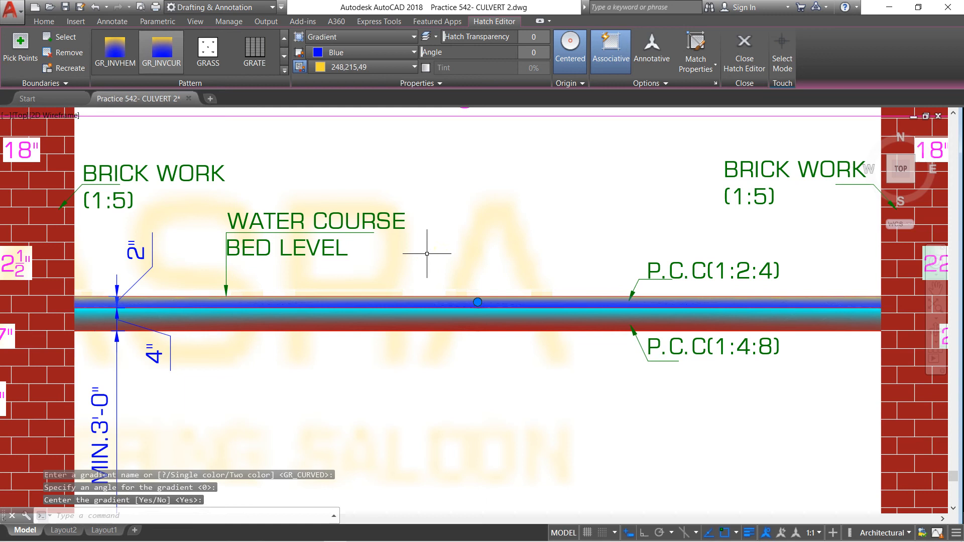
{"action": "scroll", "coordinate": [424, 266], "scroll_direction": "down", "scroll_amount": 2}
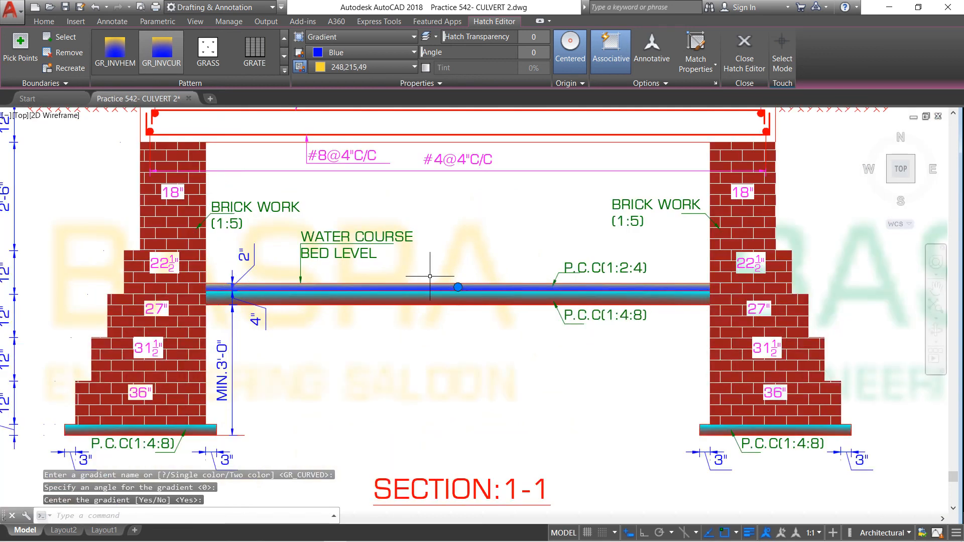
Set the P.C.C(1:2:4) bed layer's second gradient colour to 205,105,40 and its first to Yellow
{"action": "key", "text": "Escape"}
{"action": "scroll", "coordinate": [430, 281], "scroll_direction": "up", "scroll_amount": 2}
{"action": "scroll", "coordinate": [420, 292], "scroll_direction": "up", "scroll_amount": 2}
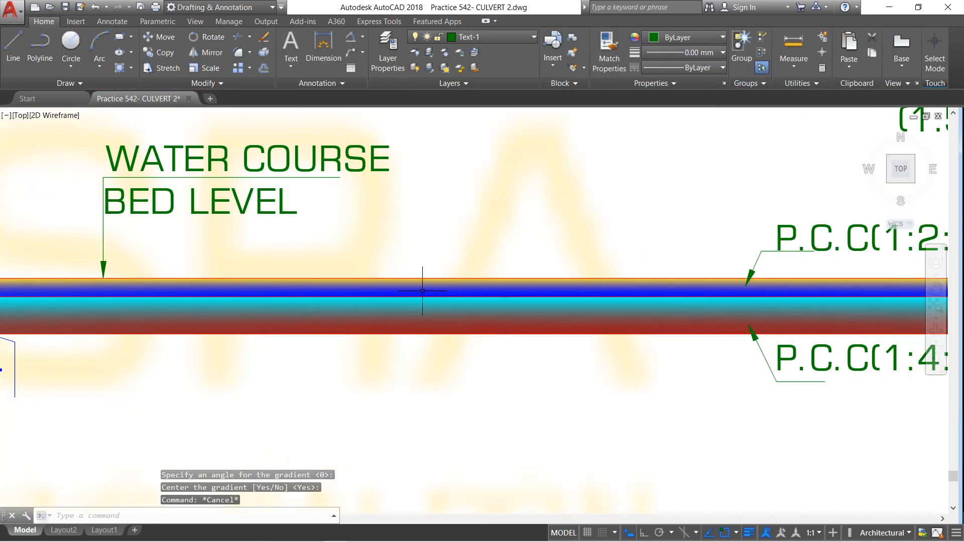
{"action": "left_click", "coordinate": [420, 290]}
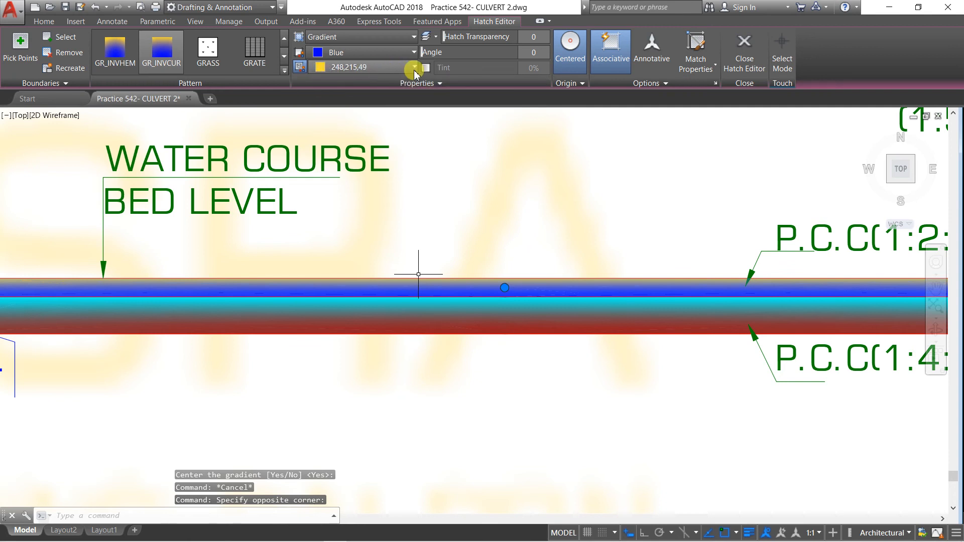
{"action": "left_click", "coordinate": [414, 67]}
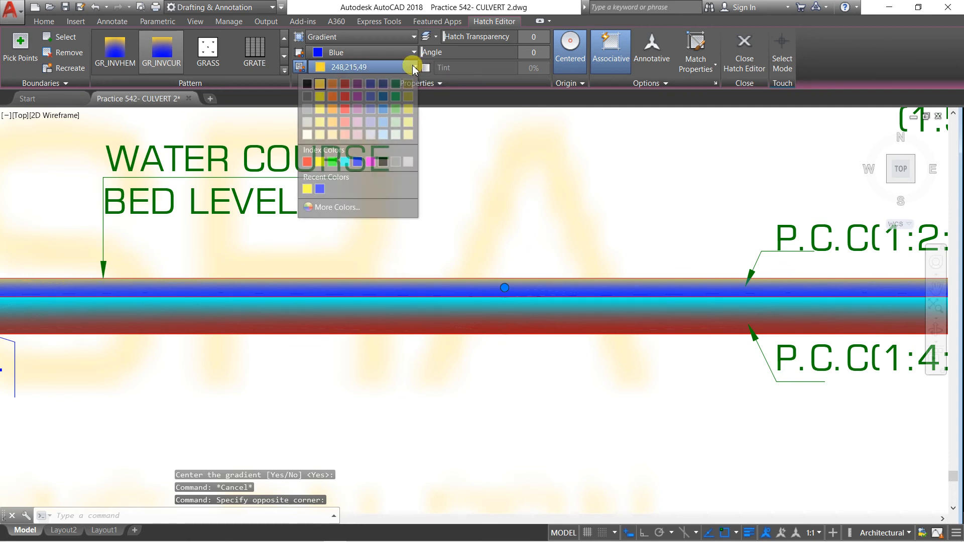
{"action": "left_click", "coordinate": [333, 85]}
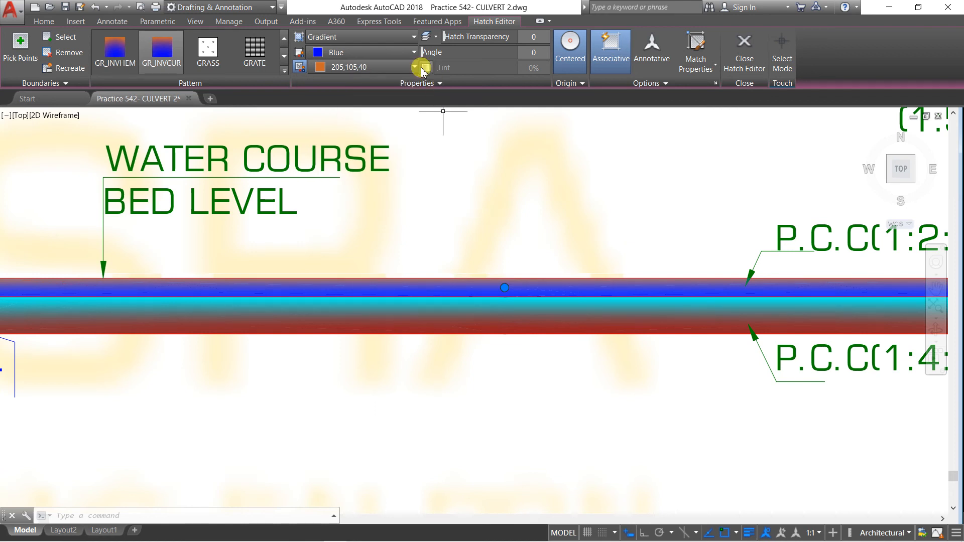
{"action": "left_click", "coordinate": [399, 52]}
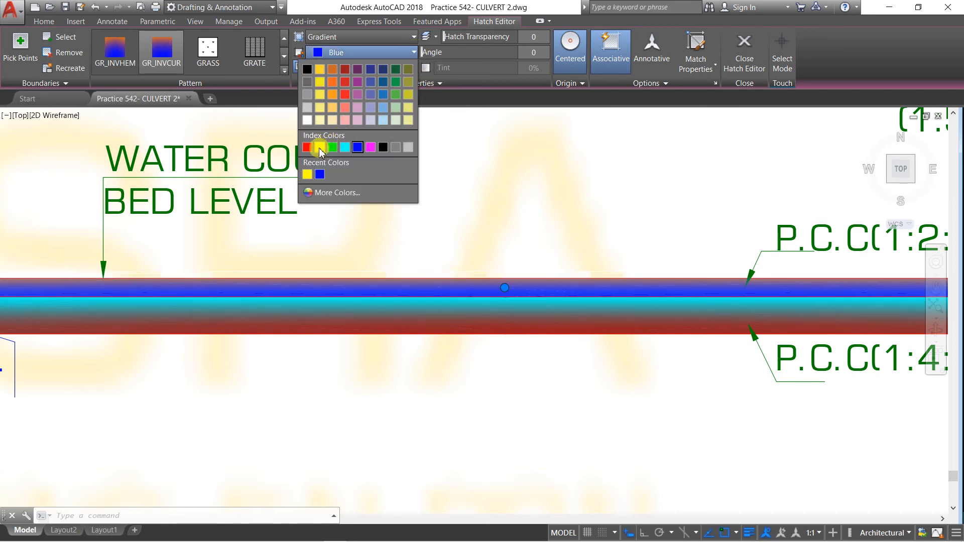
{"action": "left_click", "coordinate": [319, 147]}
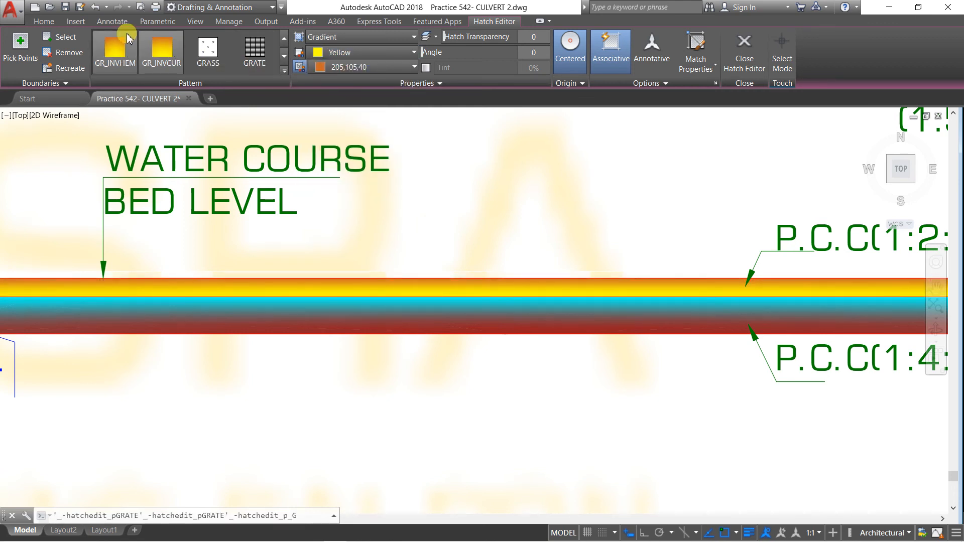
Change the gradient pattern of the P.C.C(1:2:4) bed layer to GR_CURVED
{"action": "scroll", "coordinate": [123, 40], "scroll_direction": "up", "scroll_amount": 1}
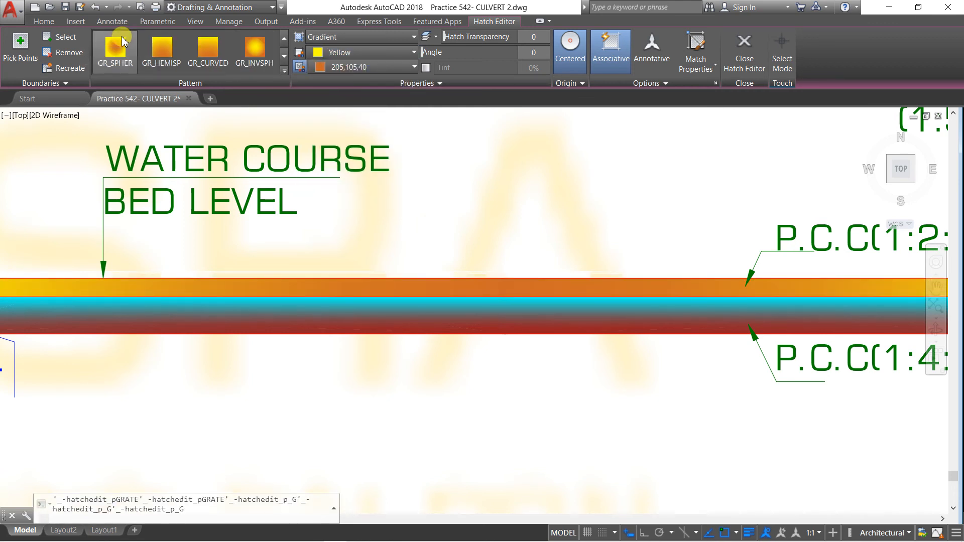
{"action": "left_click", "coordinate": [207, 48]}
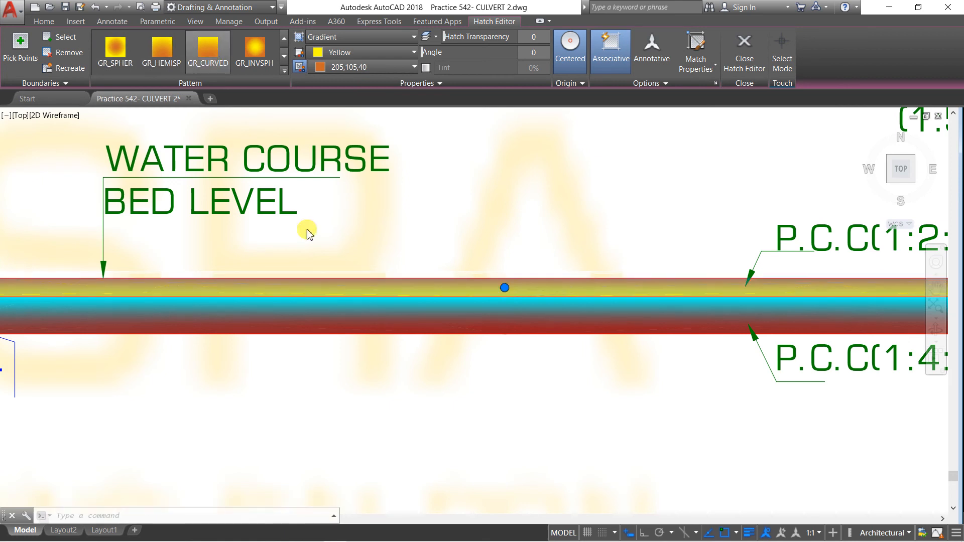
{"action": "key", "text": "Escape"}
{"action": "scroll", "coordinate": [359, 274], "scroll_direction": "down", "scroll_amount": 4}
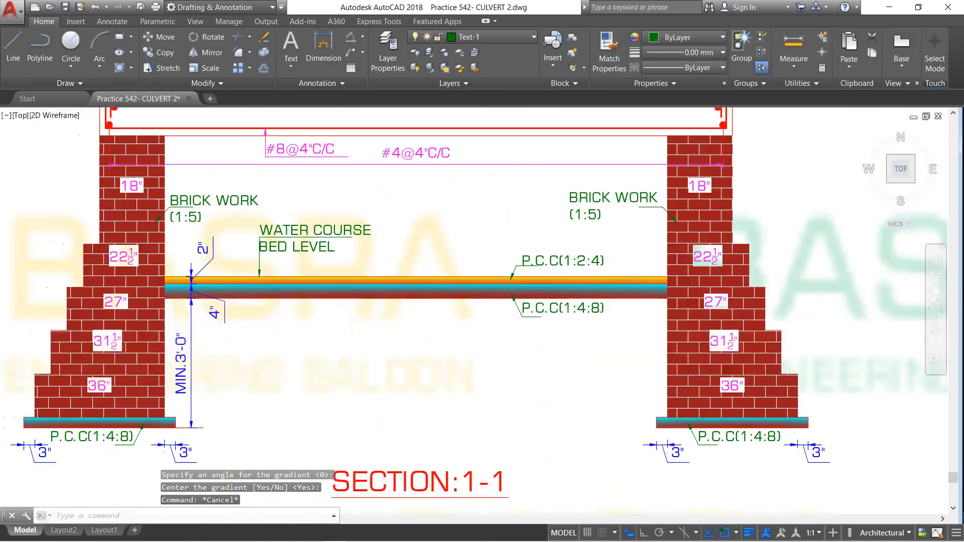
Fill the whole top slab of Section 1-1, inside and around the reinforcement, with a Solid ByLayer hatch
{"action": "scroll", "coordinate": [341, 281], "scroll_direction": "down", "scroll_amount": 2}
{"action": "scroll", "coordinate": [338, 270], "scroll_direction": "up", "scroll_amount": 2}
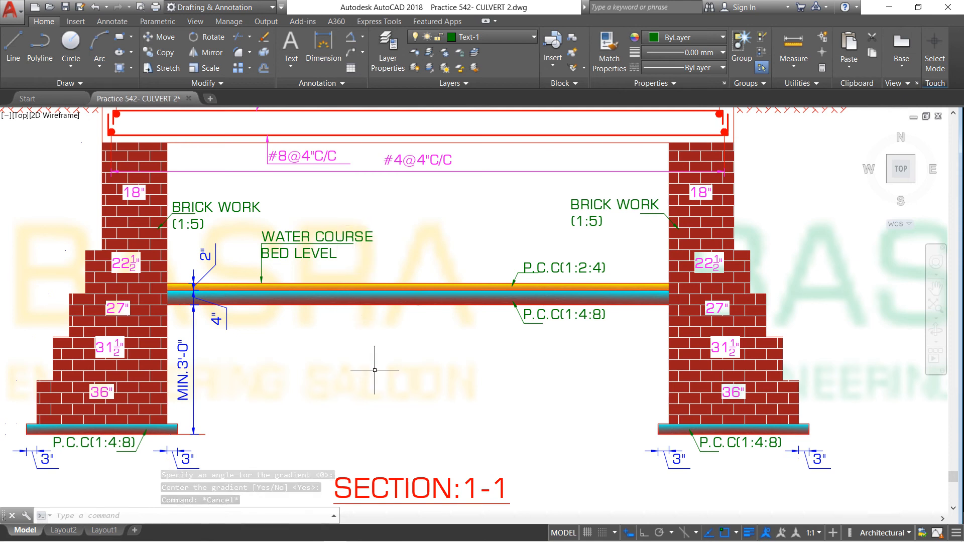
{"action": "scroll", "coordinate": [375, 370], "scroll_direction": "down", "scroll_amount": 2}
{"action": "scroll", "coordinate": [265, 159], "scroll_direction": "up", "scroll_amount": 2}
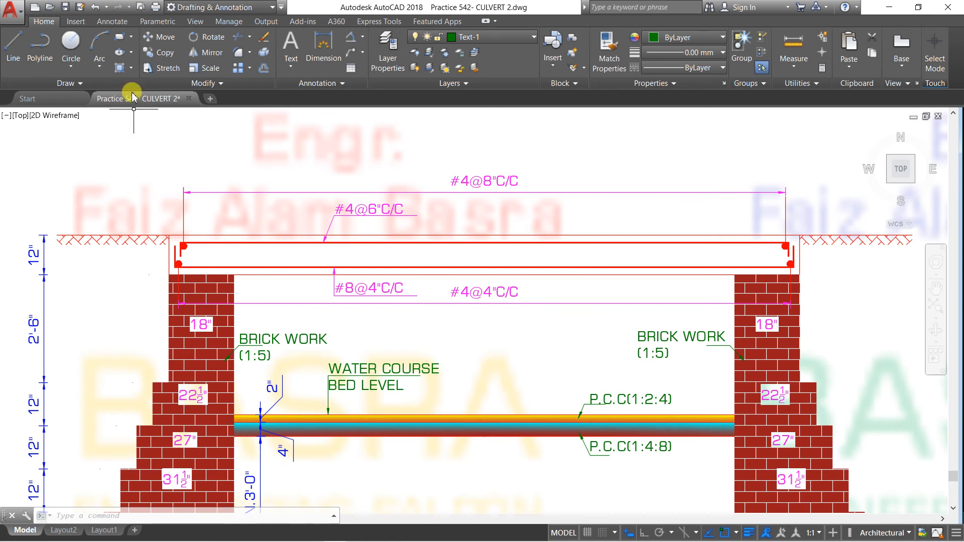
{"action": "left_click", "coordinate": [118, 69]}
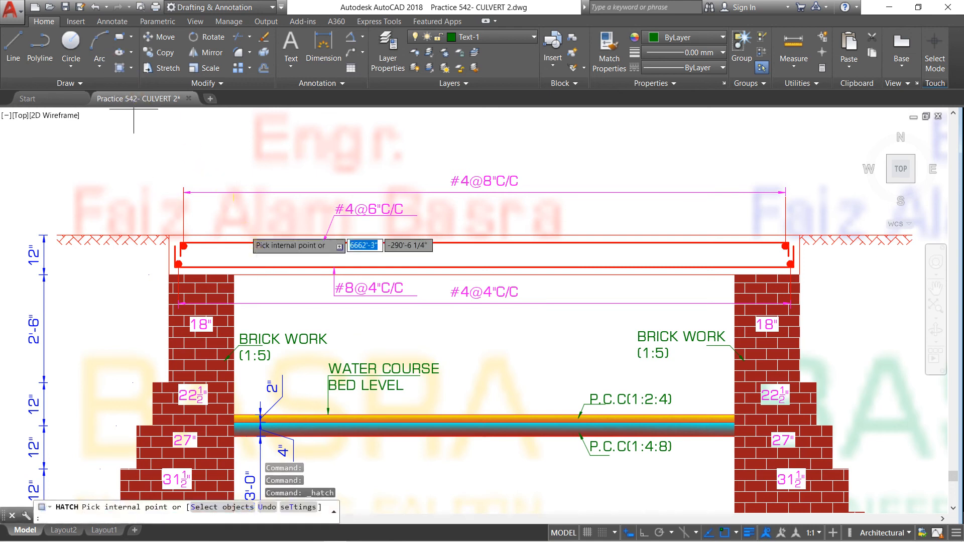
{"action": "left_click", "coordinate": [254, 255]}
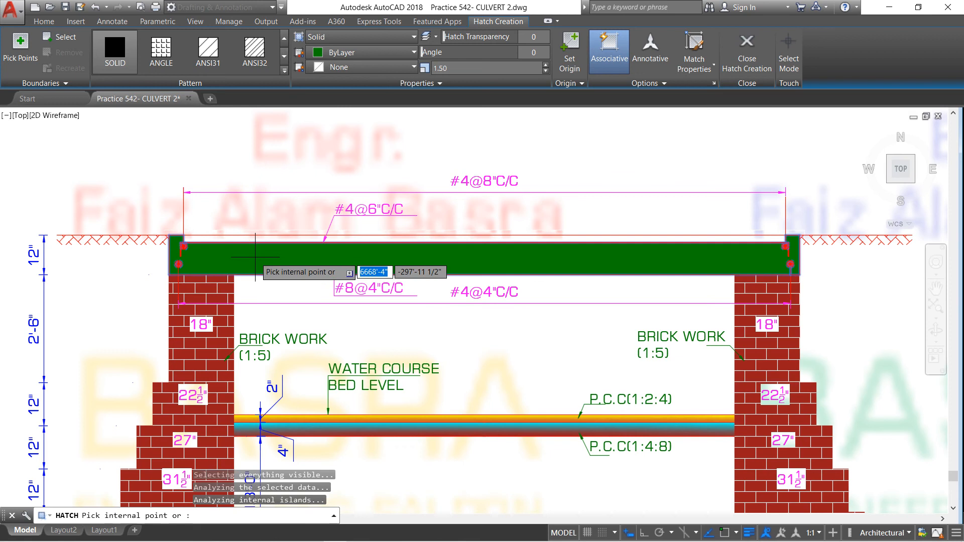
{"action": "left_click", "coordinate": [244, 239]}
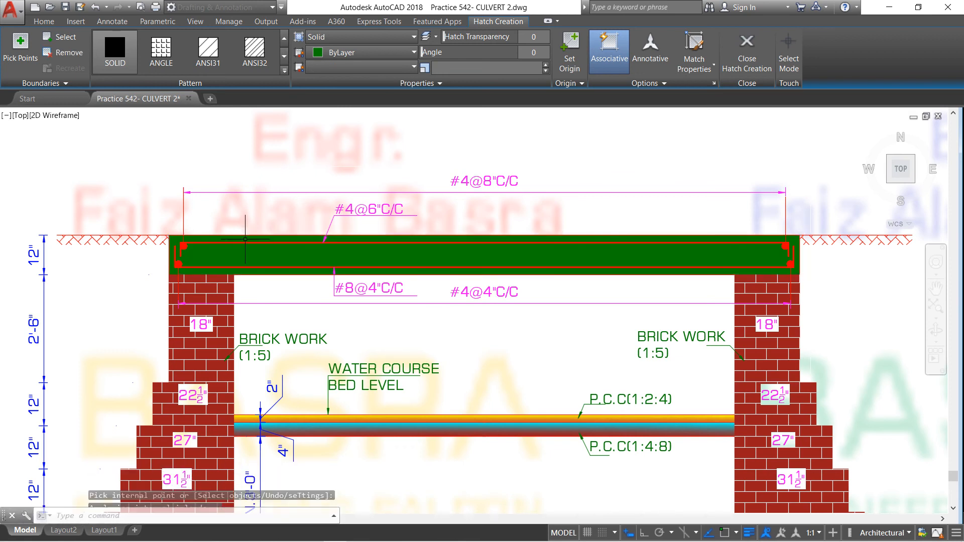
{"action": "left_click", "coordinate": [747, 59]}
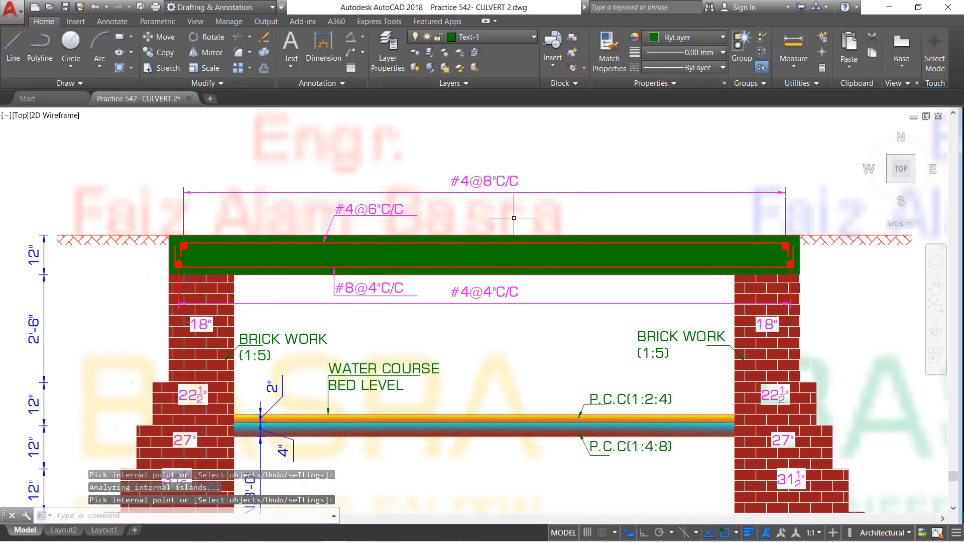
Match the properties of the P.C.C(1:4:8) bed layer's gradient onto the top slab's hatch
{"action": "left_click", "coordinate": [613, 45]}
{"action": "scroll", "coordinate": [500, 460], "scroll_direction": "up", "scroll_amount": 2}
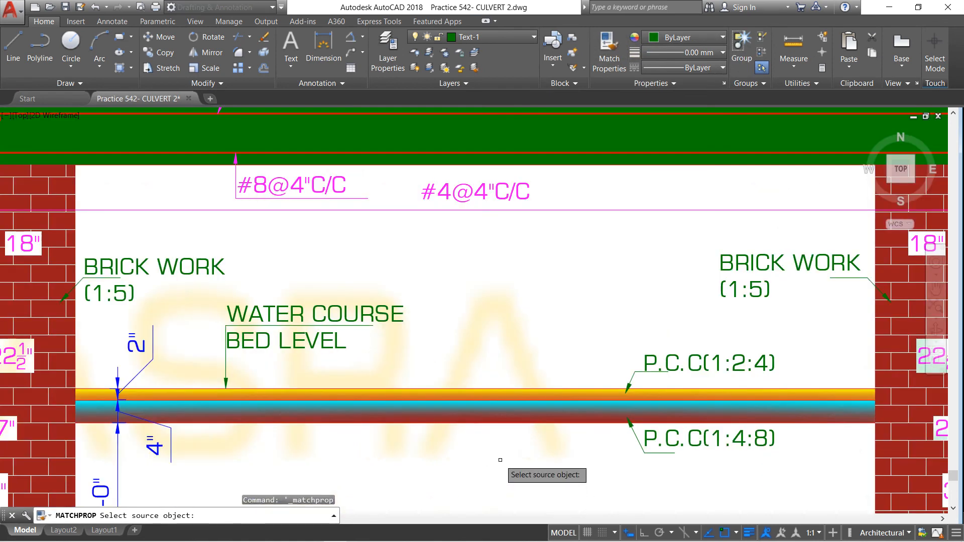
{"action": "left_click", "coordinate": [498, 413]}
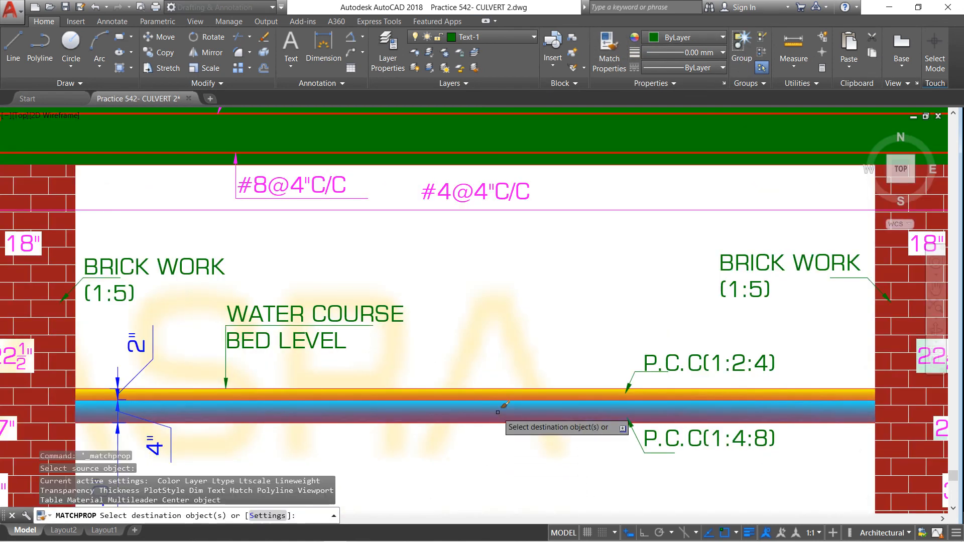
{"action": "scroll", "coordinate": [498, 412], "scroll_direction": "down", "scroll_amount": 5}
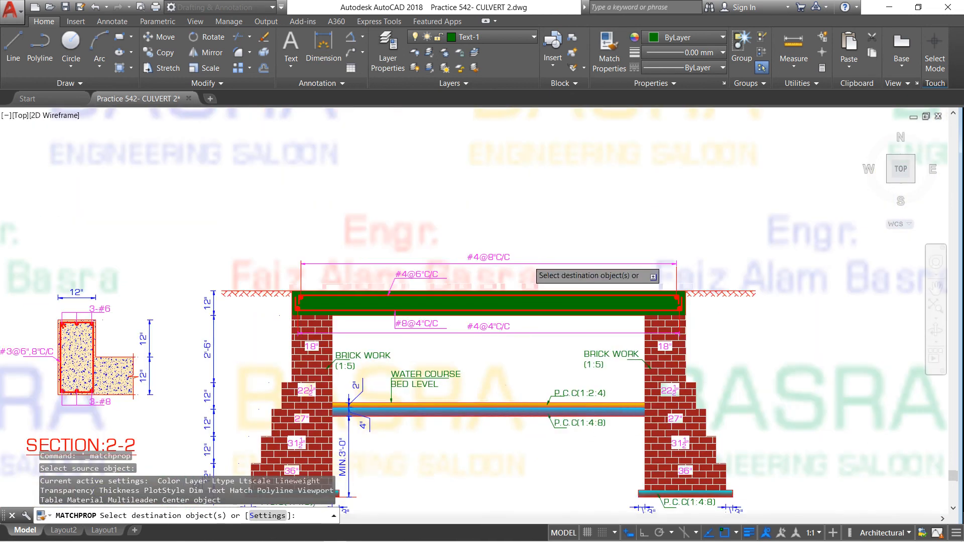
{"action": "scroll", "coordinate": [512, 358], "scroll_direction": "up", "scroll_amount": 4}
{"action": "left_click", "coordinate": [503, 311]}
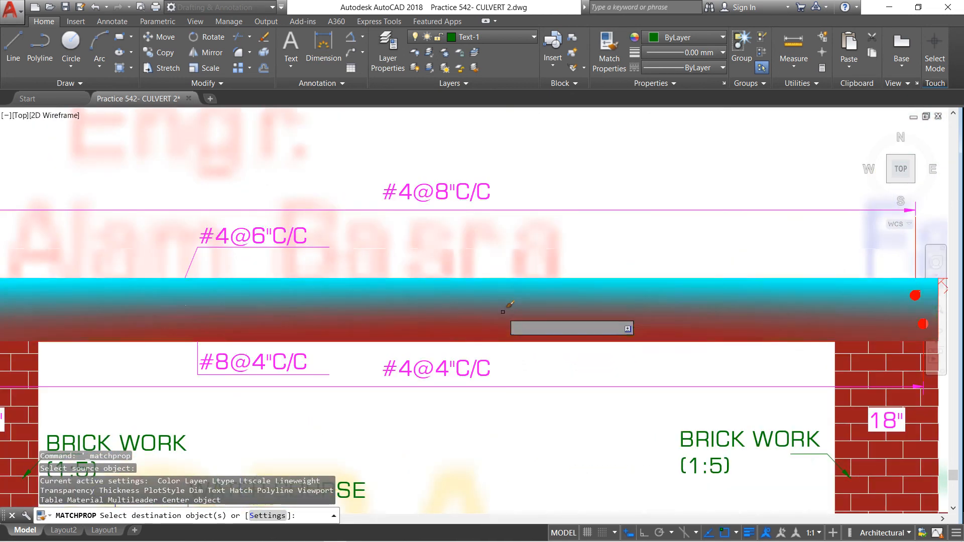
{"action": "right_click", "coordinate": [504, 310]}
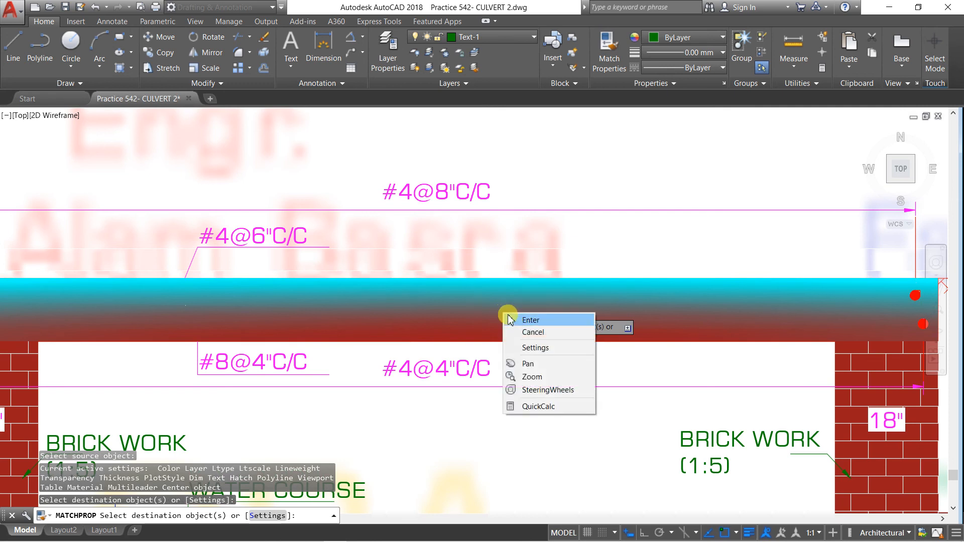
{"action": "left_click", "coordinate": [517, 318]}
Try Yellow as the second gradient colour of the top slab's hatch
{"action": "scroll", "coordinate": [503, 314], "scroll_direction": "down", "scroll_amount": 2}
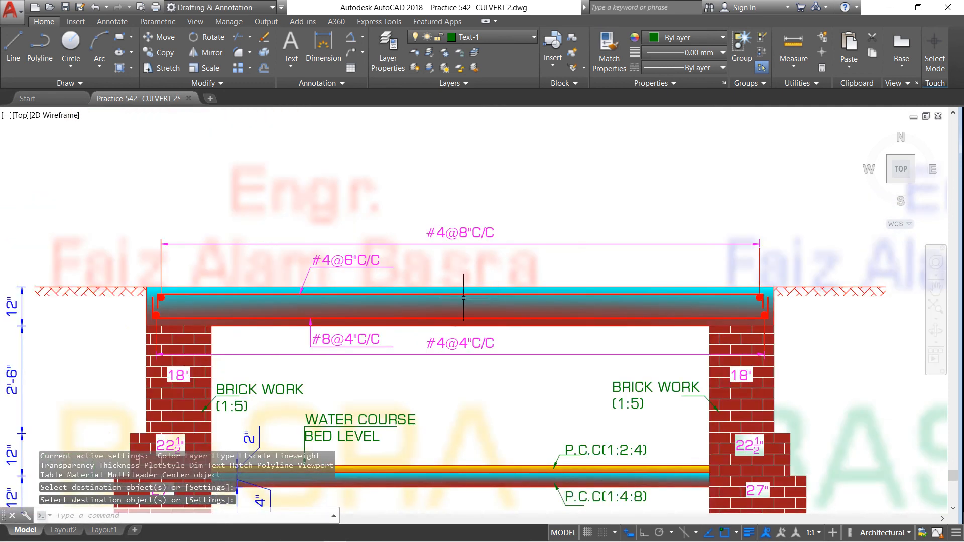
{"action": "scroll", "coordinate": [436, 287], "scroll_direction": "up", "scroll_amount": 2}
{"action": "left_click", "coordinate": [451, 307]}
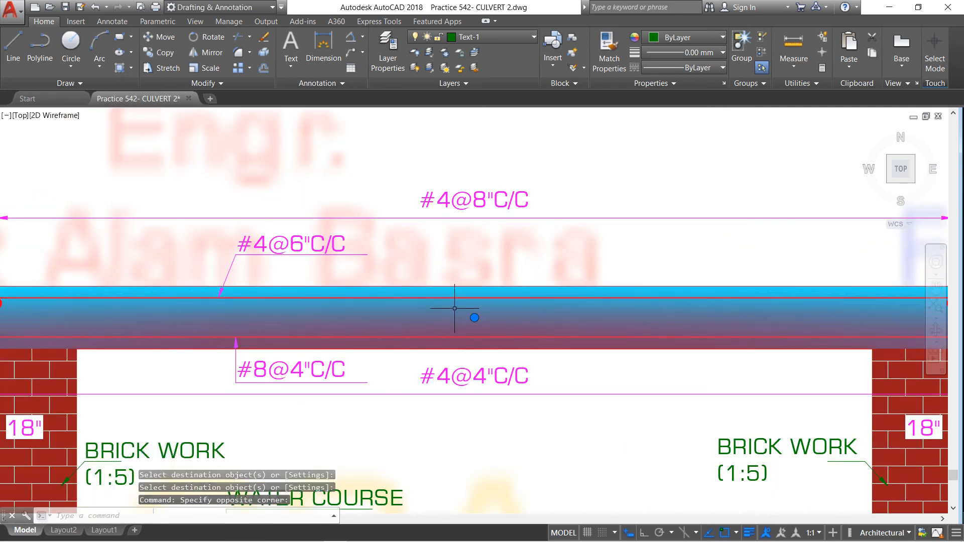
{"action": "left_click", "coordinate": [414, 67]}
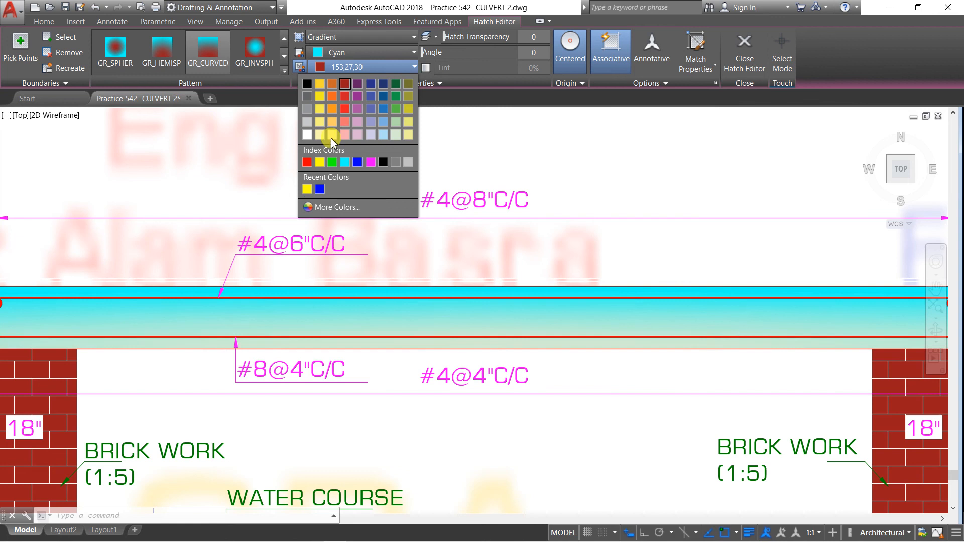
{"action": "left_click", "coordinate": [320, 162]}
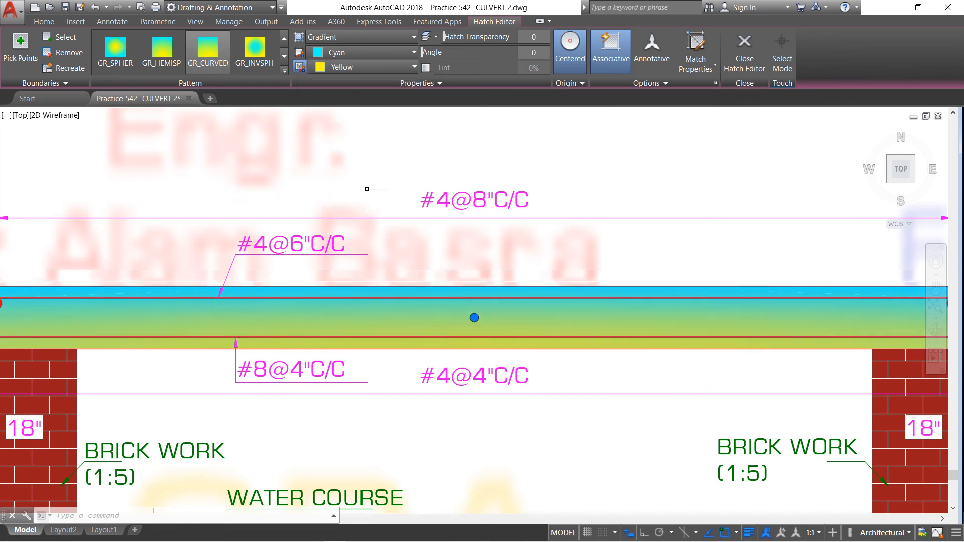
{"action": "key", "text": "Escape"}
Try 205,105,40 as the top slab hatch's second gradient colour and 247,171,174 as its first
{"action": "scroll", "coordinate": [369, 188], "scroll_direction": "down", "scroll_amount": 3}
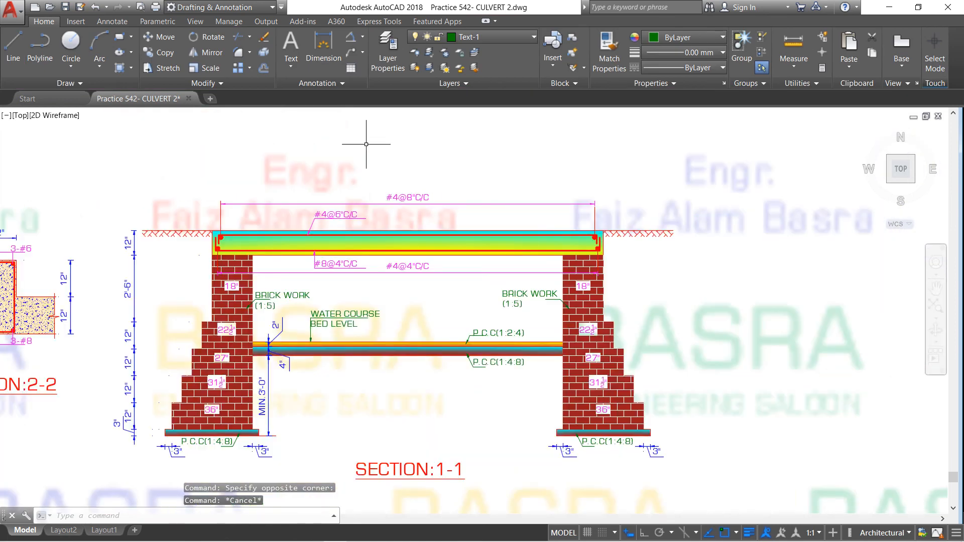
{"action": "scroll", "coordinate": [346, 185], "scroll_direction": "up", "scroll_amount": 2}
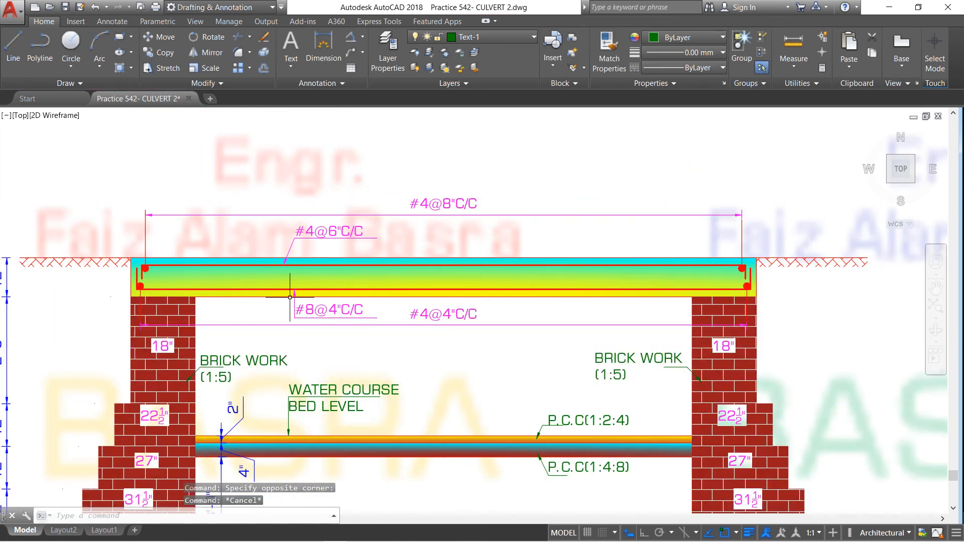
{"action": "left_click", "coordinate": [278, 277]}
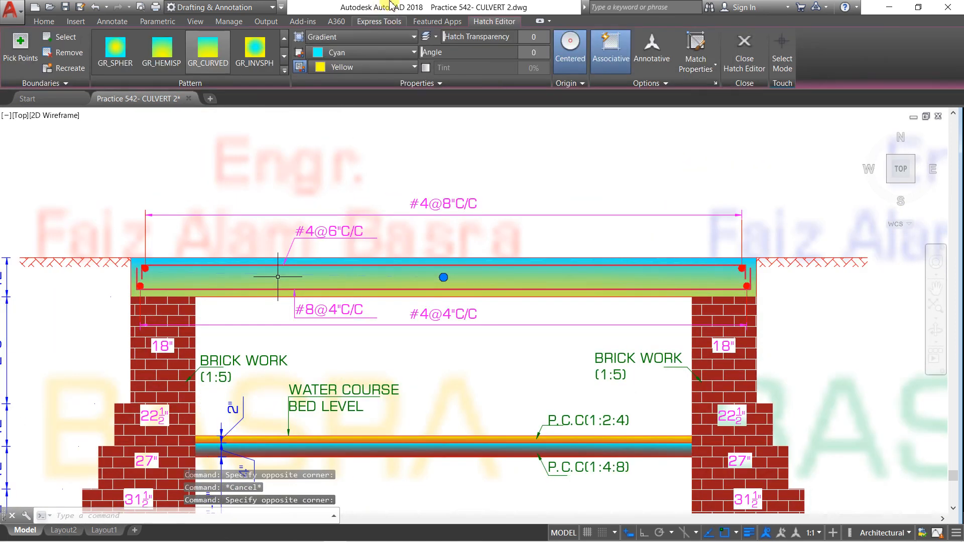
{"action": "left_click", "coordinate": [413, 67]}
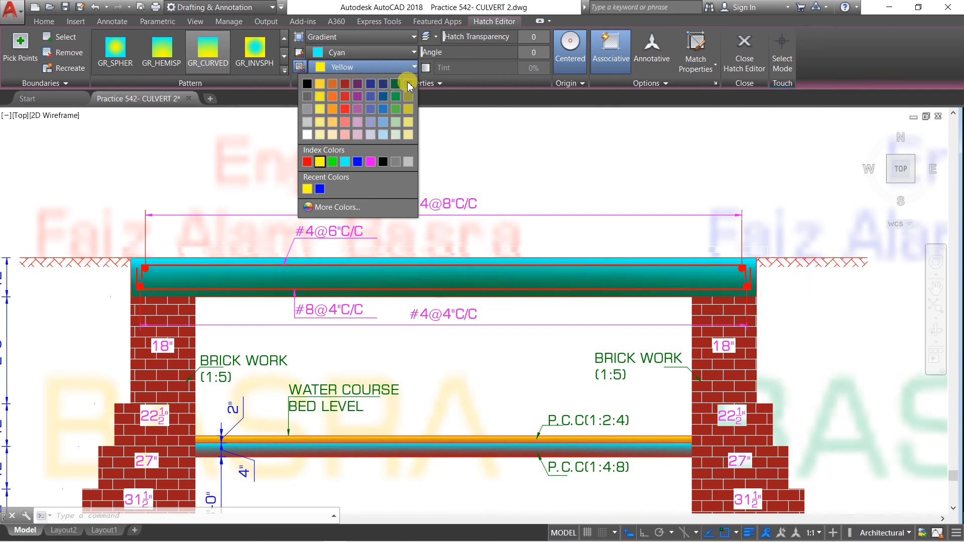
{"action": "left_click", "coordinate": [332, 86]}
{"action": "left_click", "coordinate": [413, 54]}
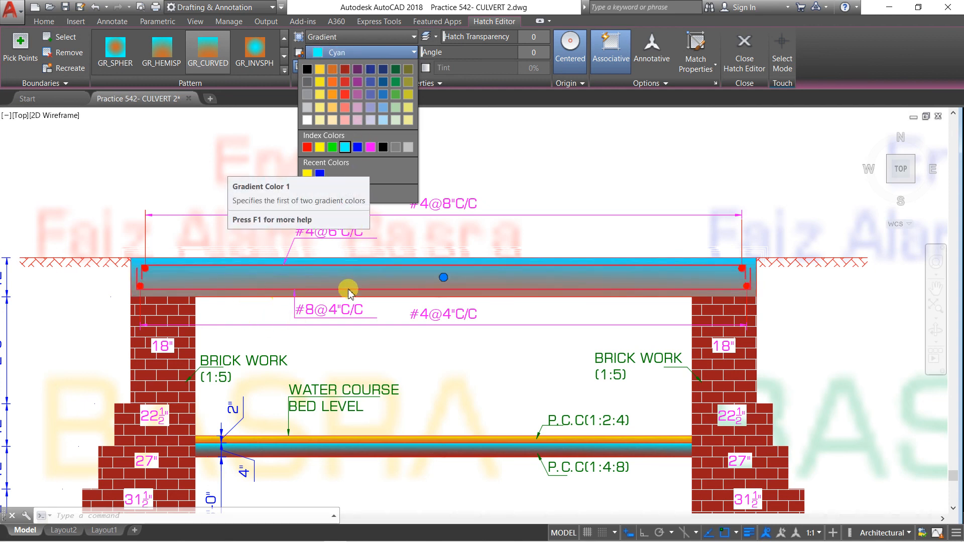
{"action": "scroll", "coordinate": [286, 281], "scroll_direction": "up", "scroll_amount": 2}
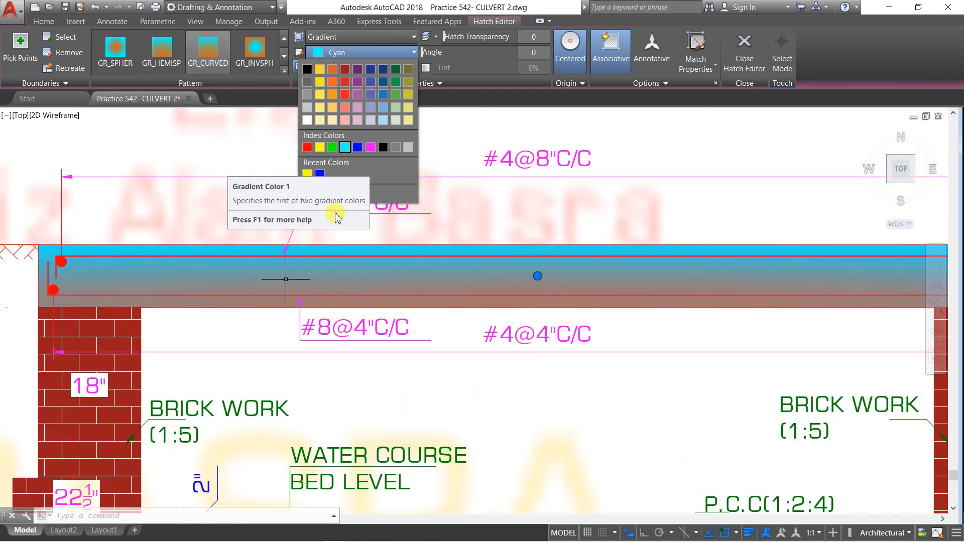
{"action": "left_click", "coordinate": [345, 120]}
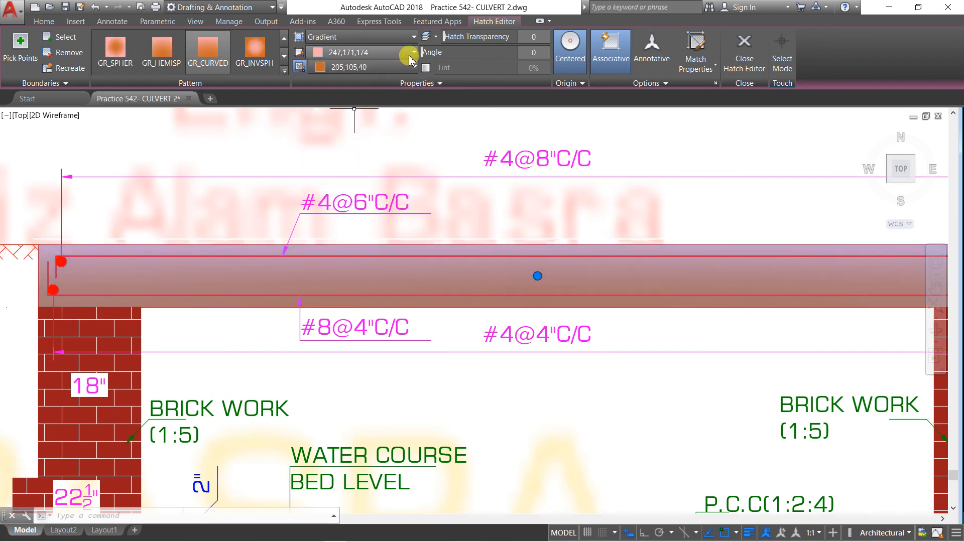
Set the top slab hatch's second gradient colour to 247,171,174 and its first to 254,234,185
{"action": "left_click", "coordinate": [414, 66]}
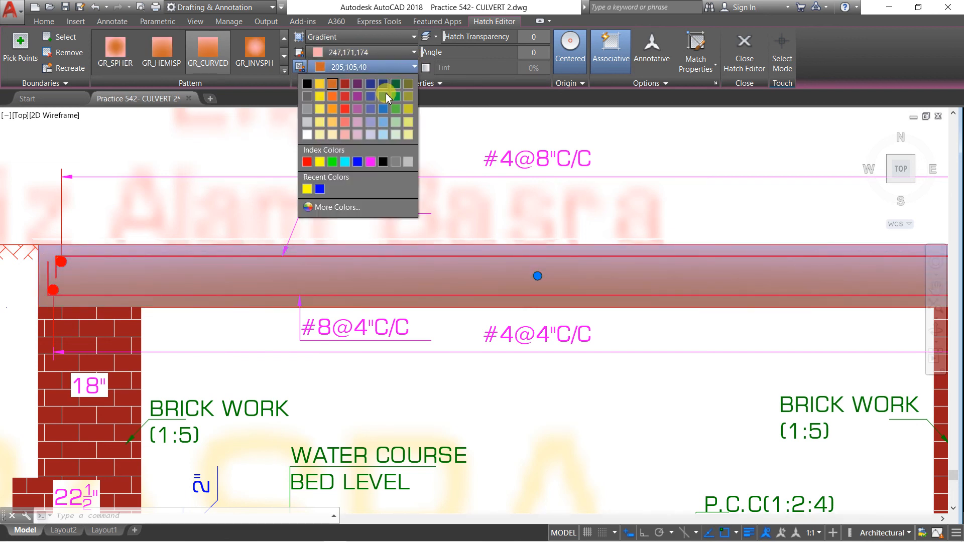
{"action": "left_click", "coordinate": [345, 122]}
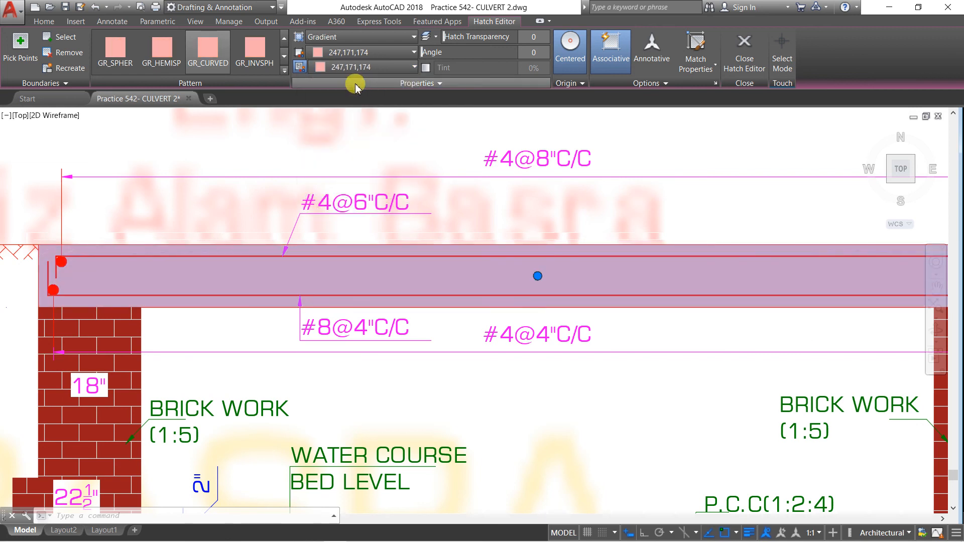
{"action": "left_click", "coordinate": [410, 52]}
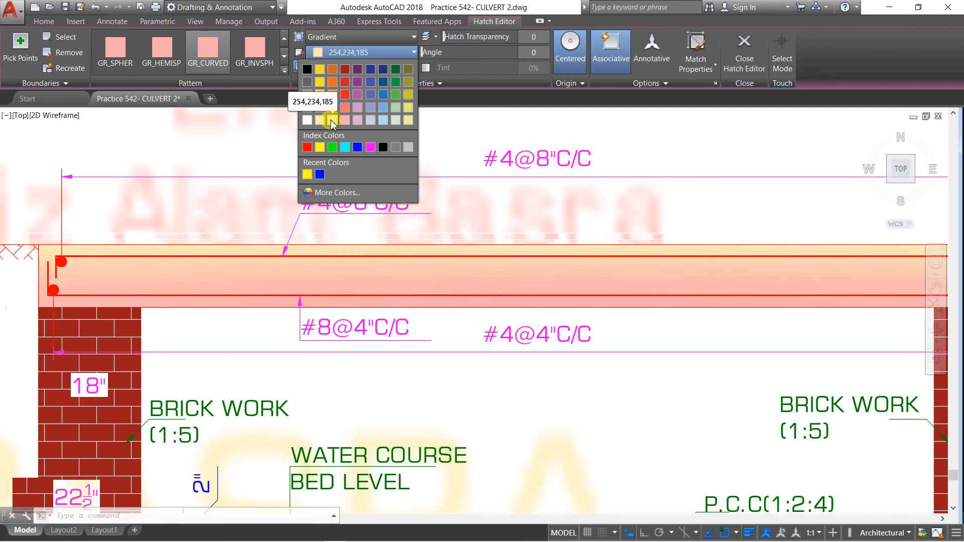
{"action": "left_click", "coordinate": [332, 120]}
{"action": "key", "text": "Escape"}
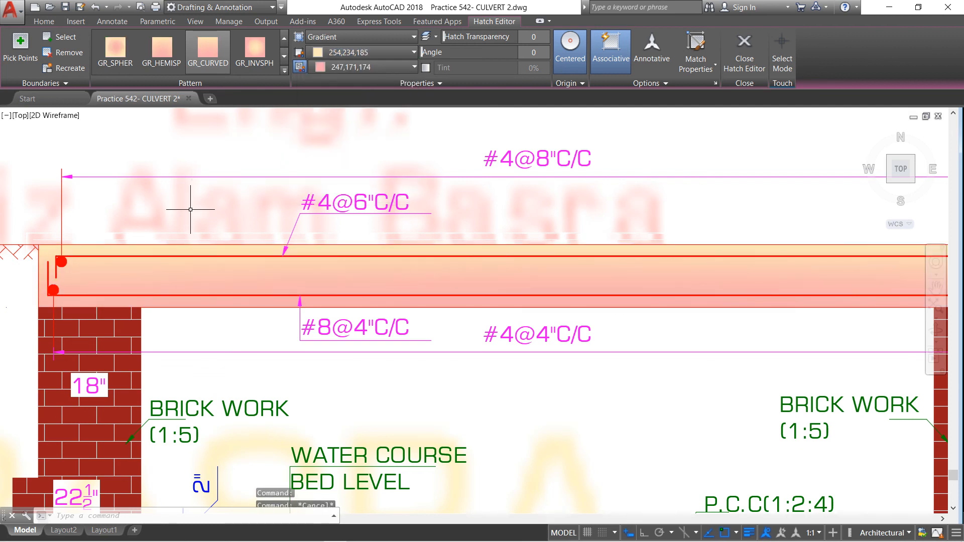
Review the finished slab gradient on the Section 1-1 copy and the layout of the whole culvert drawing
{"action": "scroll", "coordinate": [195, 215], "scroll_direction": "down", "scroll_amount": 4}
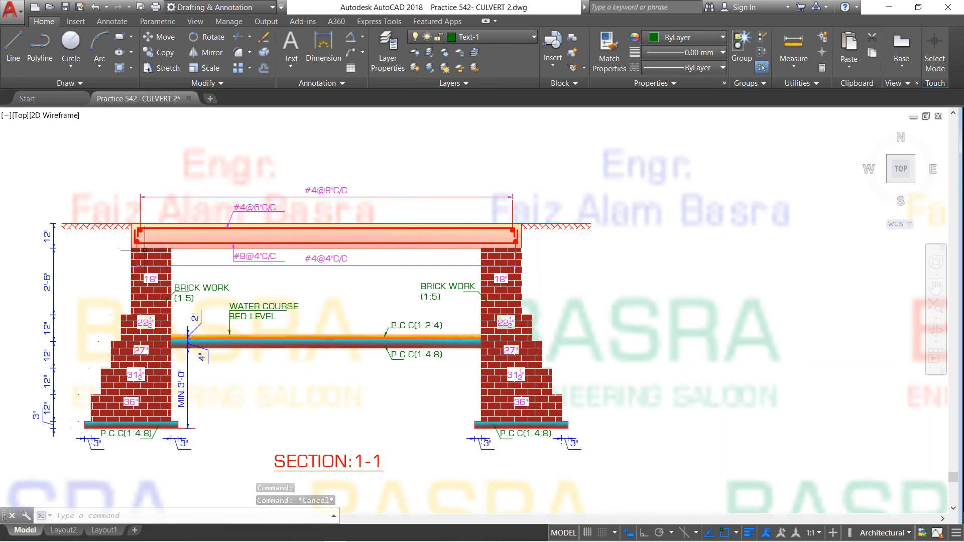
{"action": "scroll", "coordinate": [381, 219], "scroll_direction": "down", "scroll_amount": 4}
{"action": "scroll", "coordinate": [257, 221], "scroll_direction": "up", "scroll_amount": 4}
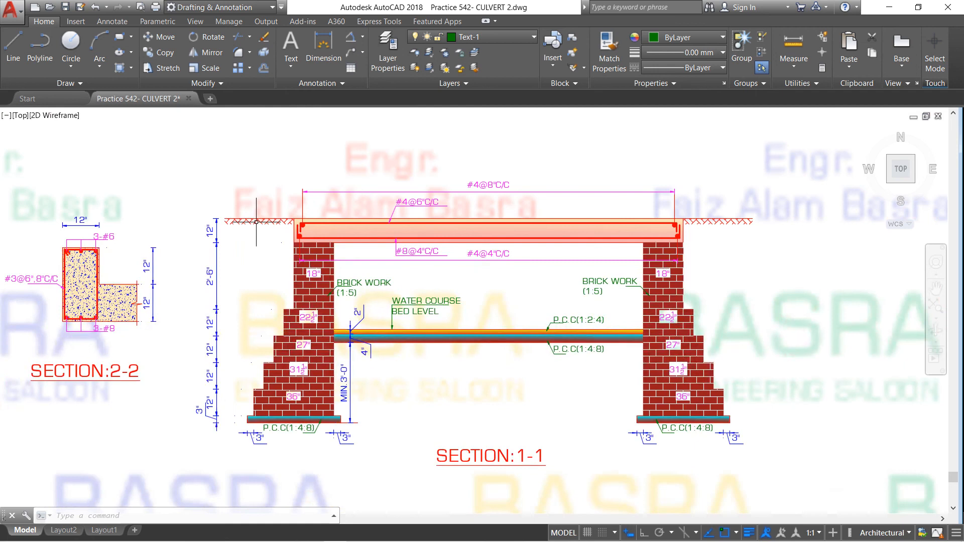
{"action": "scroll", "coordinate": [256, 218], "scroll_direction": "down", "scroll_amount": 3}
{"action": "scroll", "coordinate": [393, 233], "scroll_direction": "down", "scroll_amount": 2}
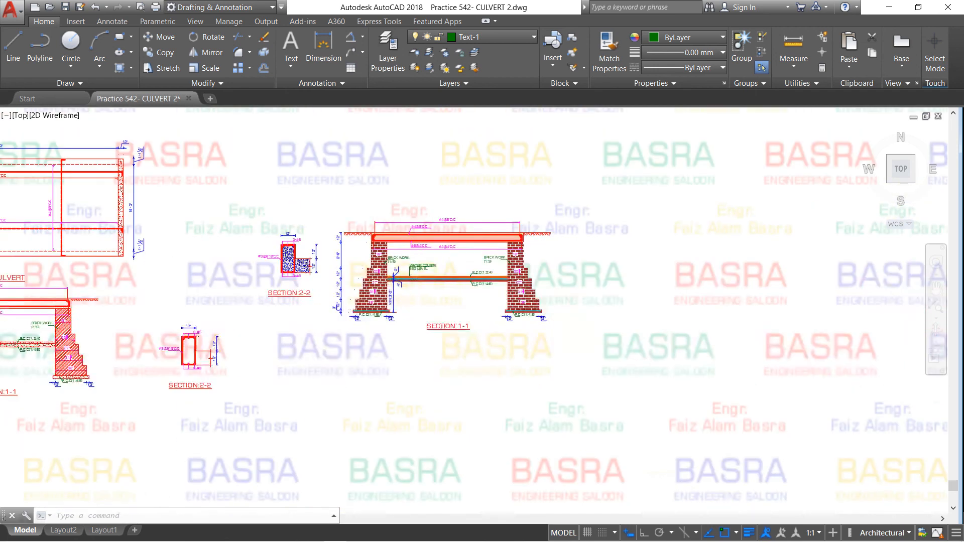
{"action": "scroll", "coordinate": [446, 249], "scroll_direction": "down", "scroll_amount": 2}
{"action": "scroll", "coordinate": [47, 215], "scroll_direction": "up", "scroll_amount": 2}
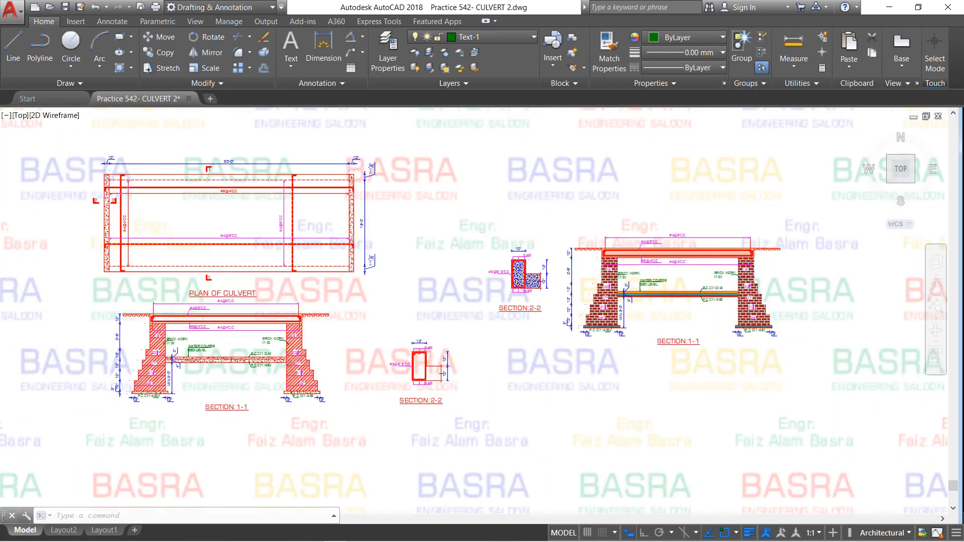
{"action": "scroll", "coordinate": [166, 228], "scroll_direction": "down", "scroll_amount": 2}
{"action": "scroll", "coordinate": [50, 191], "scroll_direction": "up", "scroll_amount": 2}
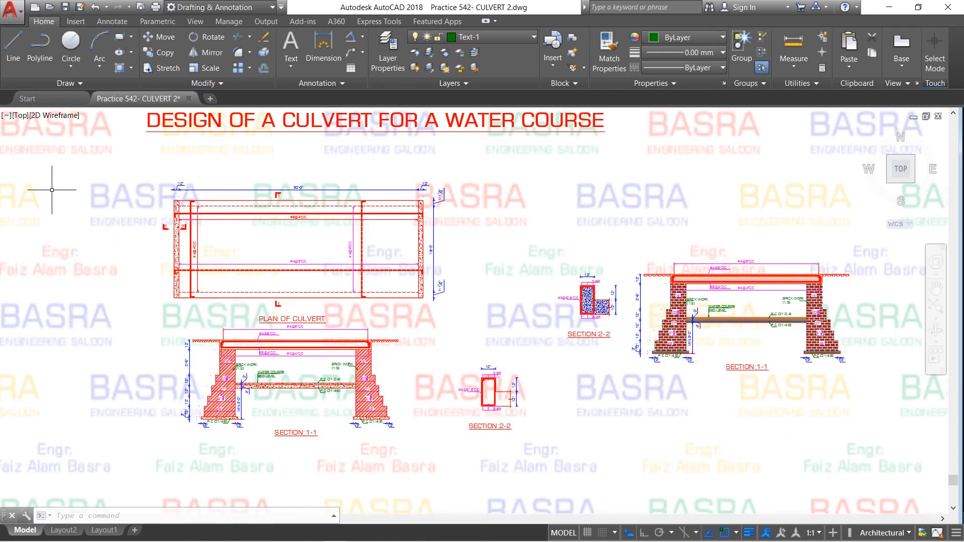
Examine the culvert plan and the original Sections 1-1 and 2-2, including their dimensions, reinforcement and material labels
{"action": "scroll", "coordinate": [163, 219], "scroll_direction": "up", "scroll_amount": 2}
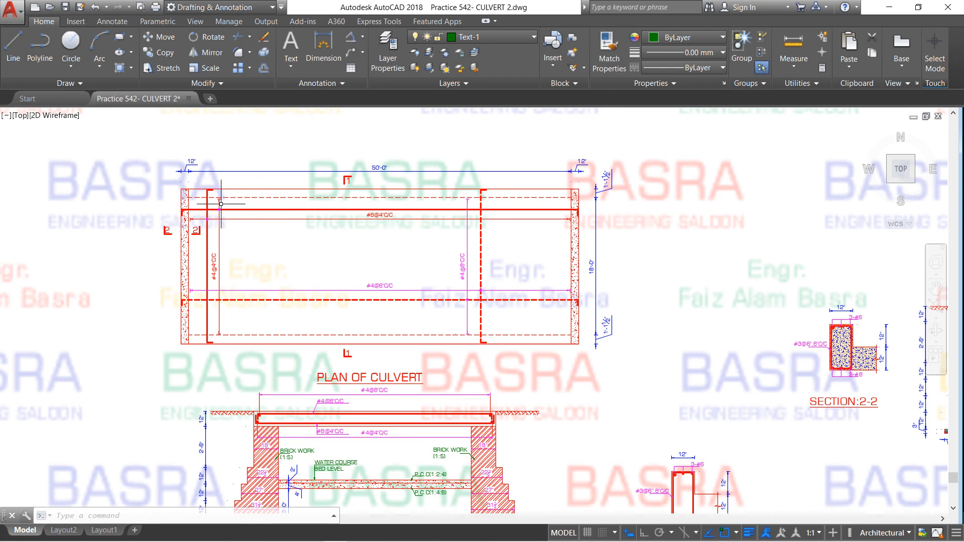
{"action": "scroll", "coordinate": [221, 204], "scroll_direction": "down", "scroll_amount": 4}
{"action": "scroll", "coordinate": [244, 369], "scroll_direction": "up", "scroll_amount": 6}
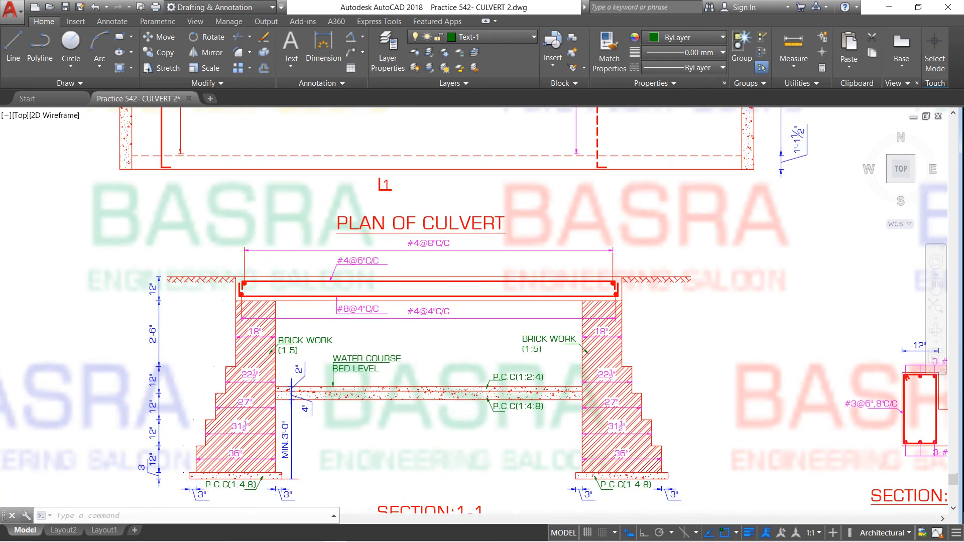
{"action": "scroll", "coordinate": [271, 274], "scroll_direction": "down", "scroll_amount": 2}
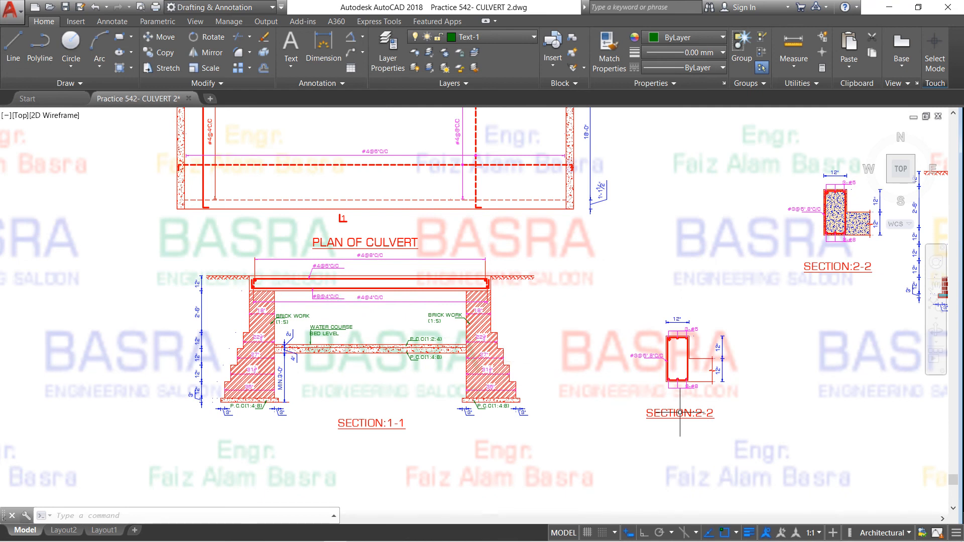
{"action": "scroll", "coordinate": [696, 378], "scroll_direction": "up", "scroll_amount": 3}
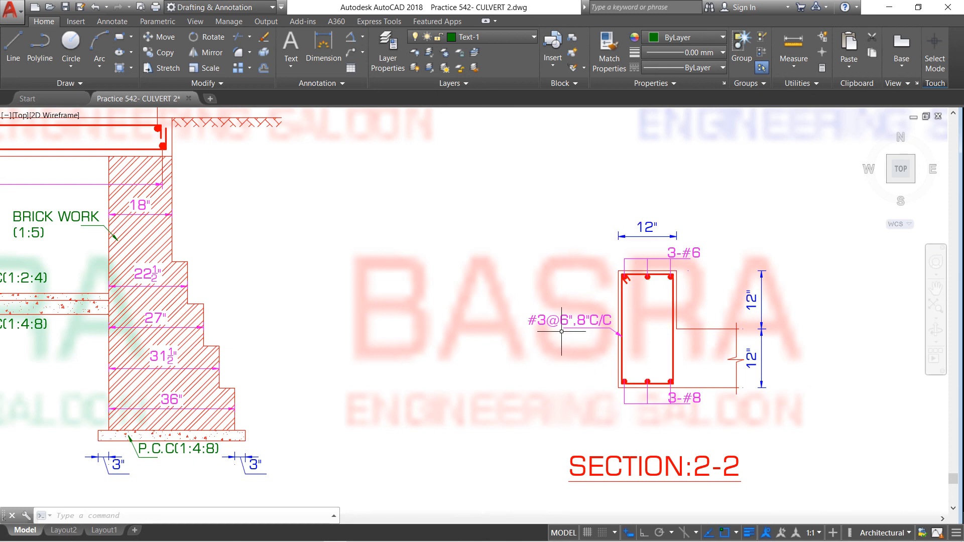
{"action": "scroll", "coordinate": [561, 331], "scroll_direction": "down", "scroll_amount": 1}
{"action": "scroll", "coordinate": [534, 284], "scroll_direction": "down", "scroll_amount": 5}
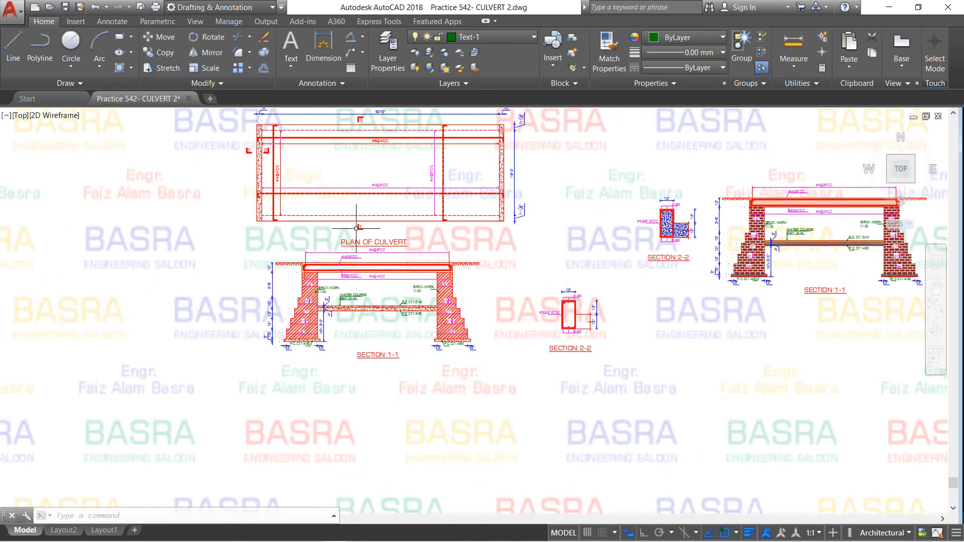
{"action": "scroll", "coordinate": [370, 206], "scroll_direction": "up", "scroll_amount": 3}
{"action": "scroll", "coordinate": [370, 207], "scroll_direction": "down", "scroll_amount": 3}
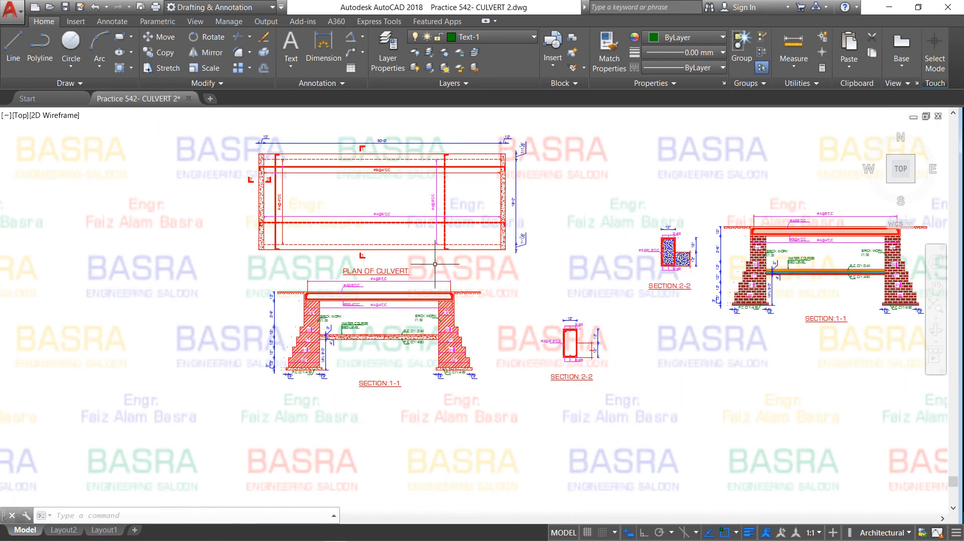
{"action": "scroll", "coordinate": [819, 247], "scroll_direction": "up", "scroll_amount": 3}
{"action": "scroll", "coordinate": [799, 256], "scroll_direction": "down", "scroll_amount": 3}
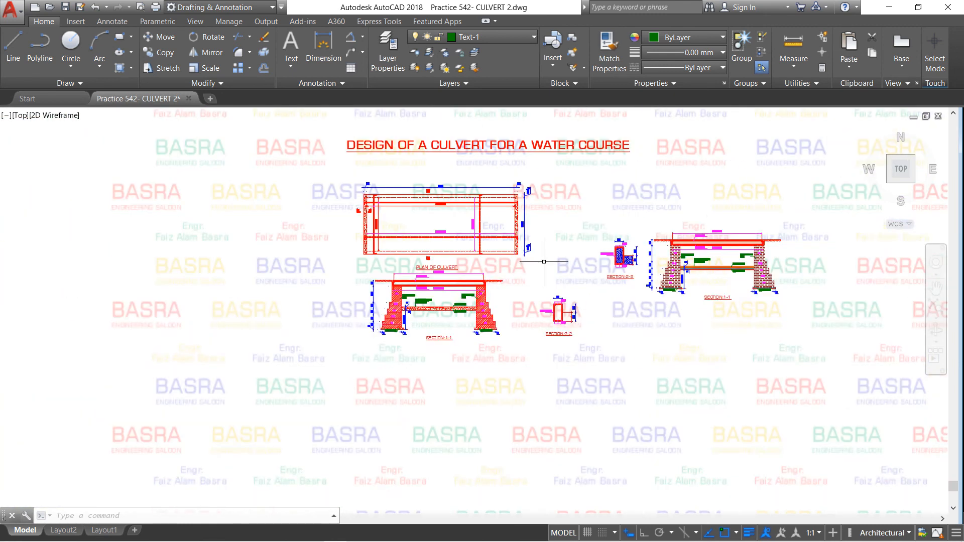
Inspect the coloured pattern and gradient hatches on the copied Sections 2-2 and 1-1
{"action": "scroll", "coordinate": [784, 266], "scroll_direction": "up", "scroll_amount": 3}
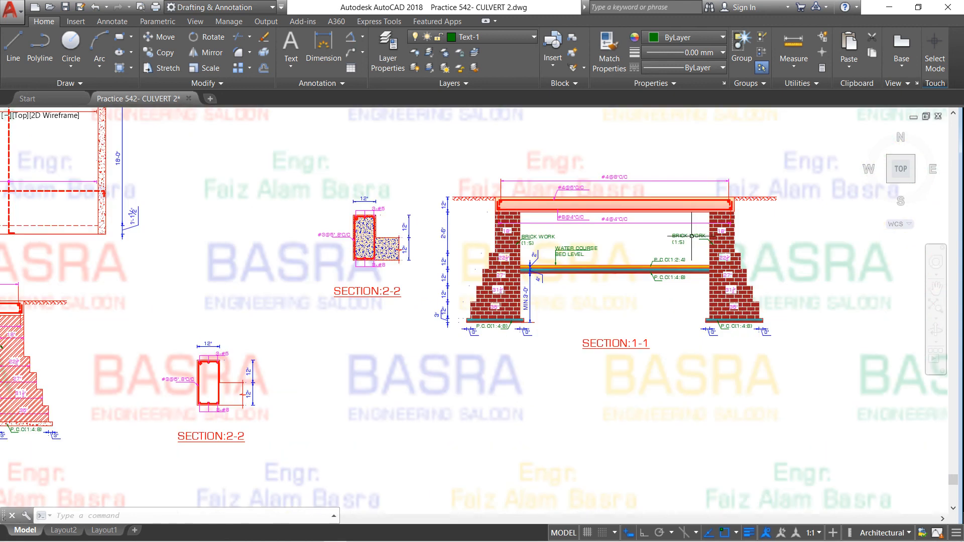
{"action": "scroll", "coordinate": [689, 233], "scroll_direction": "up", "scroll_amount": 2}
{"action": "scroll", "coordinate": [563, 296], "scroll_direction": "down", "scroll_amount": 2}
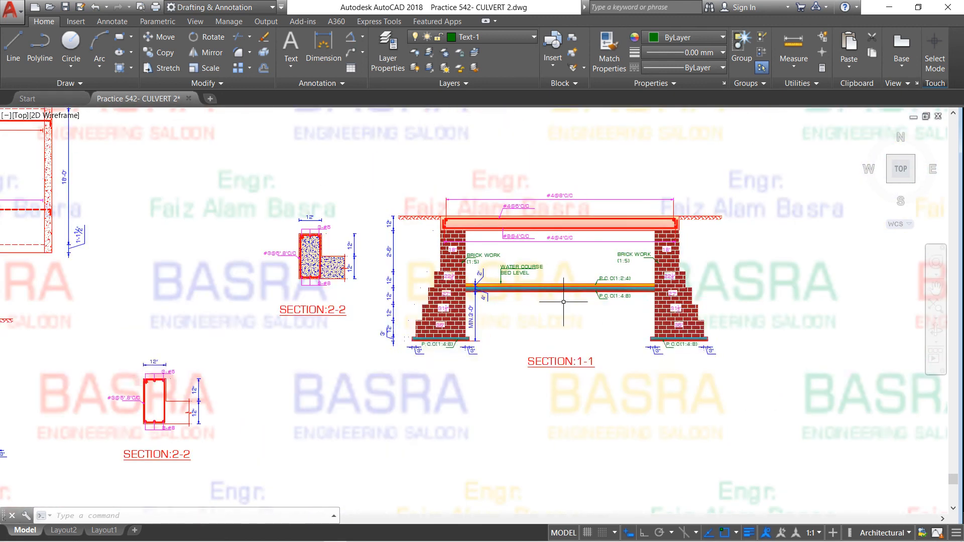
{"action": "scroll", "coordinate": [591, 300], "scroll_direction": "down", "scroll_amount": 2}
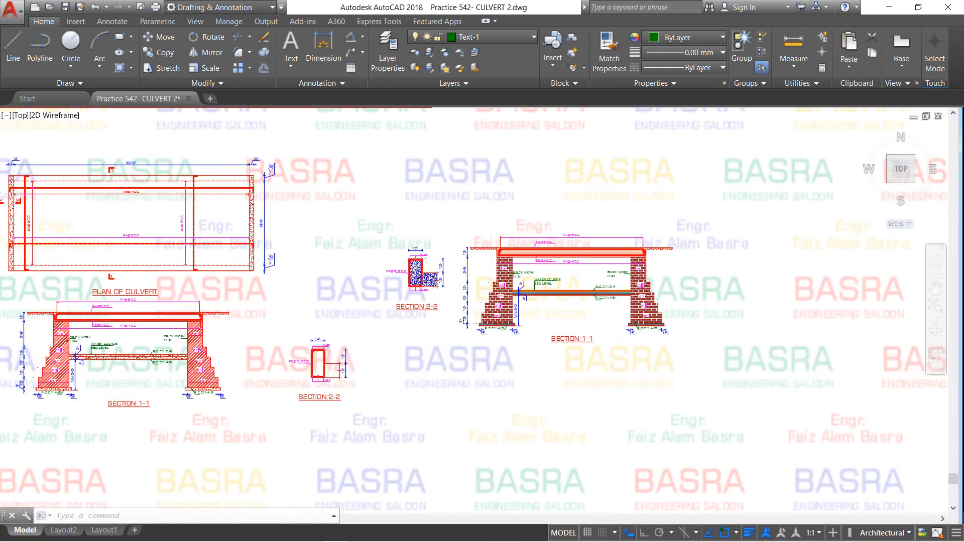
{"action": "scroll", "coordinate": [575, 272], "scroll_direction": "up", "scroll_amount": 4}
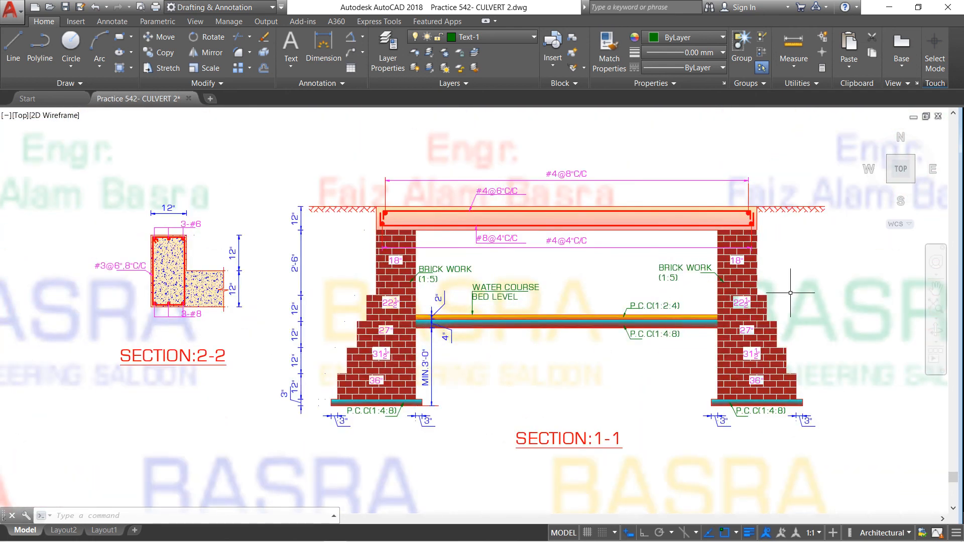
{"action": "scroll", "coordinate": [381, 246], "scroll_direction": "up", "scroll_amount": 2}
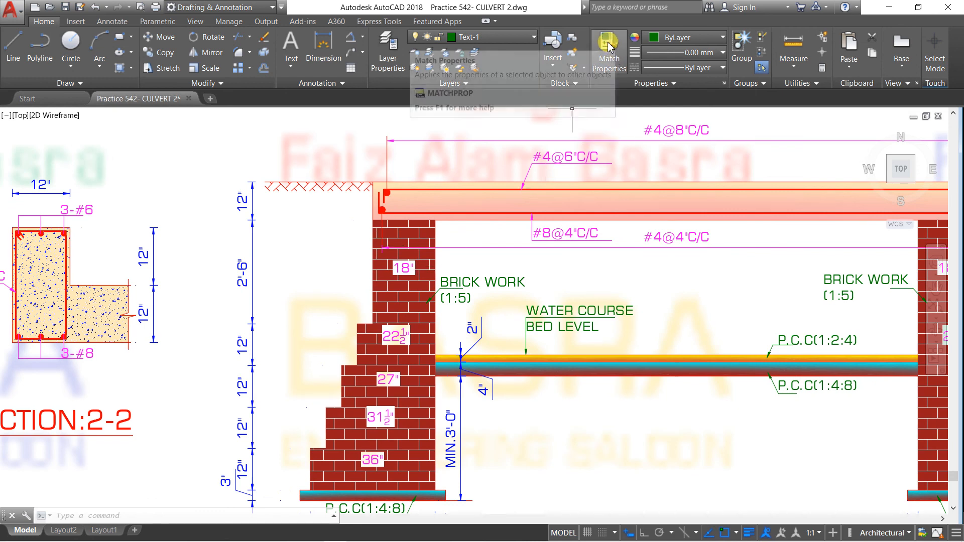
{"action": "scroll", "coordinate": [593, 257], "scroll_direction": "down", "scroll_amount": 2}
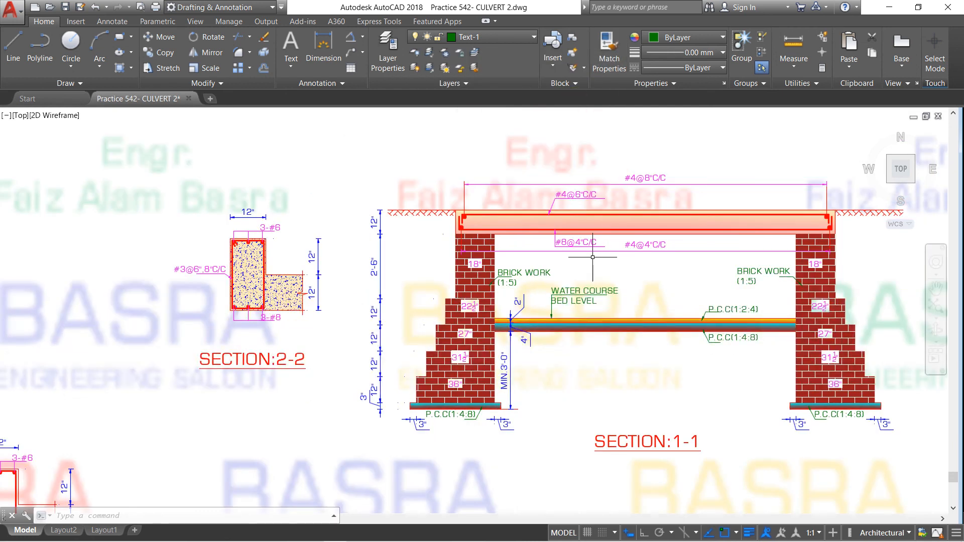